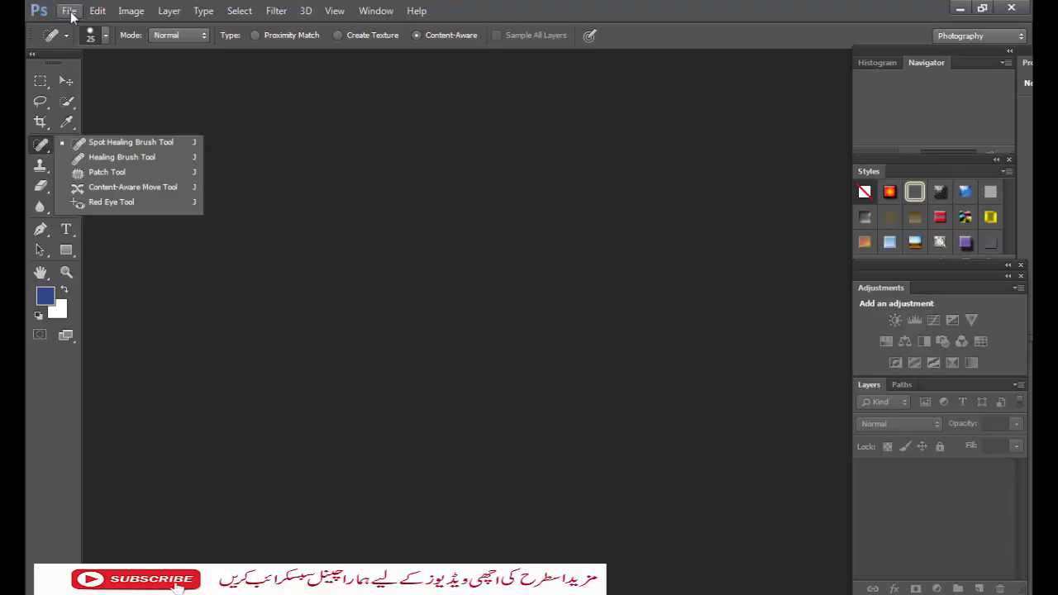
Keep the current Windows color scheme when asked, and open the JPEG images(24) from the Desktop
left_click(71, 12)
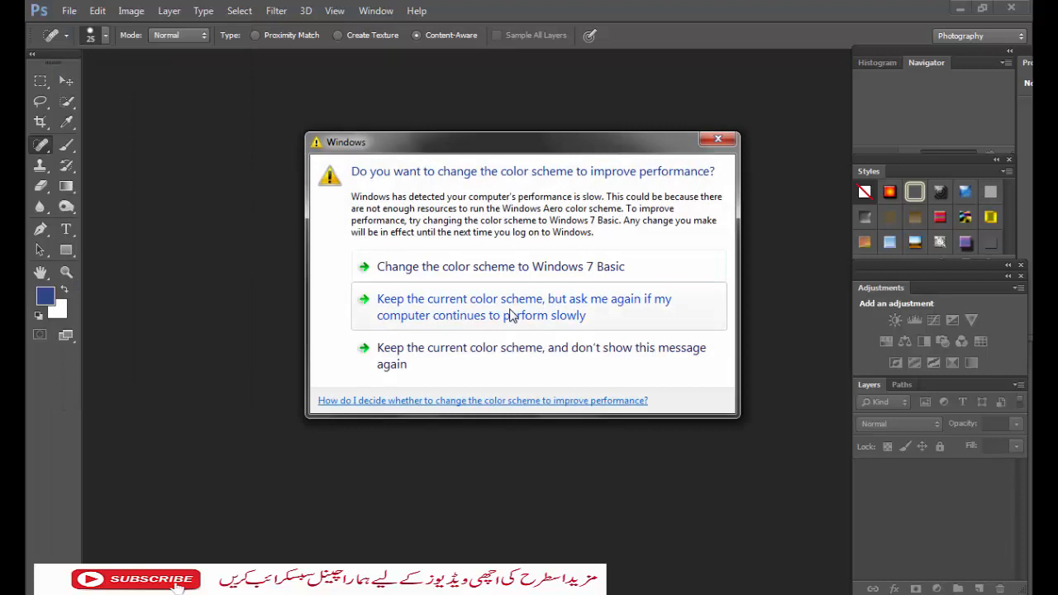
left_click(512, 315)
left_click(69, 13)
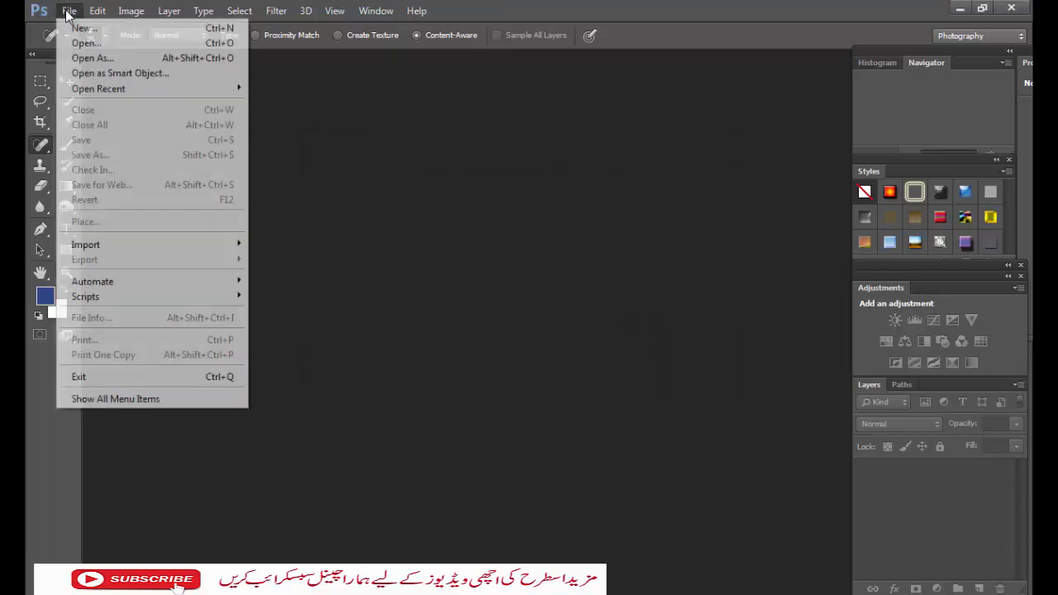
left_click(81, 47)
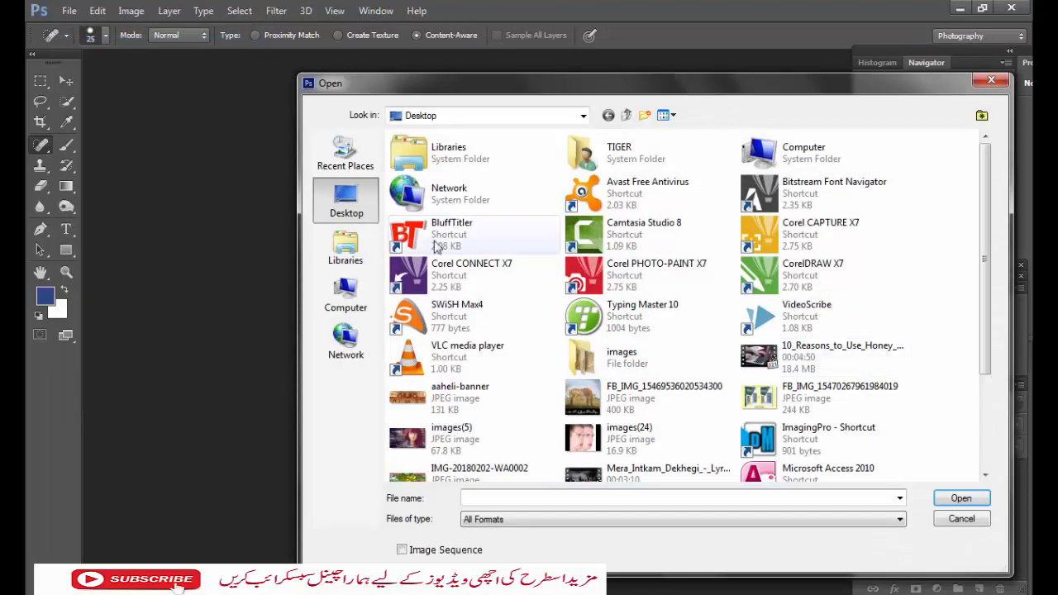
scroll(630, 413, "down", 2)
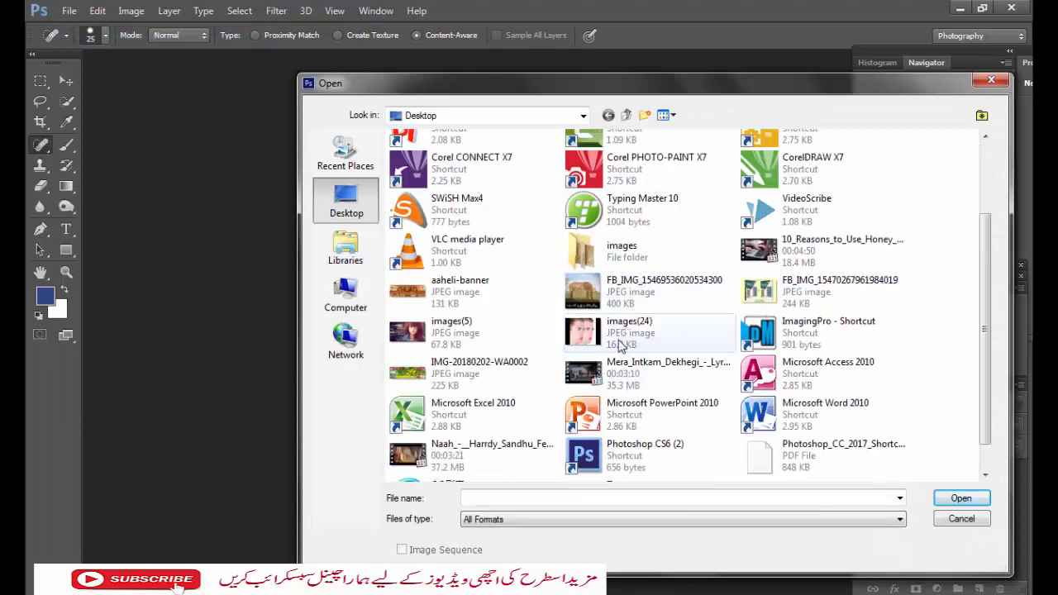
left_click(626, 339)
left_click(962, 498)
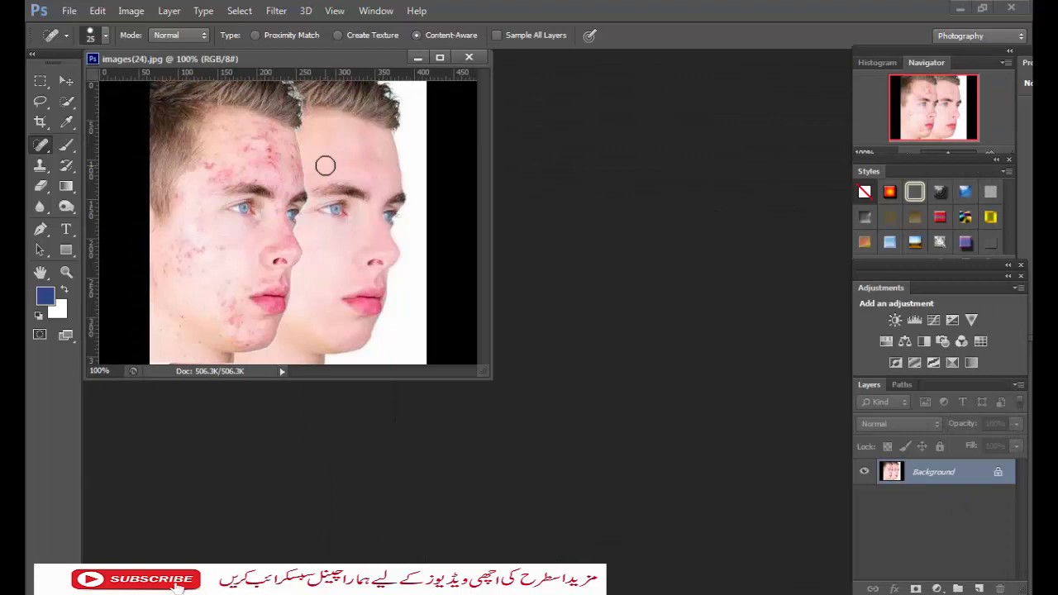
Duplicate the Background layer, with the Spot Healing Brush Tool as the active retouching tool
key("ctrl+0")
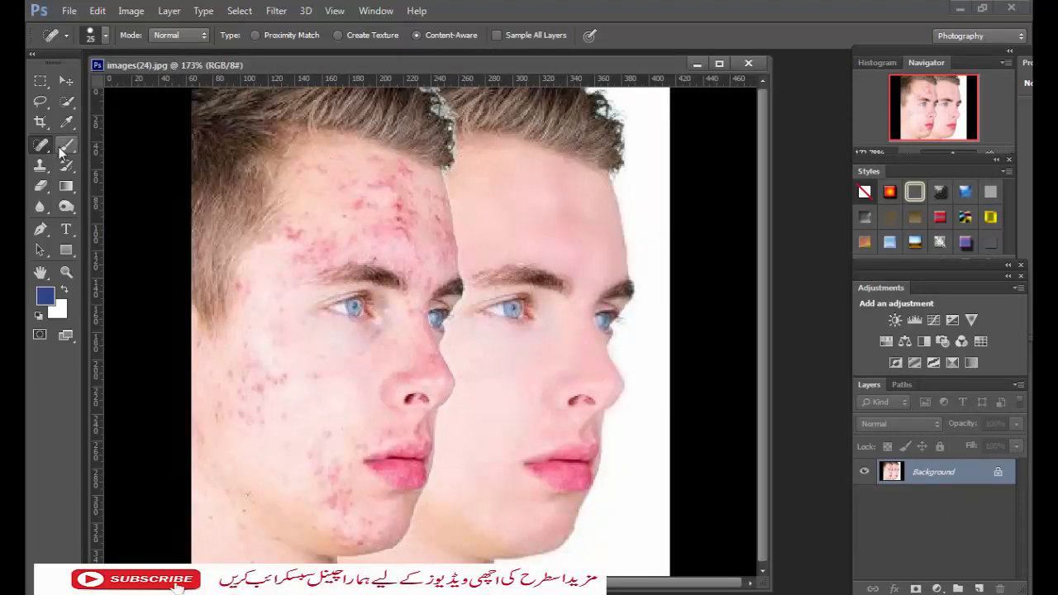
left_click(42, 152)
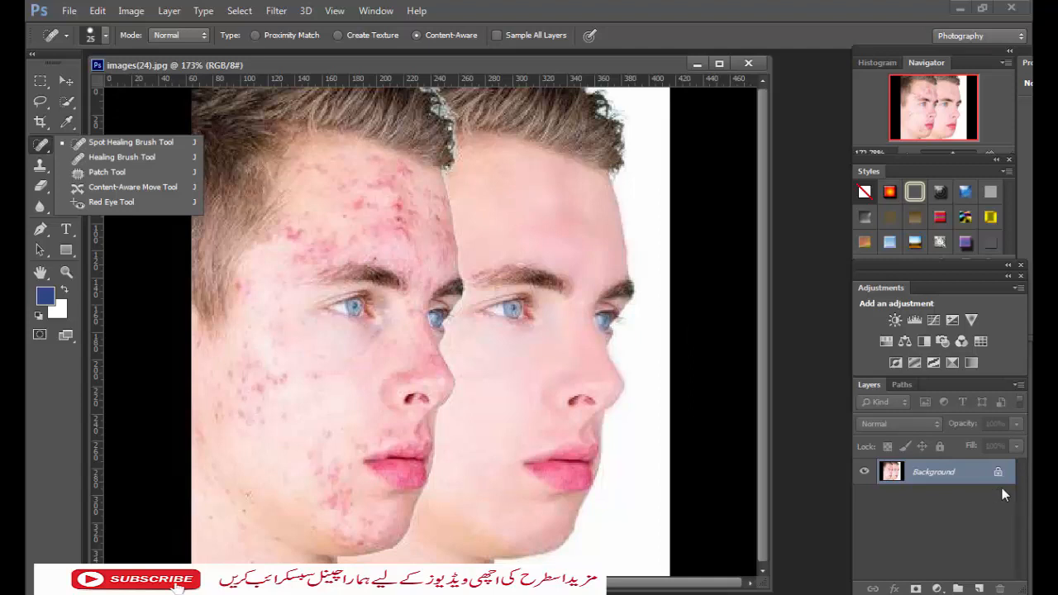
key("ctrl+j")
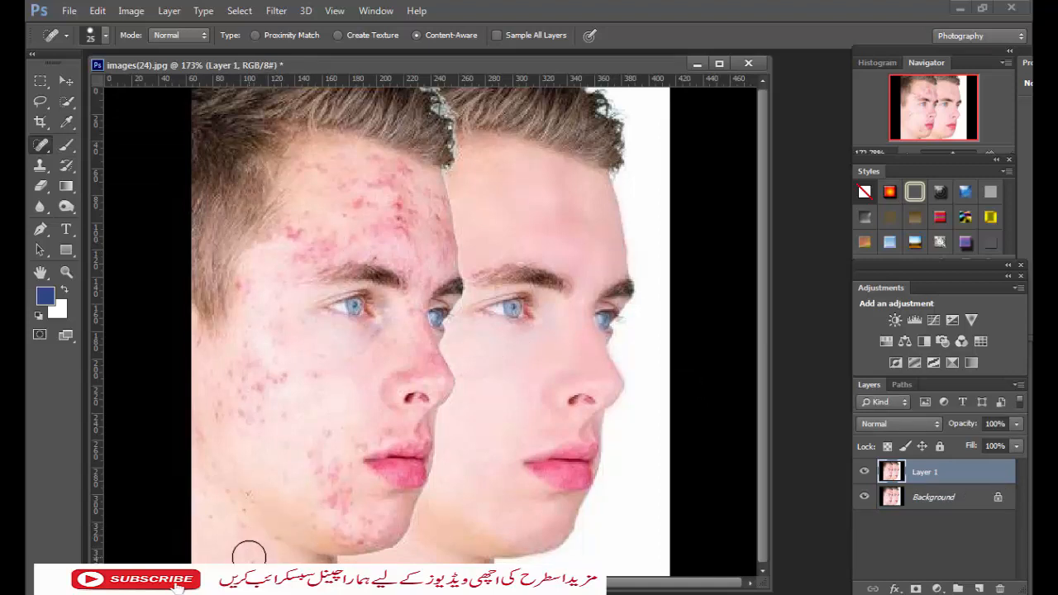
Heal the spots on the acne-covered face's neck, jaw and lower cheek with the 25 px Content-Aware Spot Healing Brush
left_click_drag(253, 530, 241, 553)
left_click(245, 523)
mouse_move(240, 506)
left_mouse_down()
mouse_move(210, 514)
mouse_move(216, 480)
mouse_move(208, 512)
mouse_move(229, 454)
left_mouse_up()
left_click(245, 491)
left_click(210, 508)
left_click(236, 428)
left_click(248, 409)
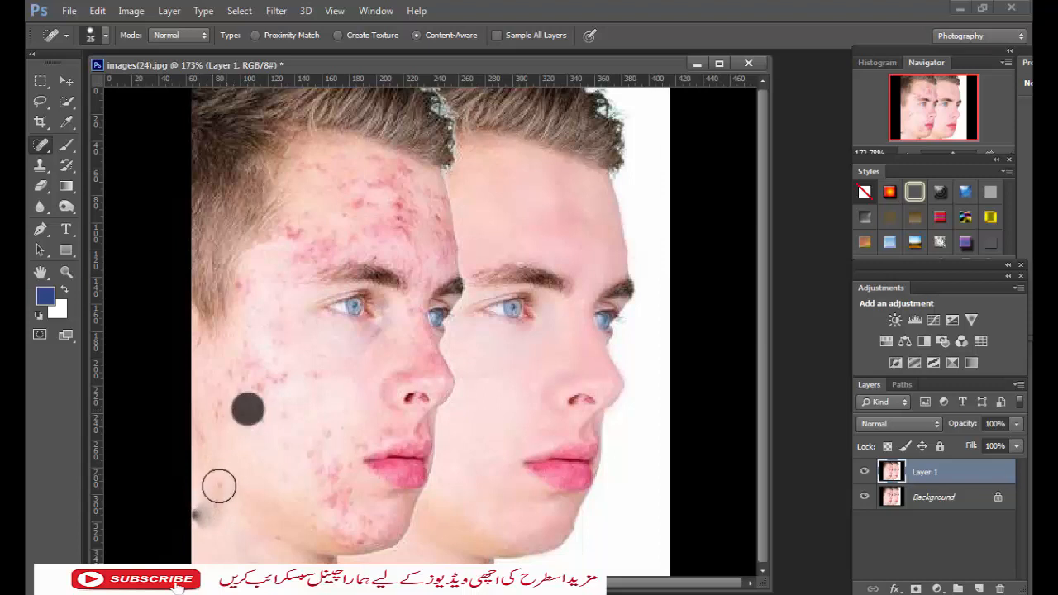
Heal the dark smudge at the neck's outer edge and the spot just beside it
left_click(212, 506)
left_click(212, 505)
left_click(210, 510)
left_click(207, 515)
left_click(201, 515)
mouse_move(229, 491)
left_mouse_down()
mouse_move(208, 517)
mouse_move(227, 499)
left_mouse_up()
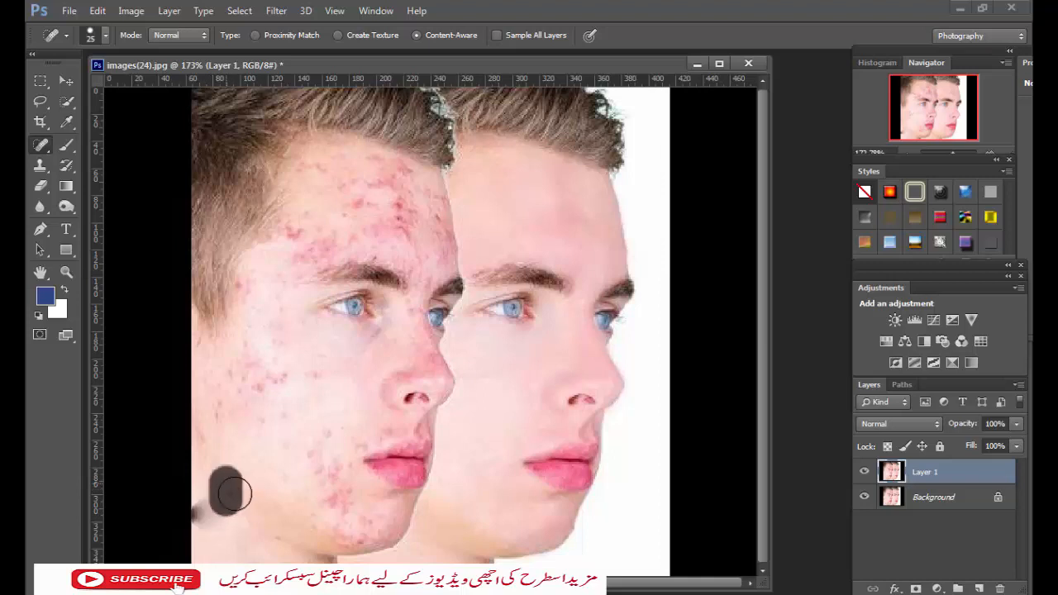
Heal the acne cluster across the middle of the cheek and the spots towards the ear
left_click(286, 467)
left_click(327, 433)
left_click(309, 377)
left_click(298, 388)
left_click(283, 380)
left_click(277, 380)
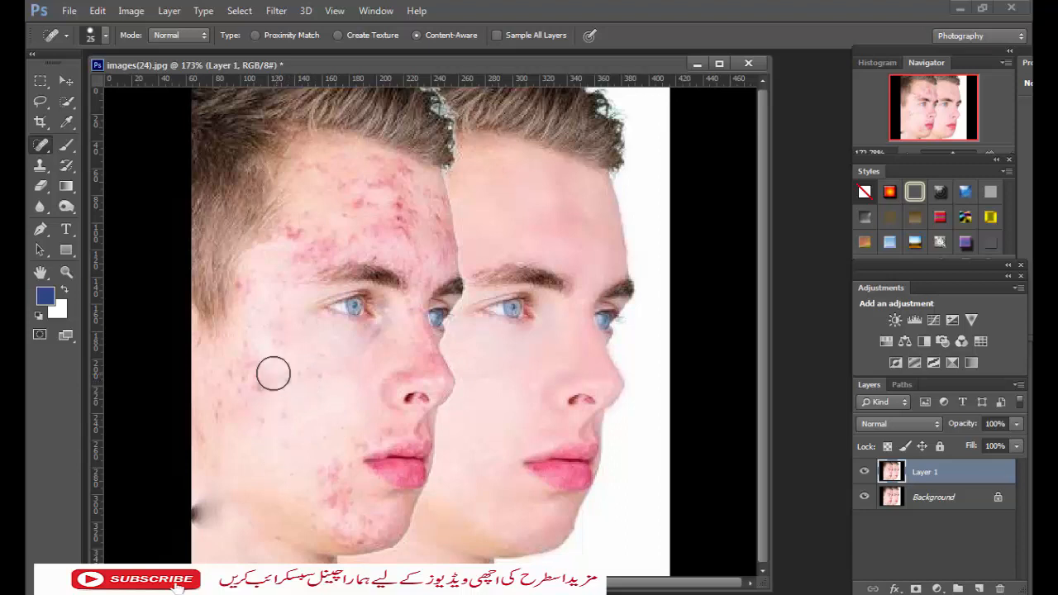
left_click(271, 387)
left_click(243, 389)
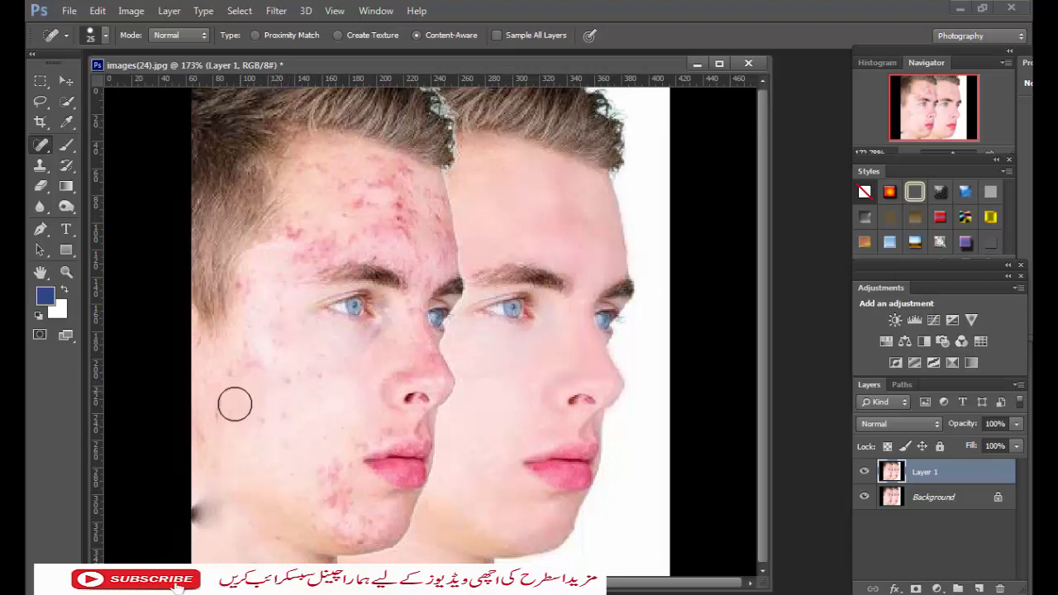
left_click(225, 417)
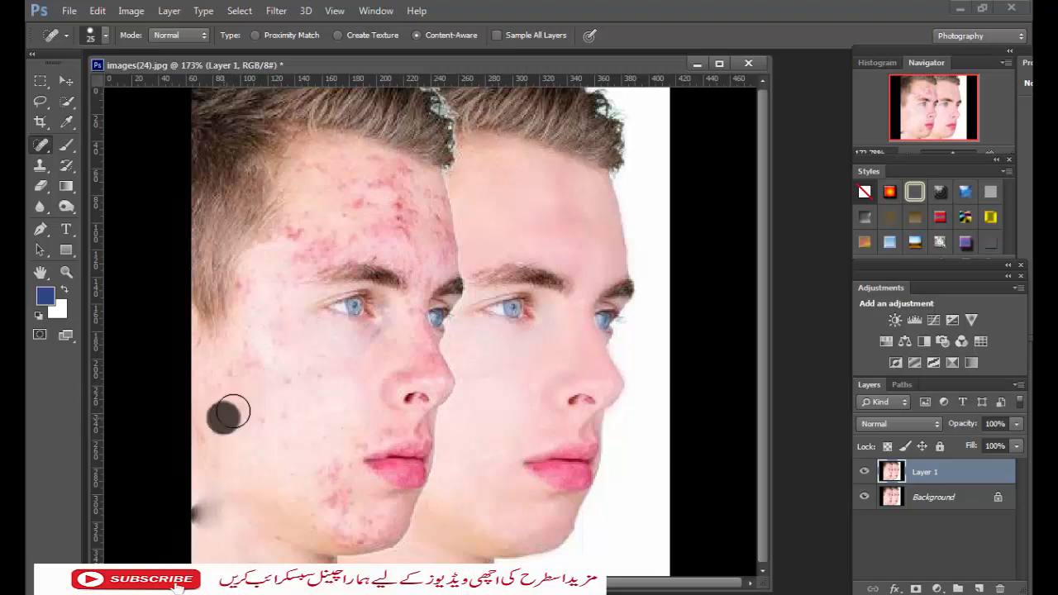
Remove the remaining scattered spots from the cheek of the acne-covered face with the Spot Healing Brush
left_click(281, 417)
left_click(284, 415)
left_click(286, 381)
left_click(321, 372)
left_click(267, 350)
left_click(247, 364)
left_click(276, 383)
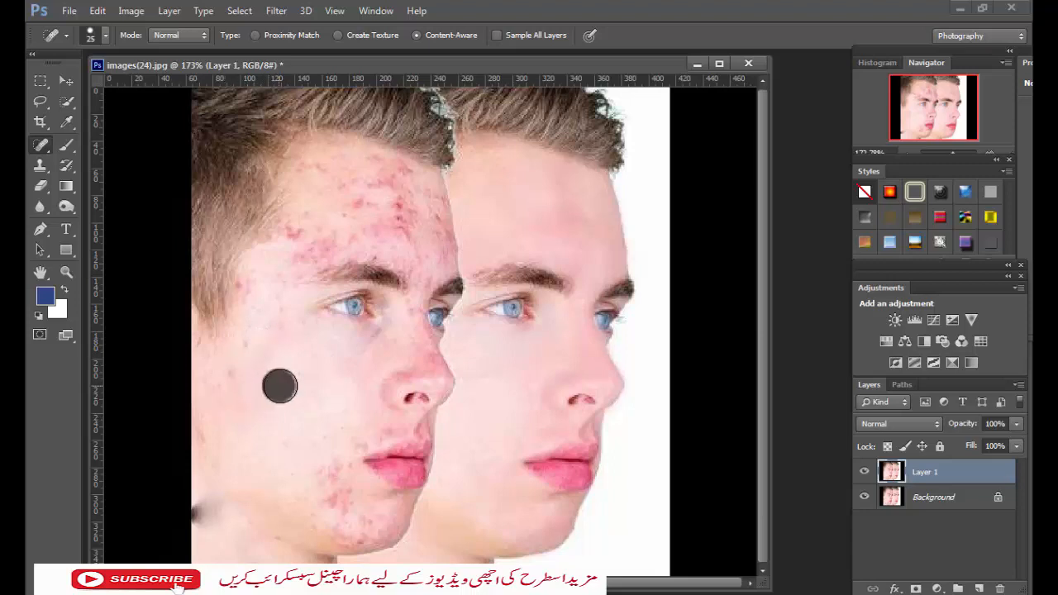
left_click(298, 368)
Heal the red acne patches below the mouth corner and across the chin down to the jawline
left_click(320, 469)
left_click(339, 484)
left_click(331, 497)
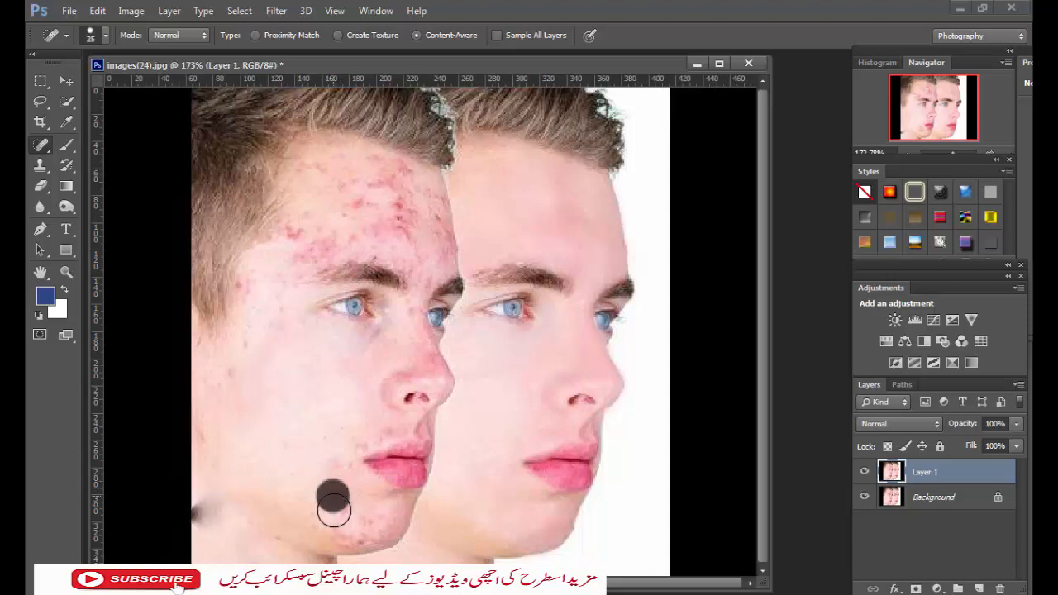
left_click(354, 506)
left_click(373, 524)
left_click(351, 539)
left_click(337, 538)
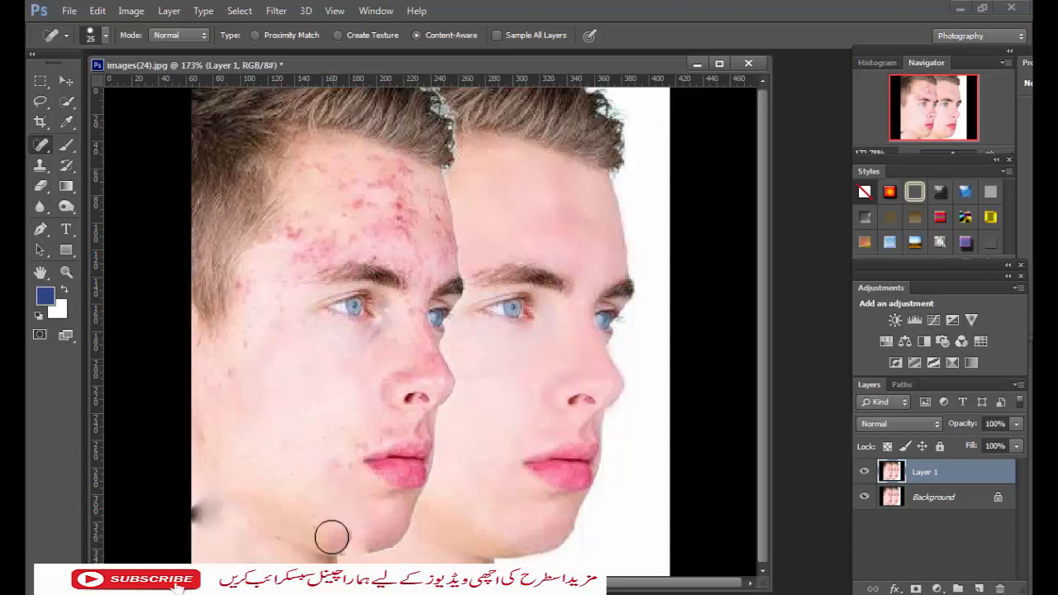
Heal the spots on the upper cheek beside the eye and along the sideburn
left_click(249, 286)
left_click(265, 321)
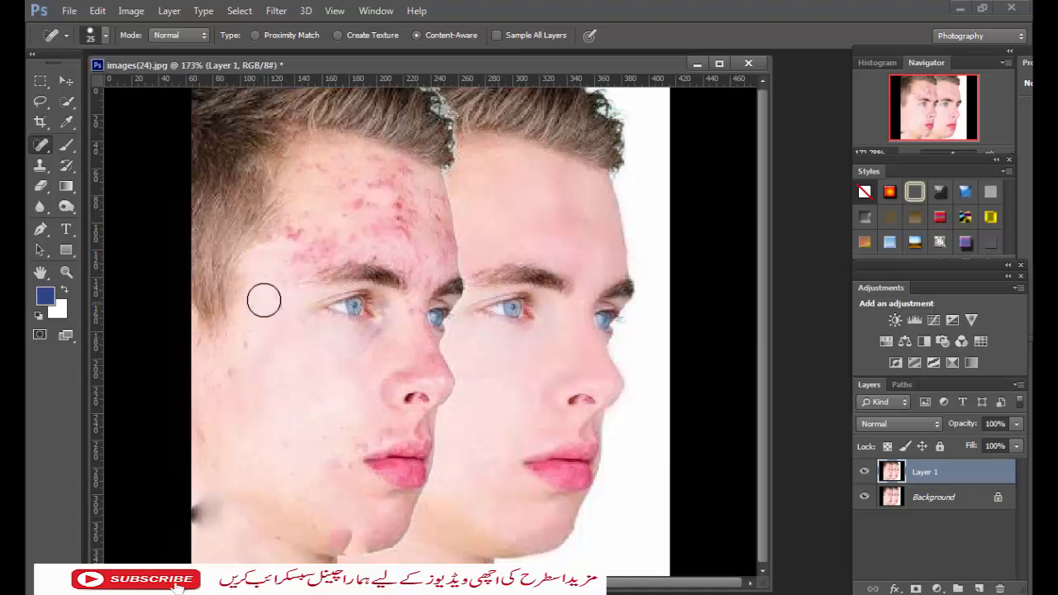
left_click(305, 324)
left_click(249, 355)
left_click(239, 374)
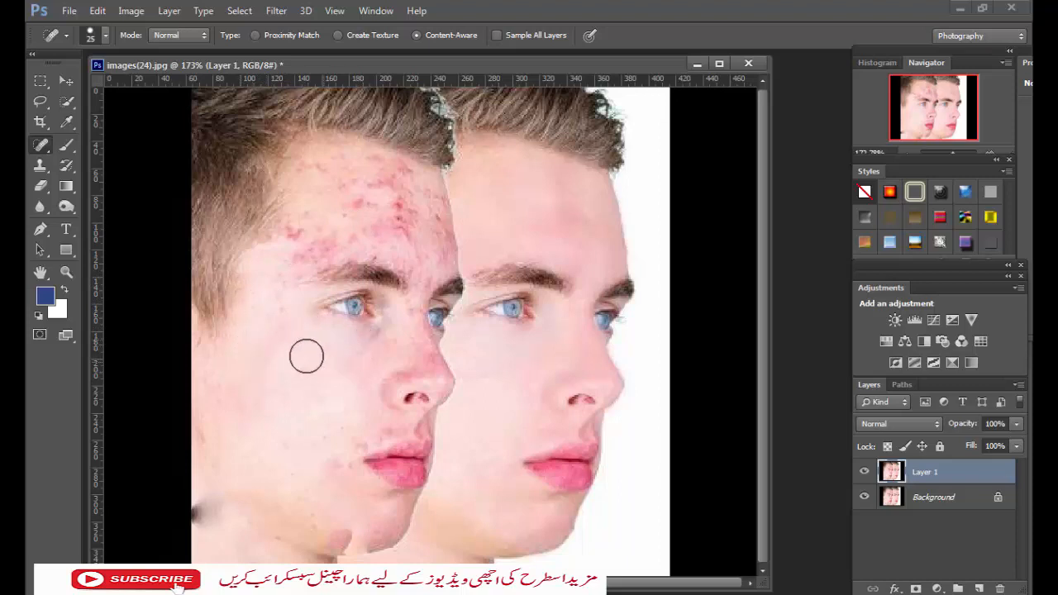
Heal the blemishes at the temple and along the upper forehead below the hairline
left_click(283, 266)
left_click(320, 248)
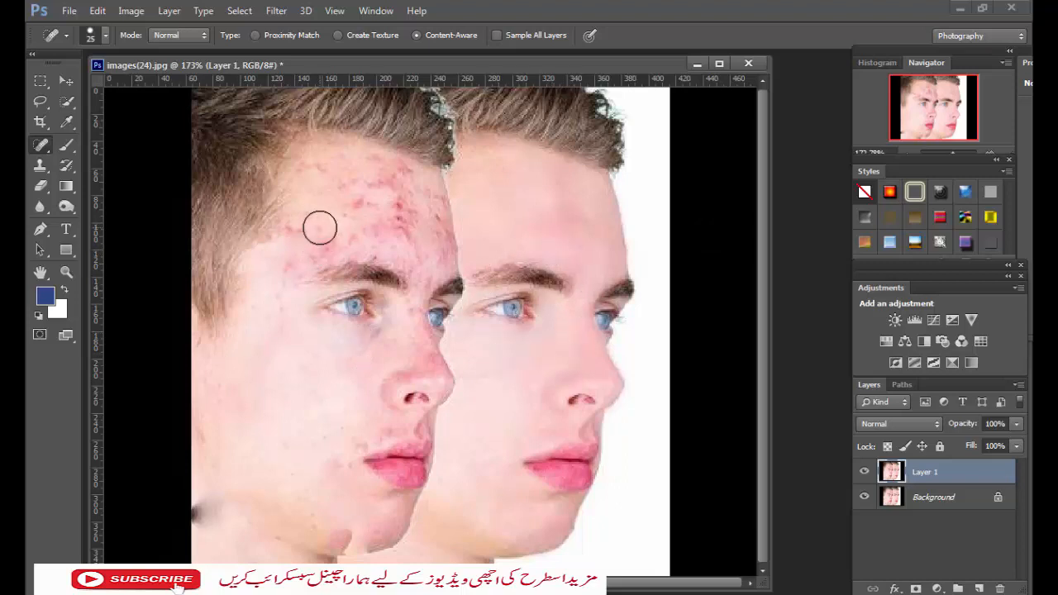
left_click(299, 230)
left_click(320, 201)
left_click(325, 182)
left_click(336, 172)
left_click(350, 171)
left_click(361, 169)
left_click(374, 169)
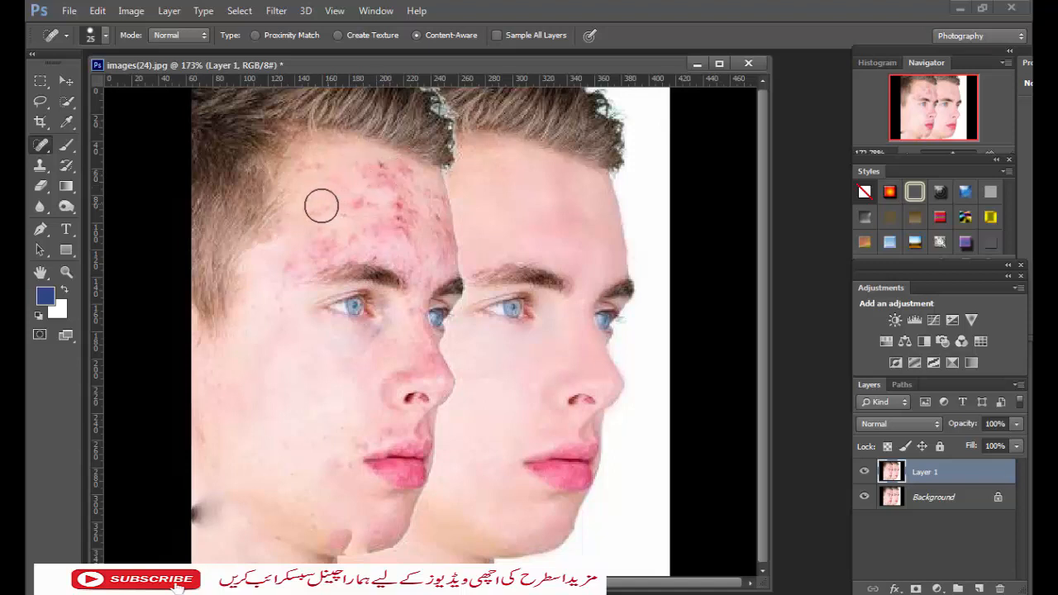
Heal the acne marks between the temple and the middle of the forehead, above the near eyebrow
left_click(287, 247)
left_click_drag(294, 246, 326, 239)
left_click(340, 224)
left_click(353, 215)
left_click(362, 214)
left_click(333, 220)
left_click(311, 227)
left_click_drag(316, 217, 339, 208)
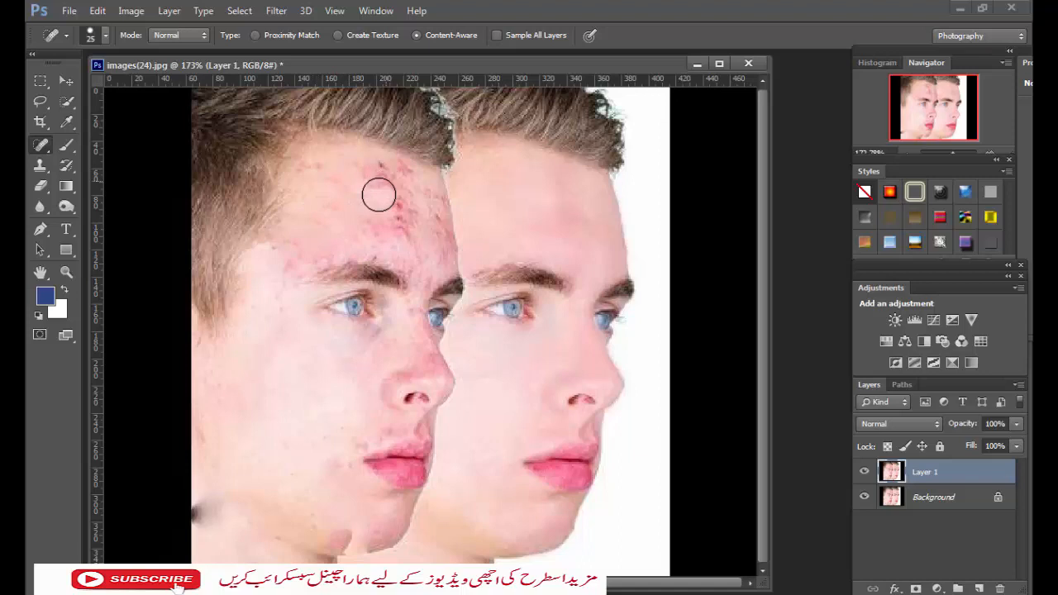
Heal the temple beside the eyebrow and the dense red acne in the centre of the forehead
mouse_move(271, 294)
left_mouse_down()
mouse_move(296, 248)
mouse_move(316, 239)
left_mouse_up()
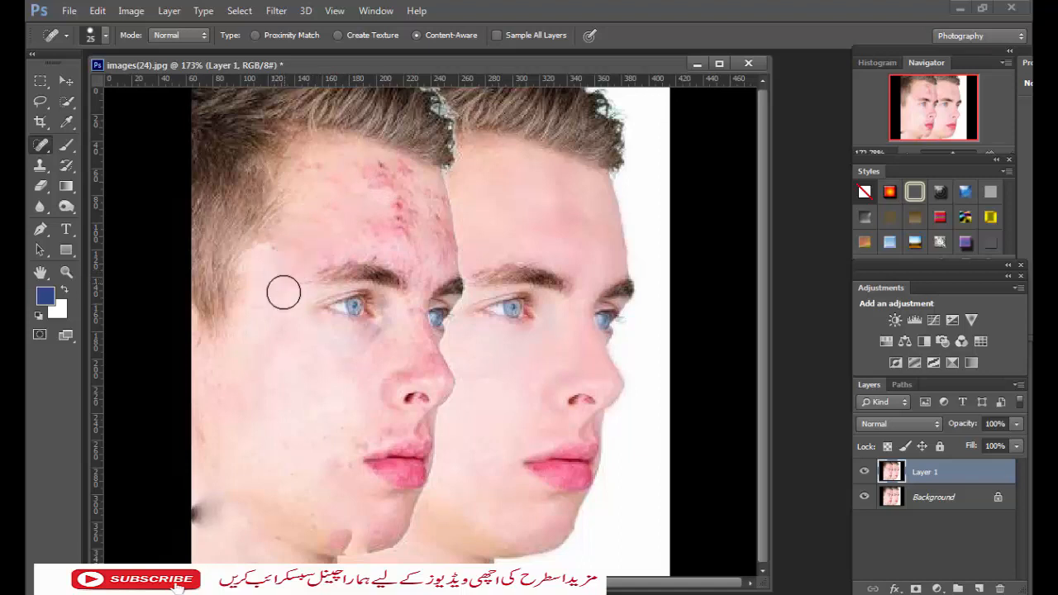
mouse_move(279, 305)
left_mouse_down()
mouse_move(311, 243)
mouse_move(350, 212)
mouse_move(353, 190)
mouse_move(331, 182)
mouse_move(403, 177)
left_mouse_up()
left_click(345, 214)
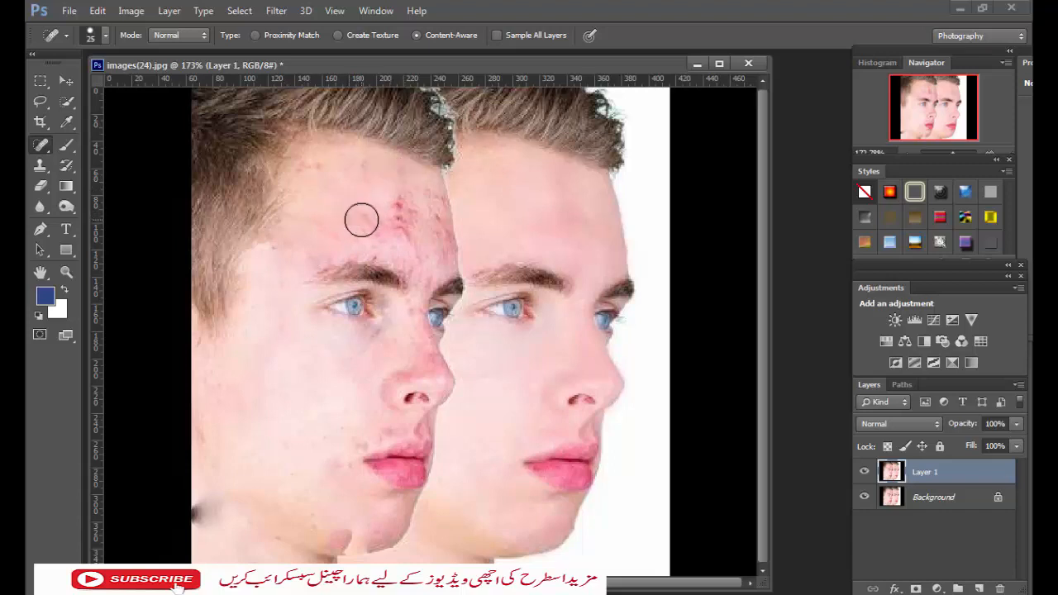
left_click(350, 217)
left_click(401, 213)
left_click(394, 193)
left_click(399, 182)
left_click(331, 213)
left_click(353, 188)
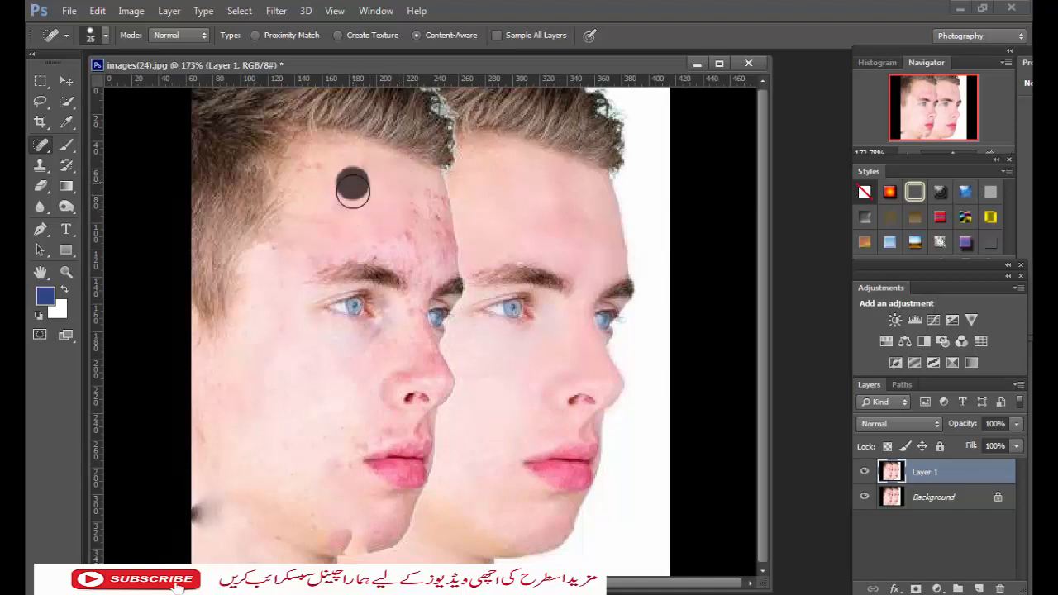
Smooth the blotchy skin on the lower forehead just above the near eyebrow with the Spot Healing Brush
mouse_move(342, 193)
left_mouse_down()
mouse_move(308, 252)
mouse_move(287, 248)
mouse_move(359, 245)
left_mouse_up()
left_click(293, 253)
left_click(355, 239)
left_click(402, 237)
left_click(380, 246)
left_click(419, 241)
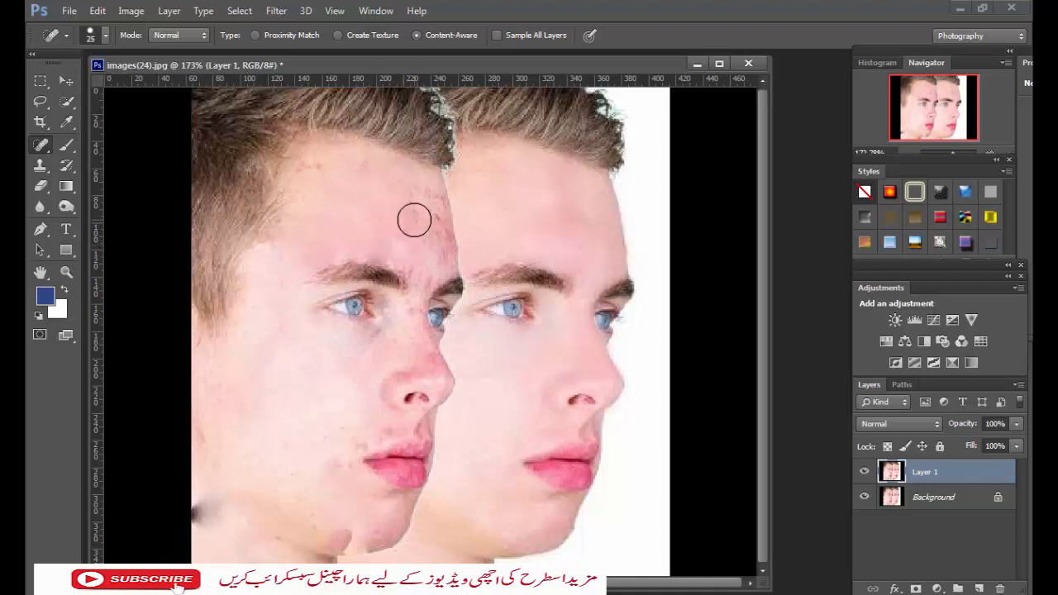
Heal the red marks on the far side of the forehead, from above the brows up towards the hairline
left_click(408, 248)
left_click(416, 224)
left_click(421, 213)
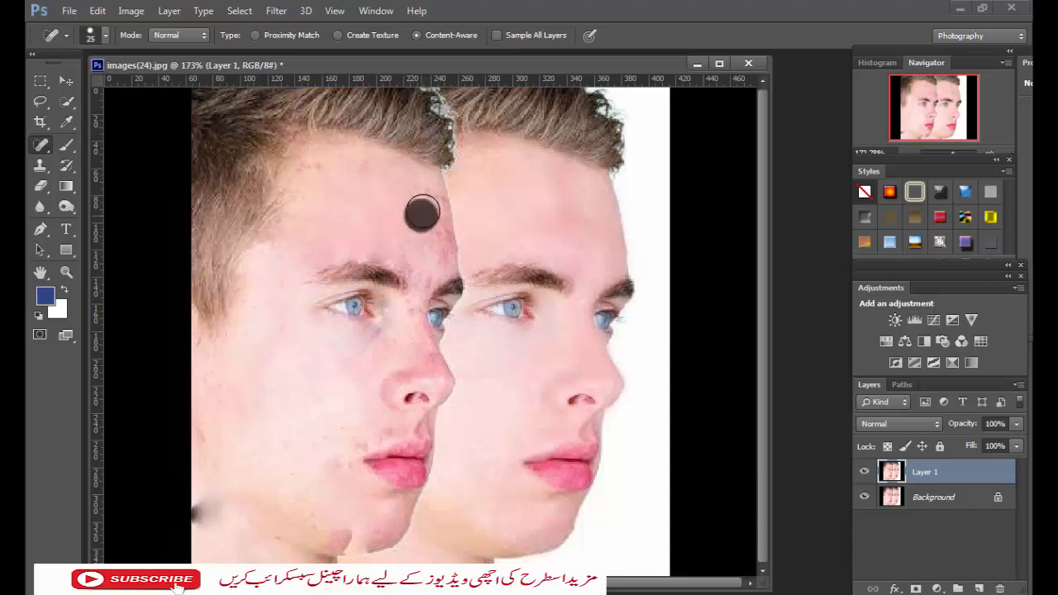
left_click_drag(396, 193, 430, 207)
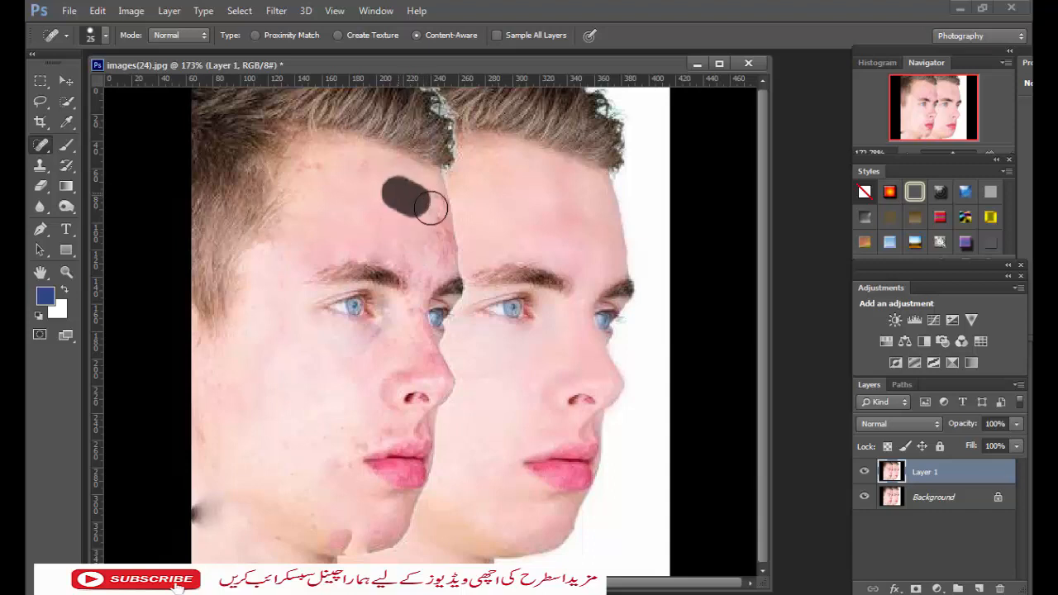
left_click(420, 213)
left_click(416, 225)
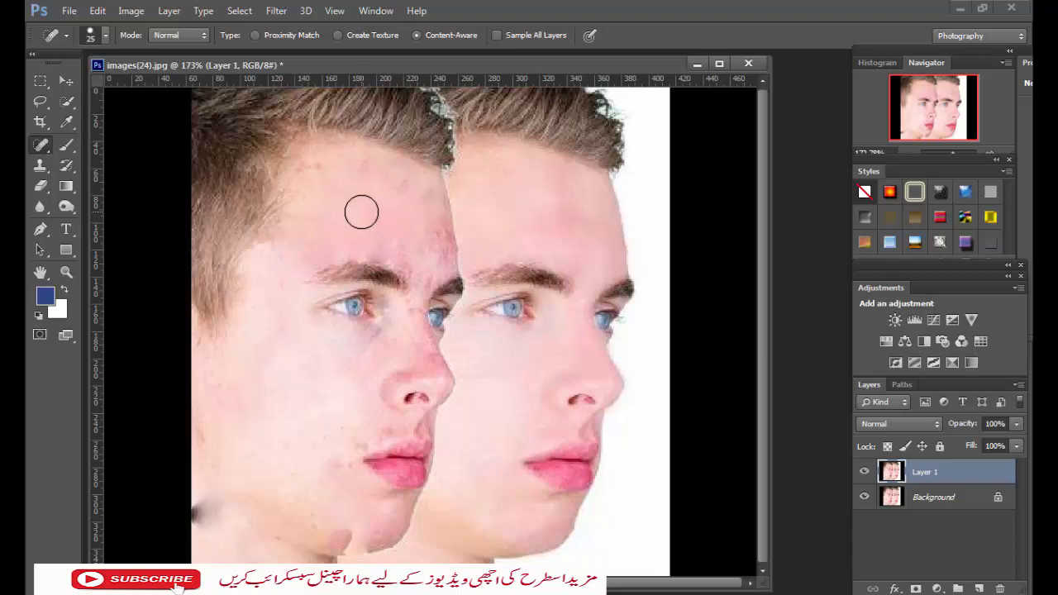
Even out the central forehead, its far edge and the temple with further Spot Healing Brush strokes
mouse_move(355, 173)
left_mouse_down()
mouse_move(420, 187)
mouse_move(327, 242)
left_mouse_up()
mouse_move(396, 249)
left_mouse_down()
mouse_move(440, 243)
mouse_move(428, 197)
mouse_move(433, 227)
left_mouse_up()
left_click(429, 205)
left_click(433, 221)
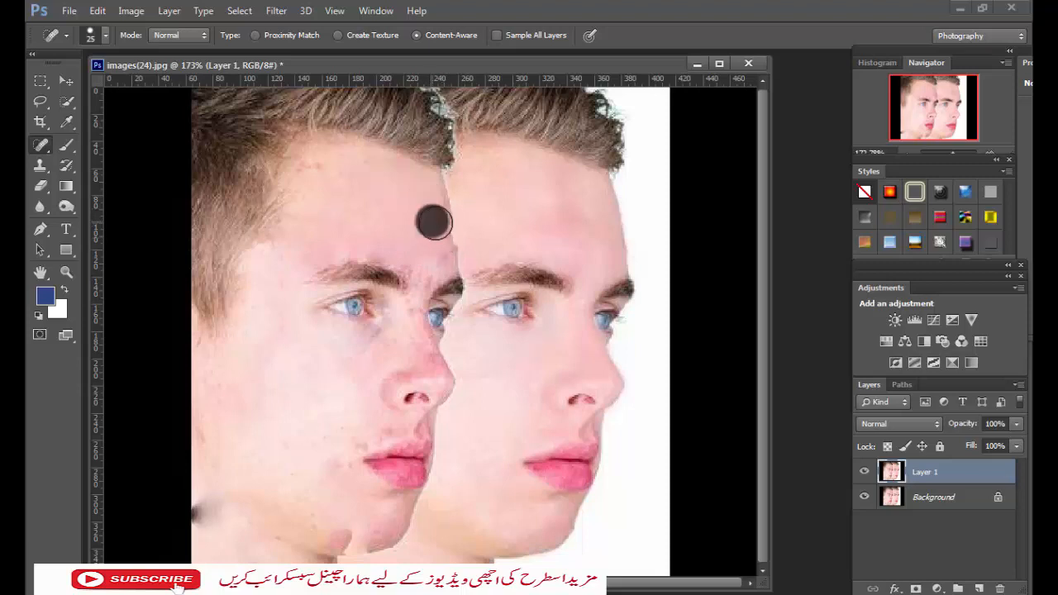
left_click(289, 275)
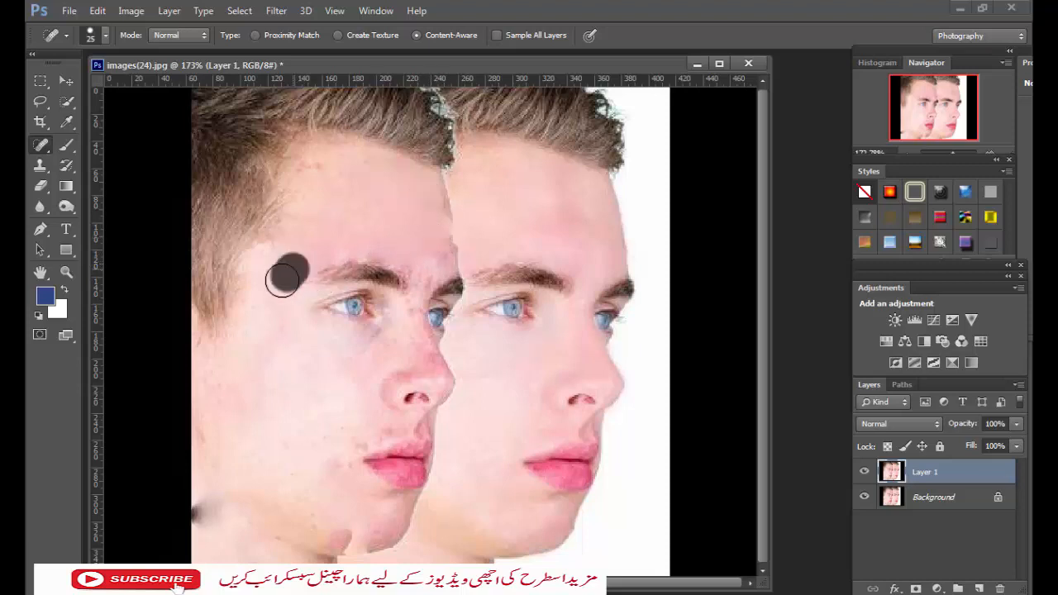
left_click(296, 244)
Heal the skin below the inner eye corner and the redness on the side of the nose
left_click(377, 331)
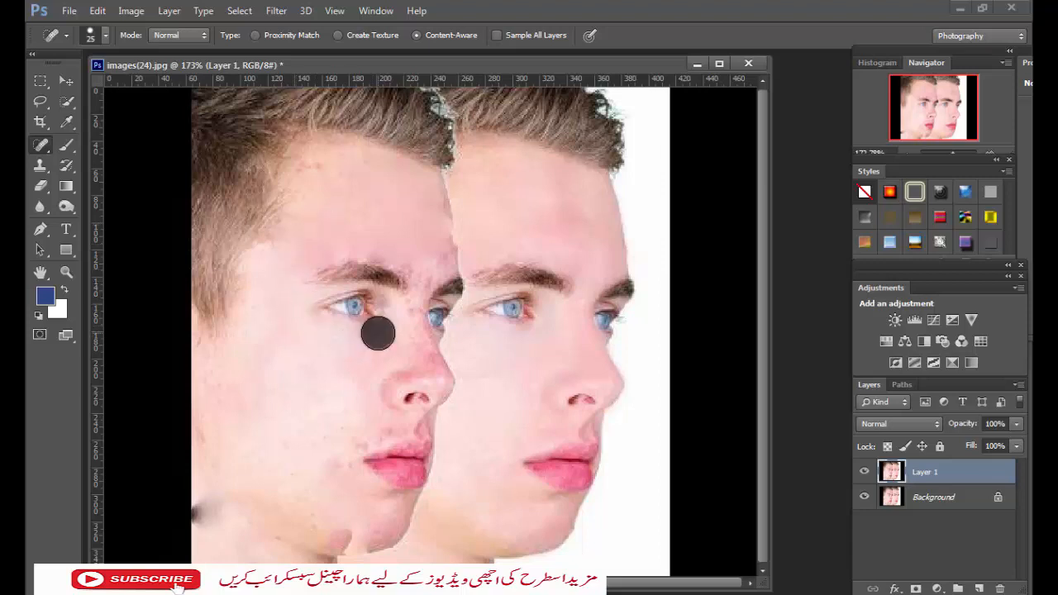
left_click(410, 362)
left_click(432, 373)
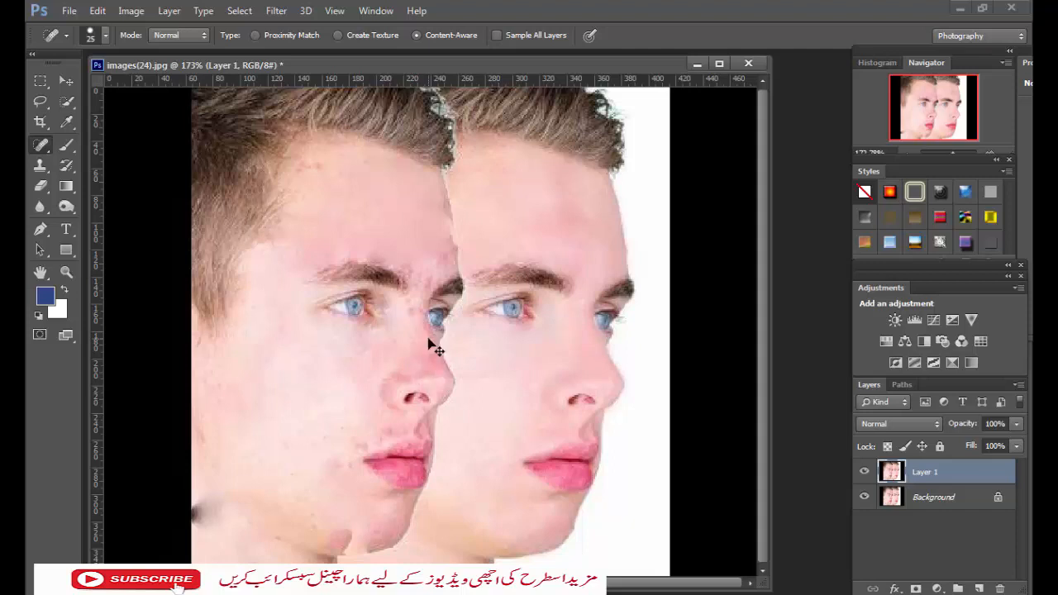
left_click_drag(415, 341, 421, 358)
left_click_drag(412, 361, 412, 358)
Heal the patch under the chin and the leftover spots near the mouth corner and on the cheek
left_click_drag(331, 548, 353, 541)
left_click(367, 541)
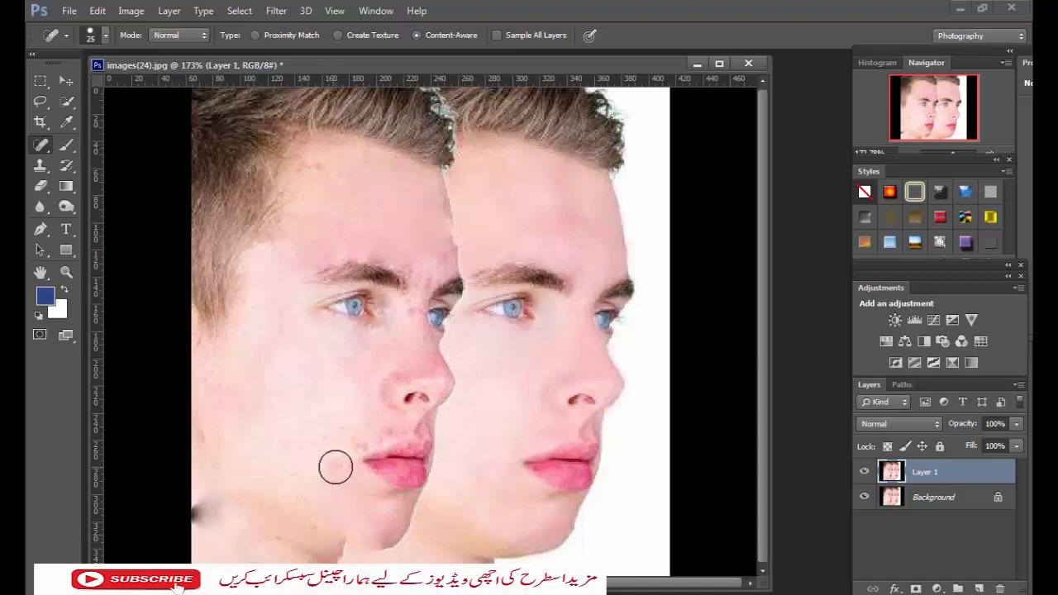
left_click(351, 438)
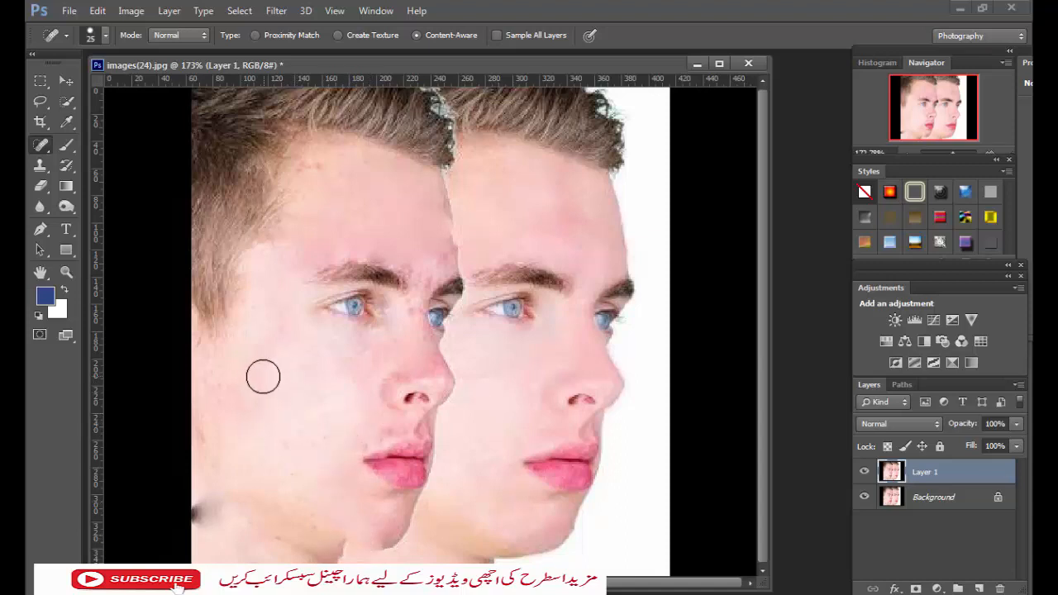
left_click_drag(276, 441, 267, 439)
left_click(260, 442)
left_click(359, 371)
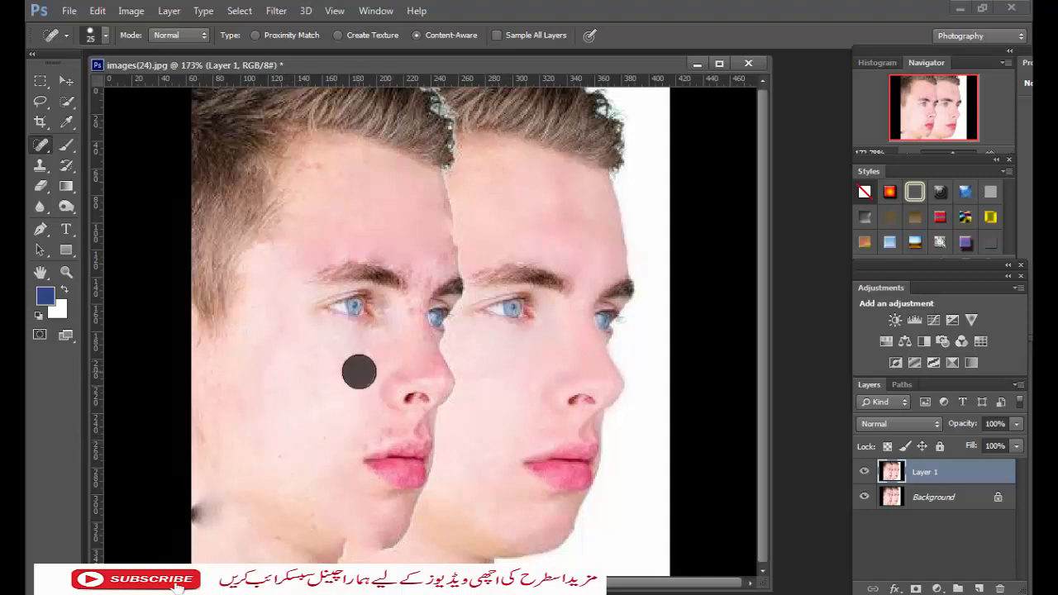
Heal the remaining spots on the forehead near the hairline and even out the skin below the near eye
left_click_drag(301, 216, 329, 162)
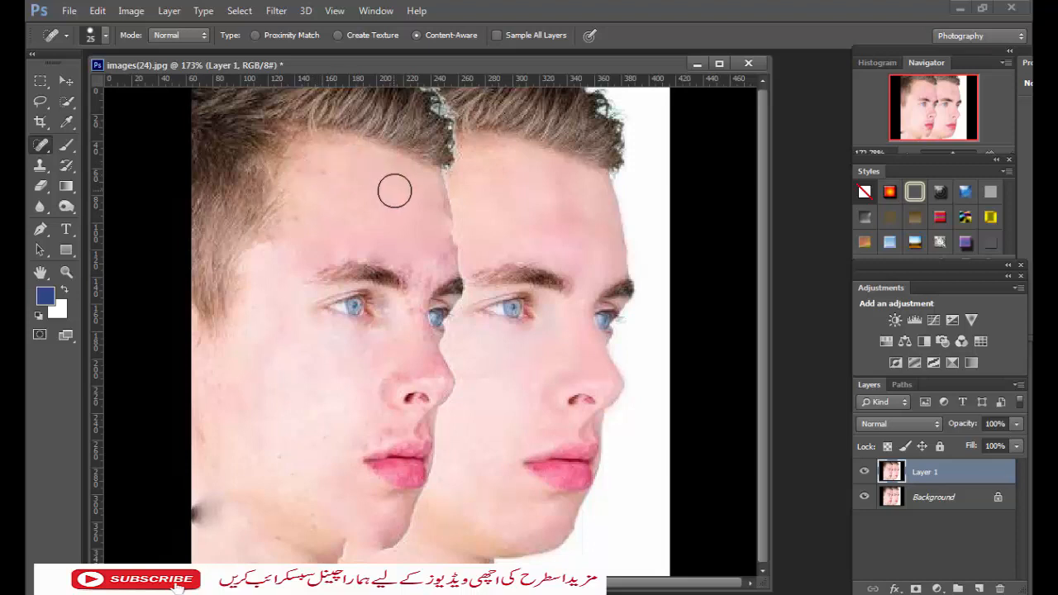
left_click(320, 176)
left_click(337, 177)
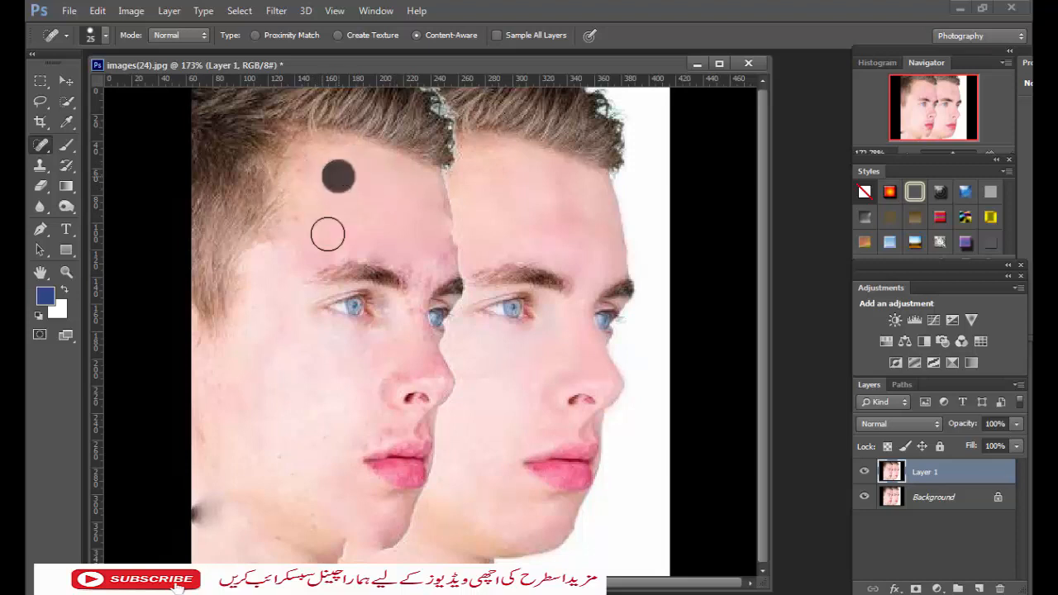
left_click(368, 336)
left_click(338, 336)
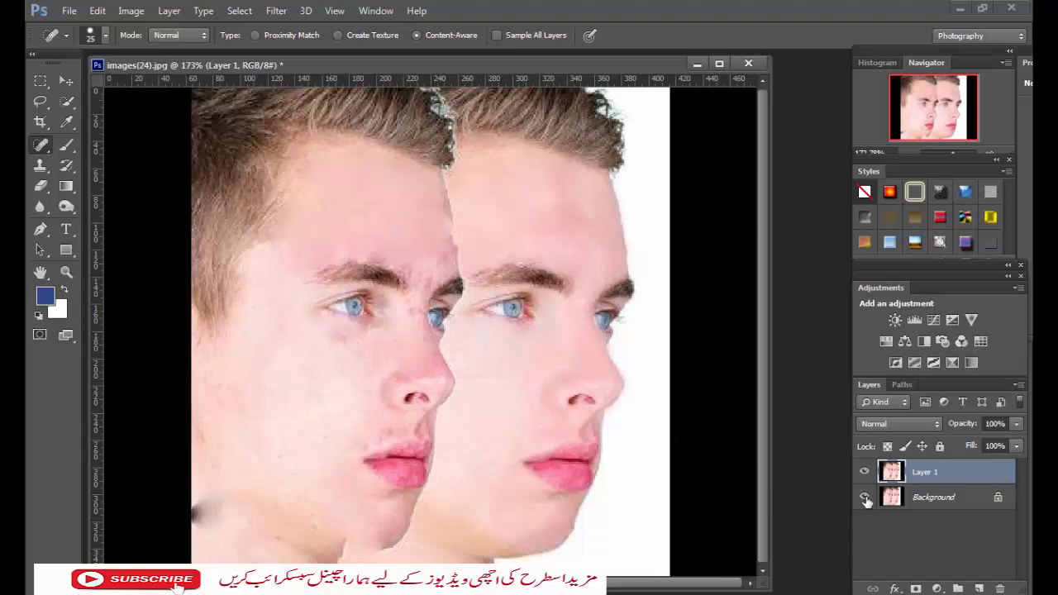
Toggle the visibility of Layer 1 repeatedly to compare the retouched face with the original
left_click(864, 473)
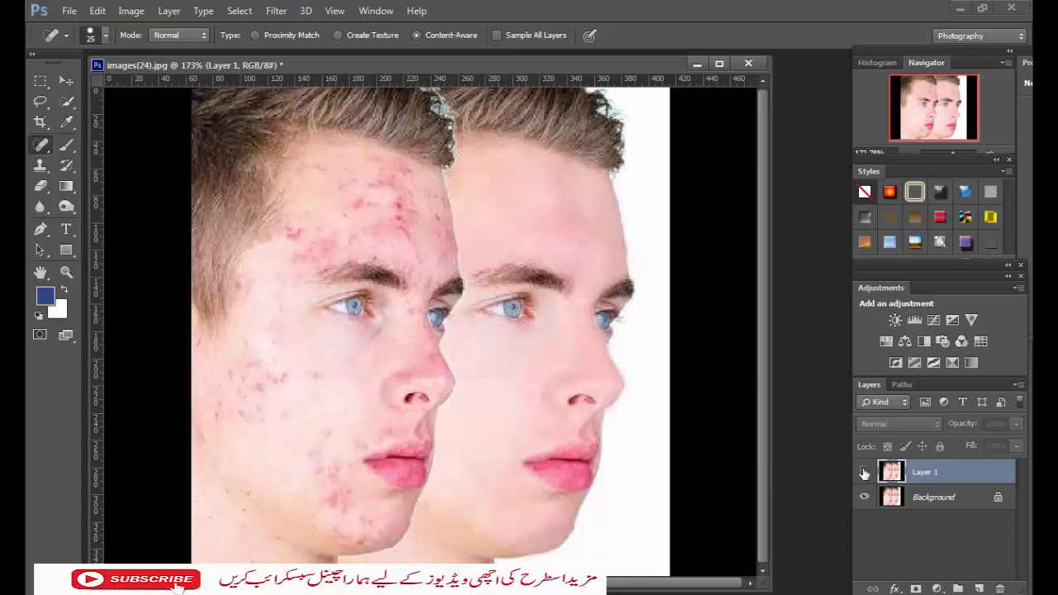
left_click(864, 472)
left_click(864, 472)
left_click(864, 472)
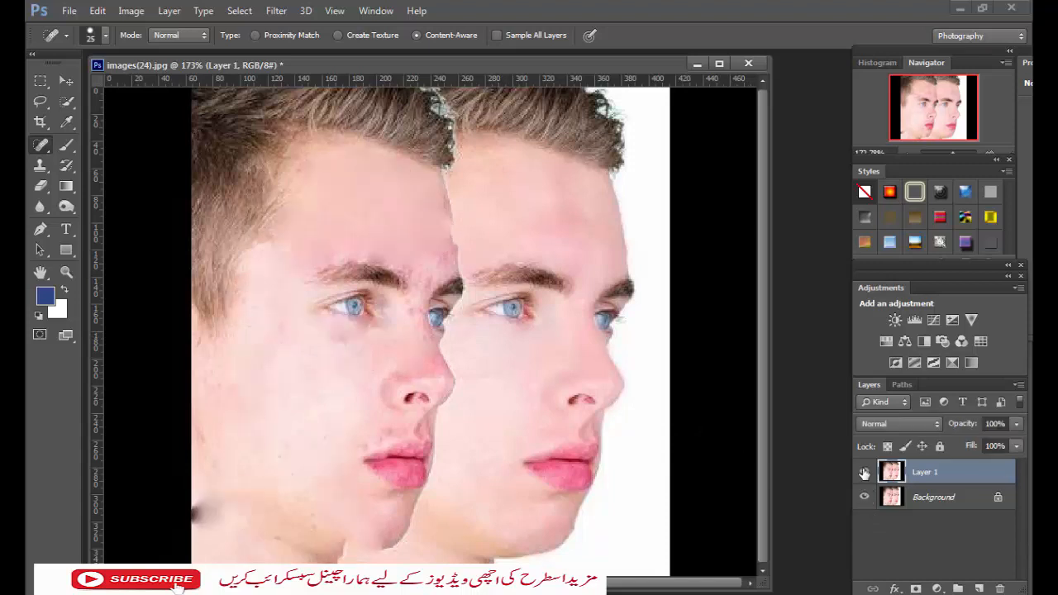
left_click(864, 472)
left_click(864, 472)
left_click(865, 473)
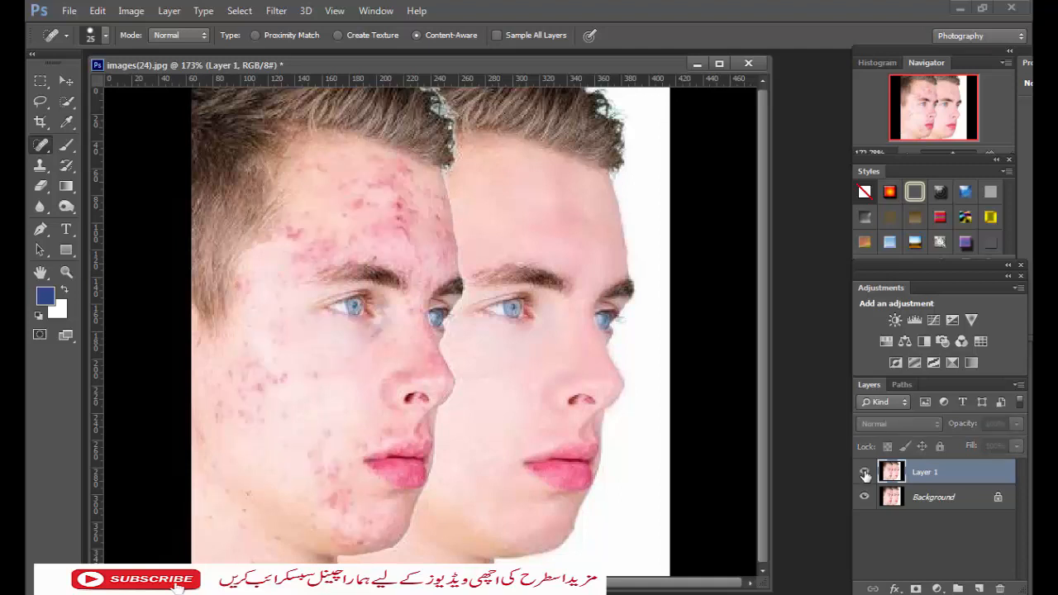
left_click(865, 473)
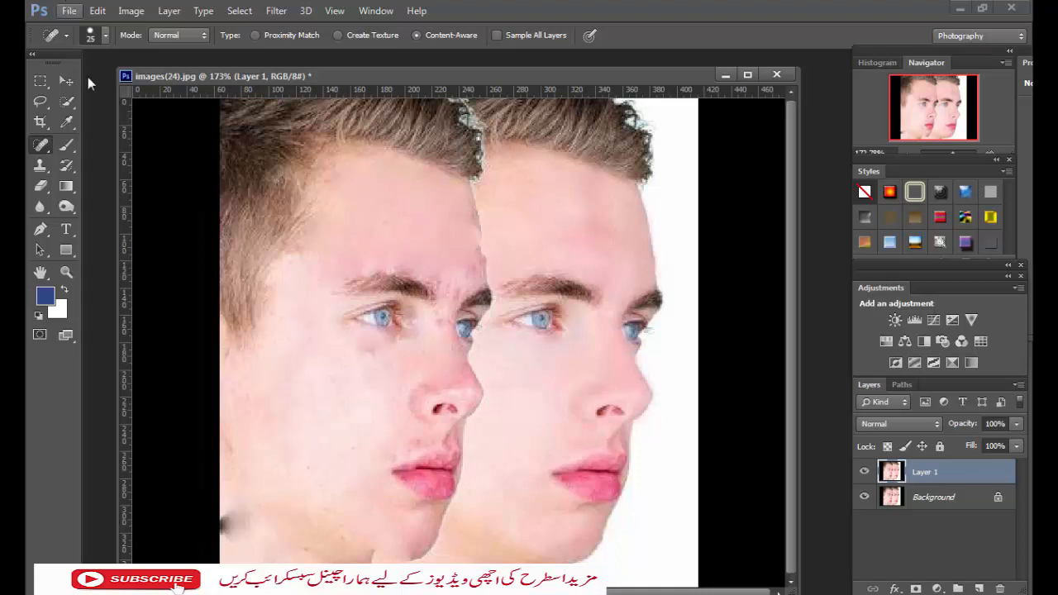
Open images(5) from the Desktop and brush a short healing stroke over the lower rim of the woman's glasses
left_click(69, 11)
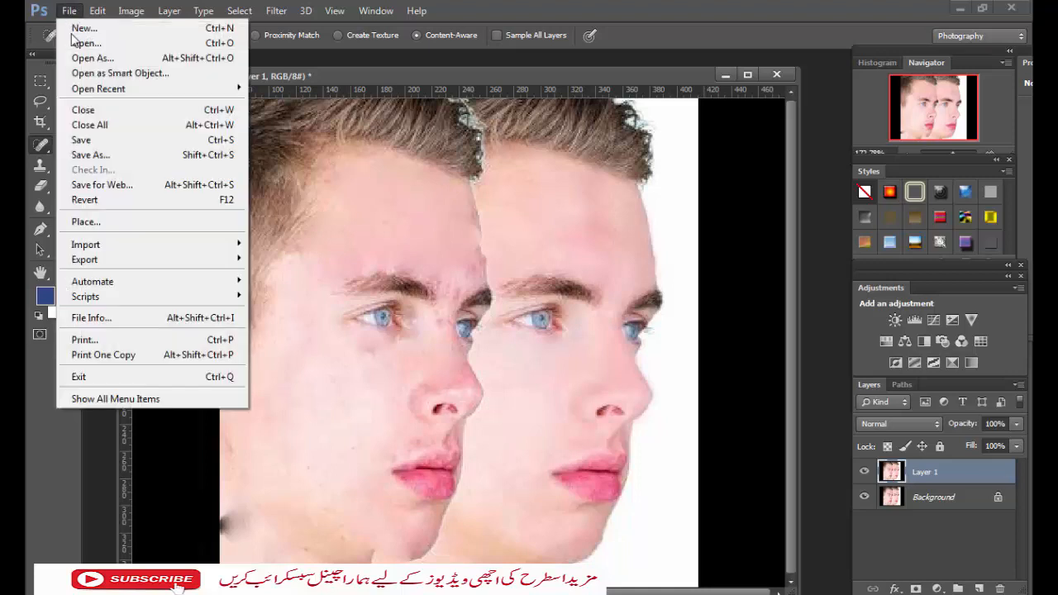
left_click(82, 43)
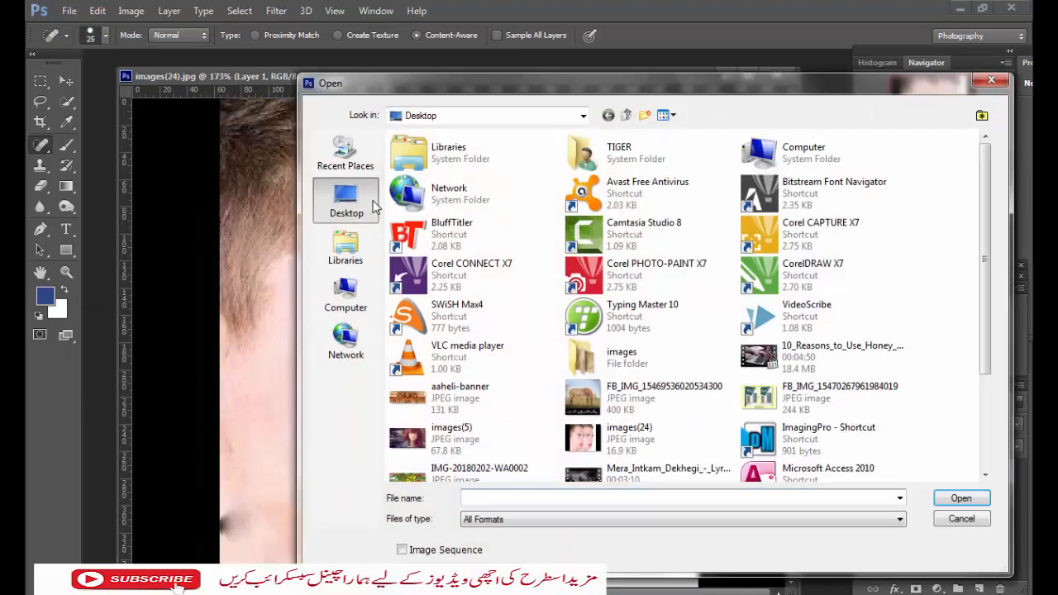
left_click(641, 405)
scroll(641, 405, "down", 3)
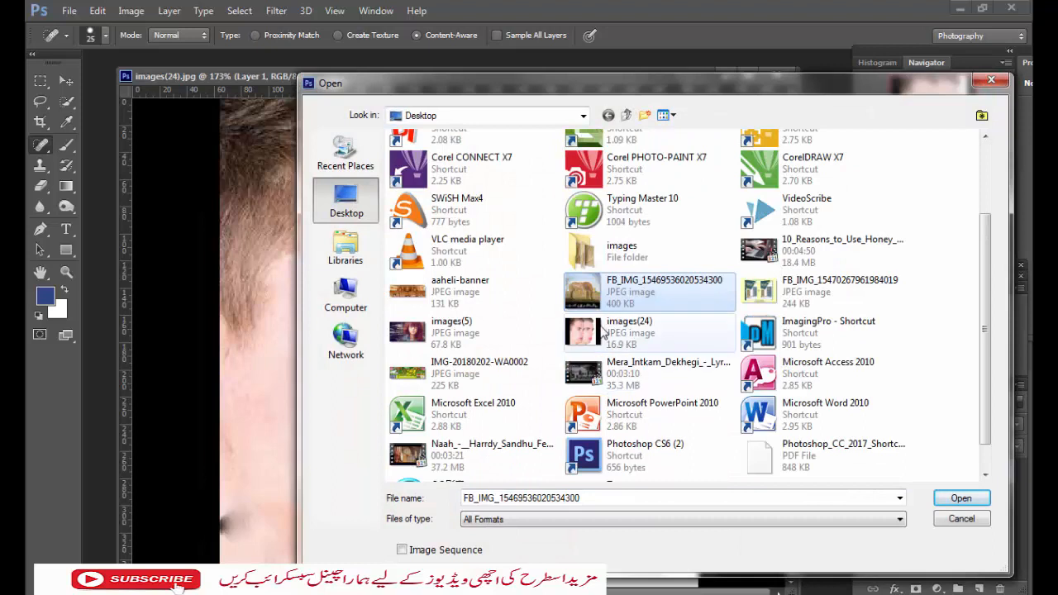
scroll(609, 339, "down", 1)
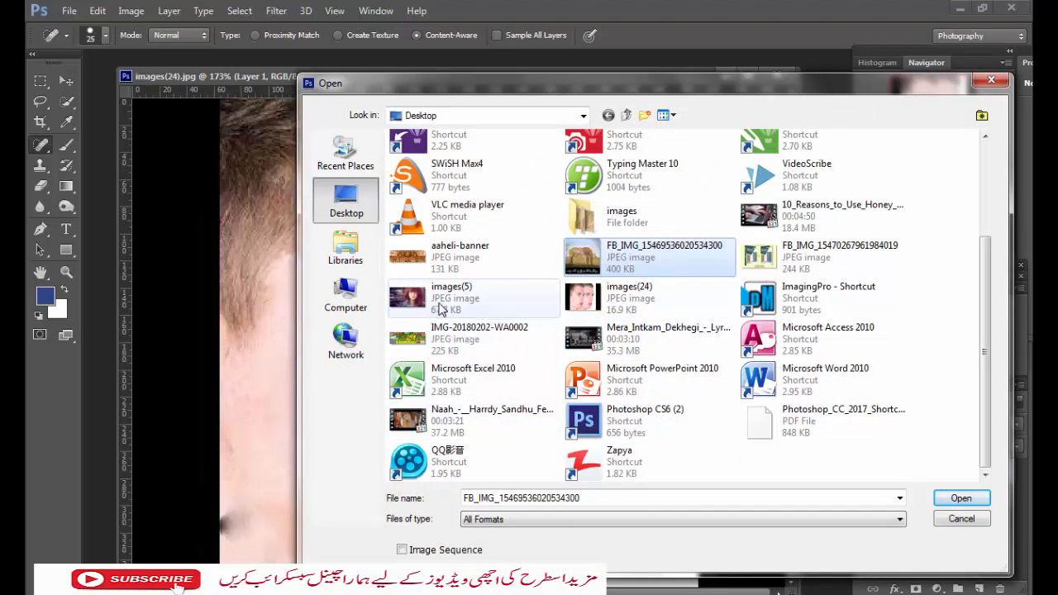
scroll(422, 273, "up", 3)
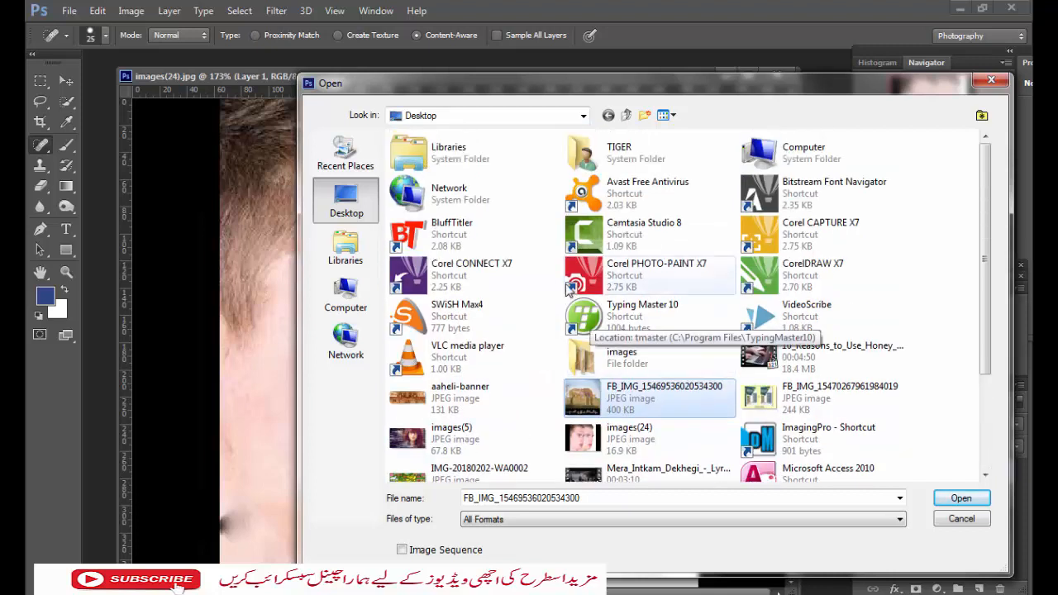
scroll(579, 315, "down", 3)
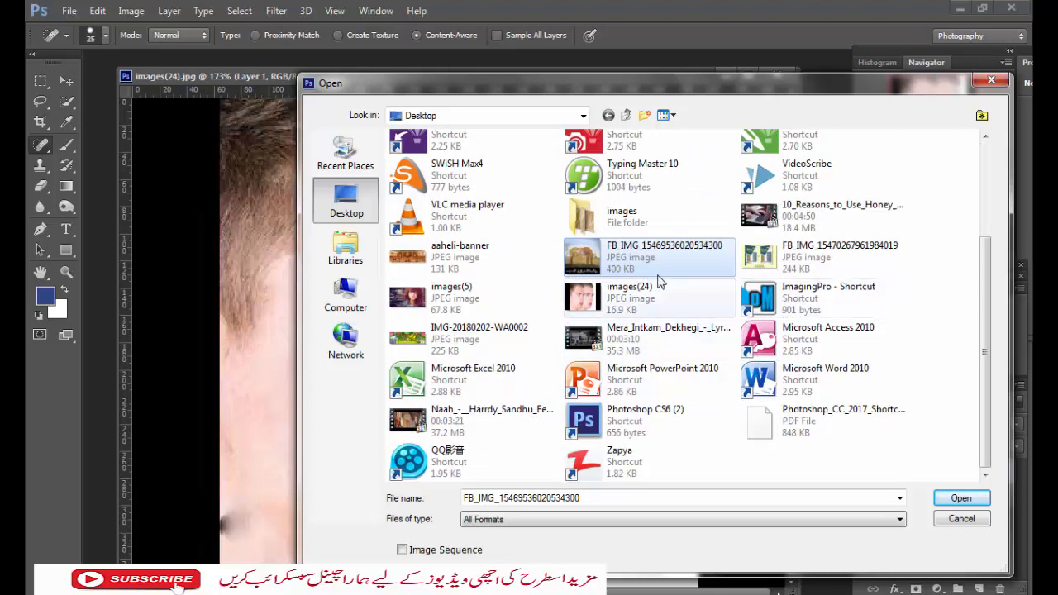
double_click(436, 313)
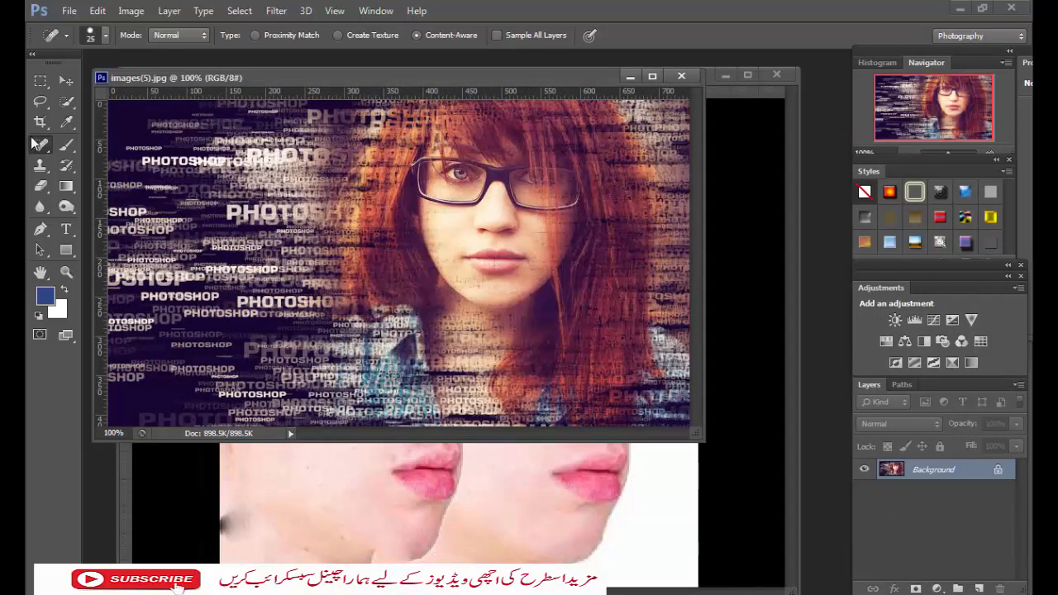
mouse_move(460, 208)
left_mouse_down()
mouse_move(453, 192)
mouse_move(450, 214)
left_mouse_up()
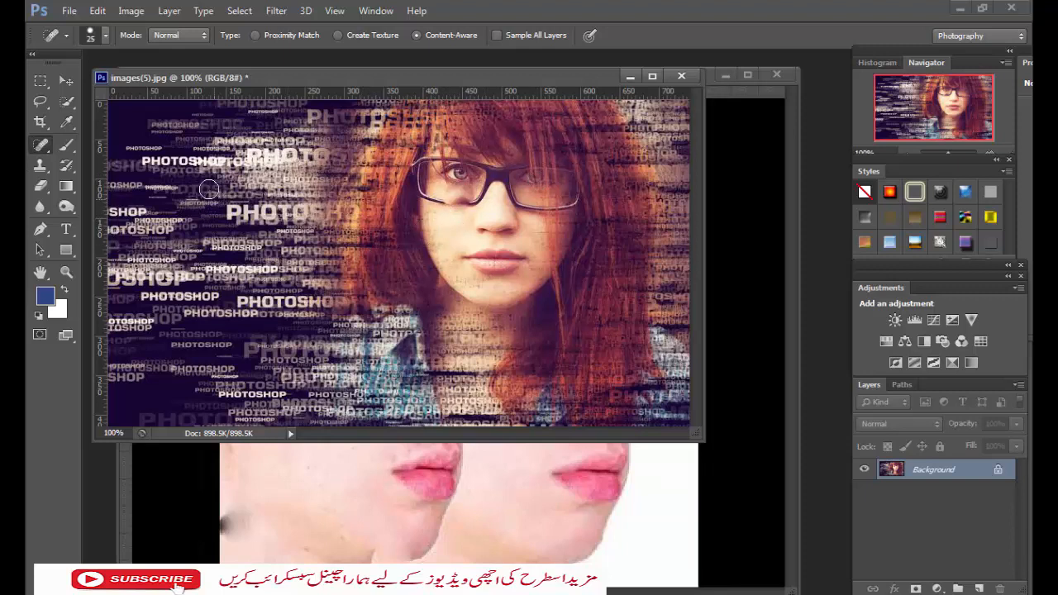
Start opening another image and browse from the Desktop to Local Disk (E:)
left_click(63, 15)
left_click(87, 55)
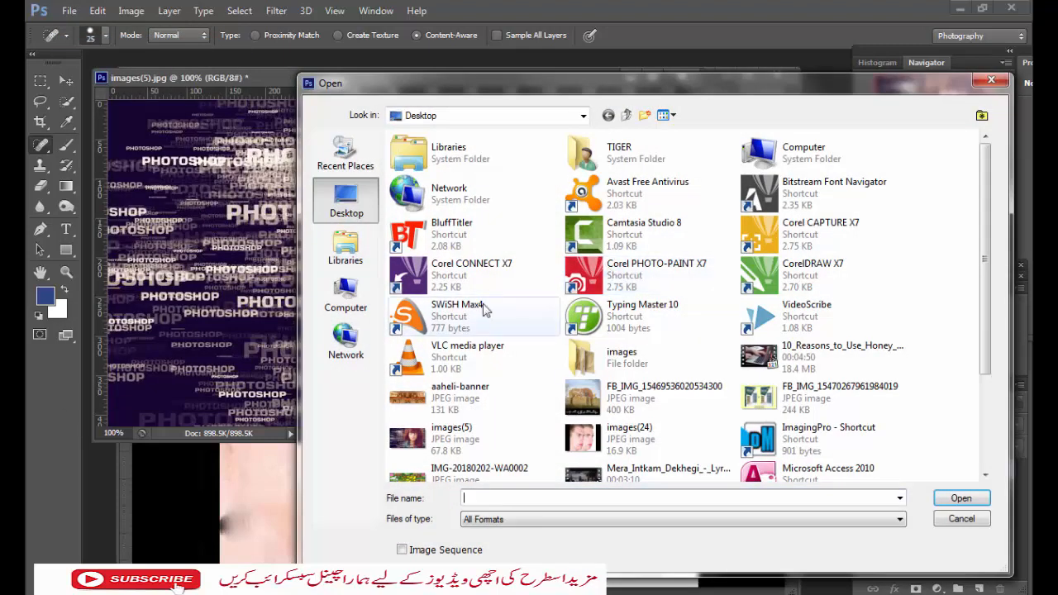
left_click(612, 399)
scroll(474, 322, "down", 3)
scroll(474, 323, "up", 3)
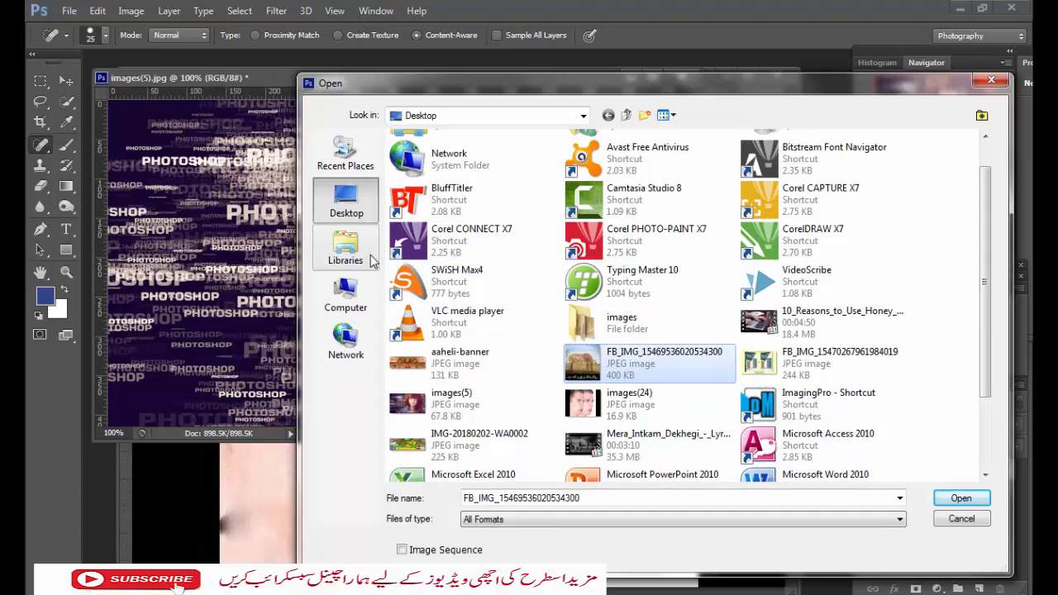
left_click(346, 293)
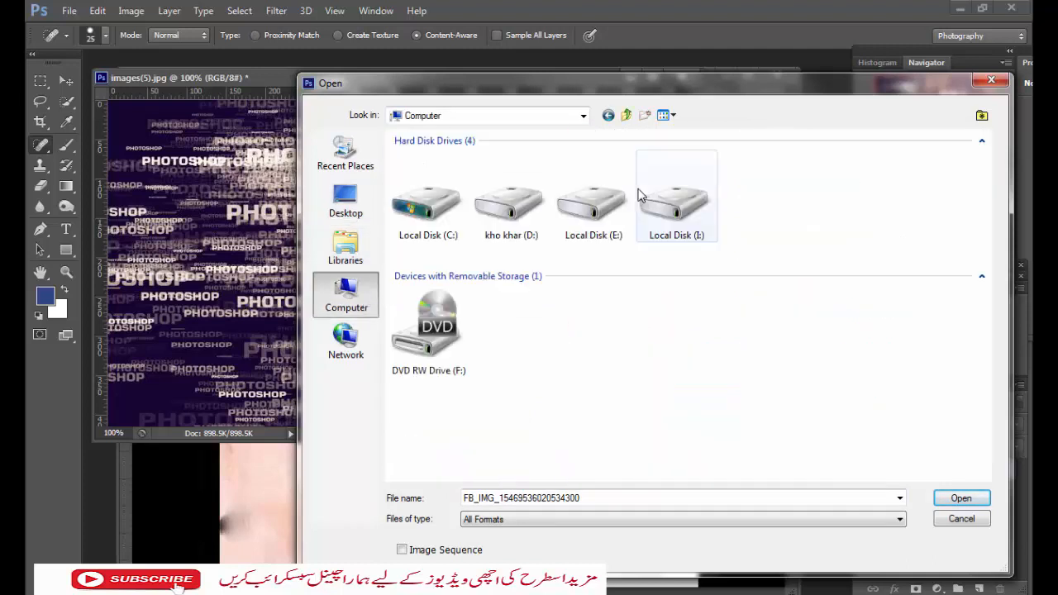
double_click(583, 219)
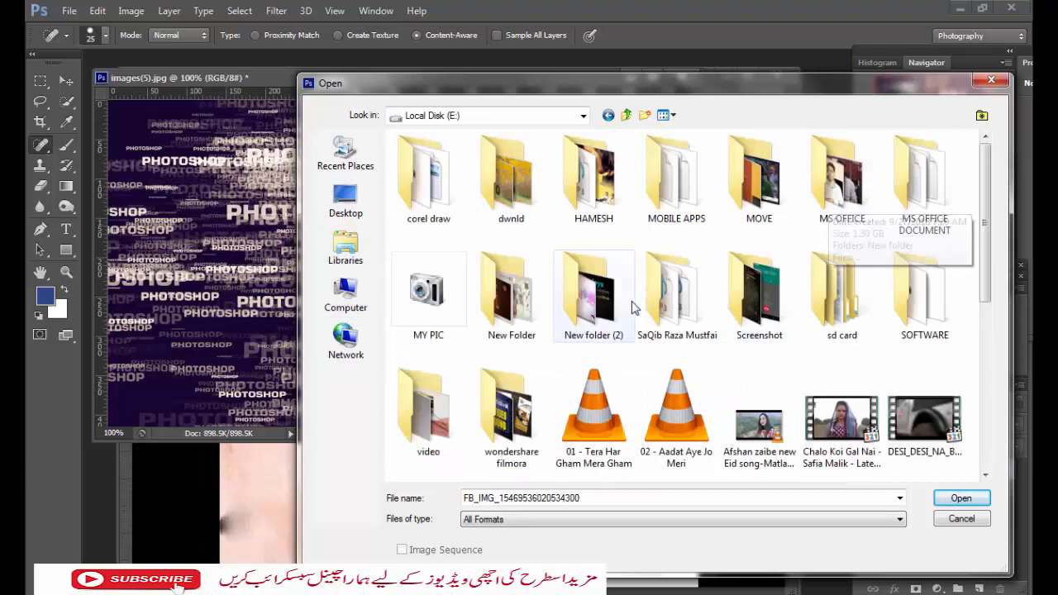
Look through the folders on Local Disk (E:) and enter the MY PIC folder
left_click(774, 315)
scroll(774, 317, "down", 3)
scroll(774, 318, "up", 3)
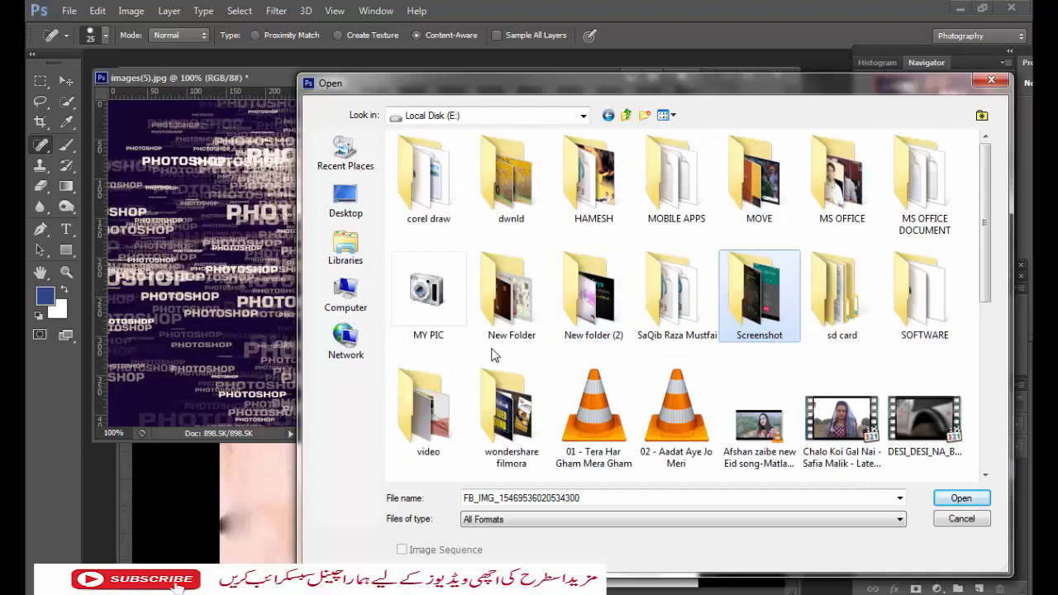
scroll(500, 347, "down", 3)
scroll(510, 338, "down", 3)
scroll(567, 287, "up", 6)
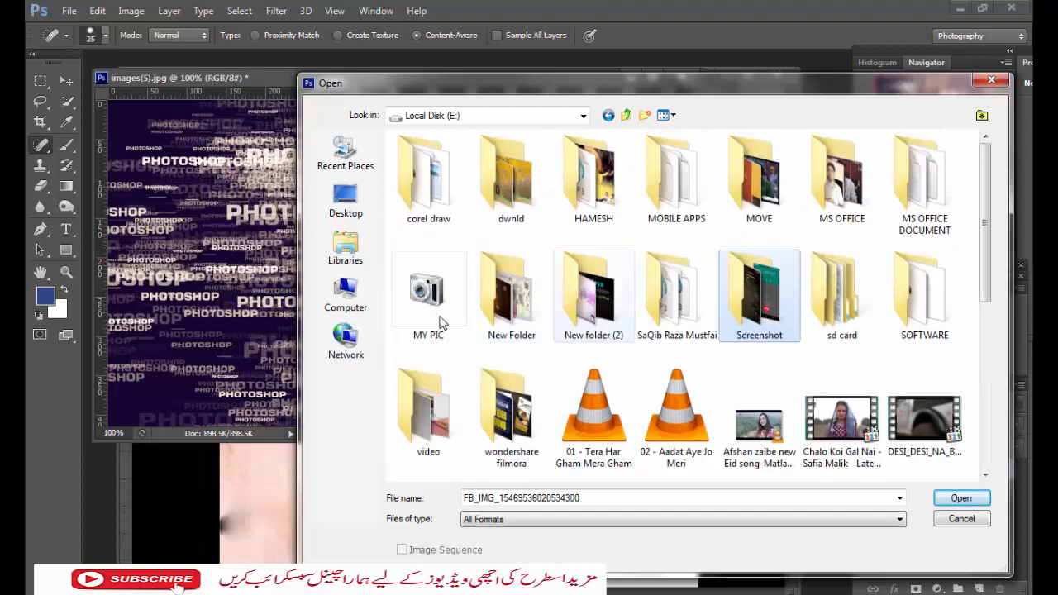
double_click(432, 290)
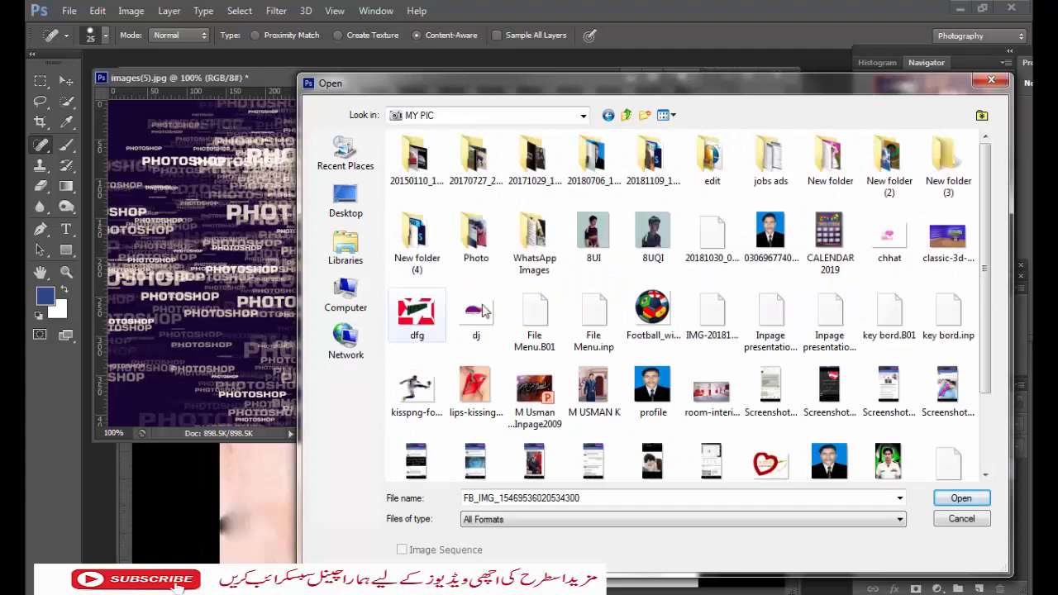
Open the portrait of the man in white uniform from MY PIC and fit it to the screen
left_click(644, 307)
scroll(571, 405, "down", 3)
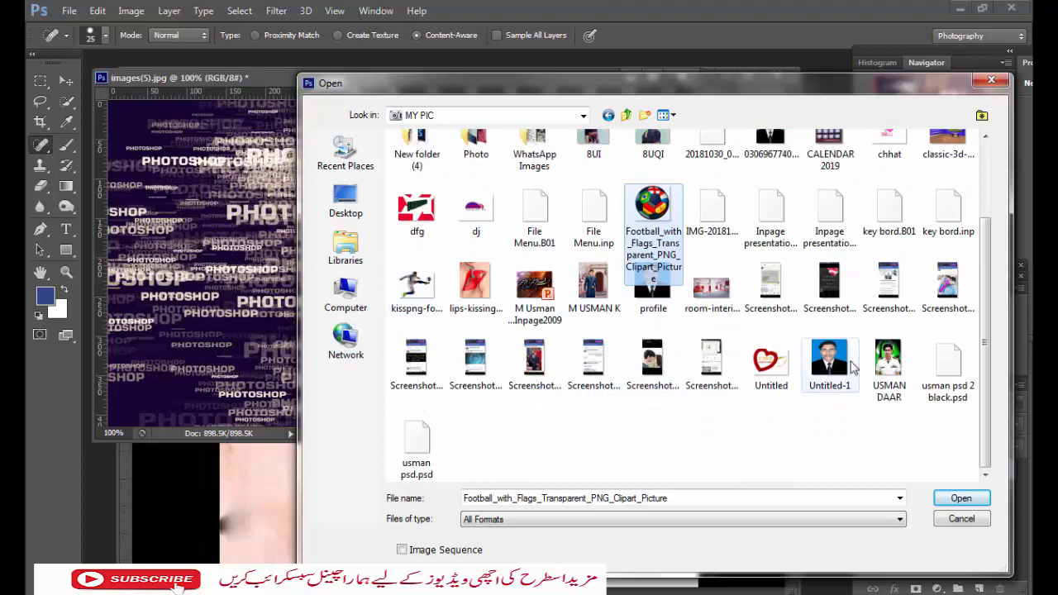
left_click(888, 381)
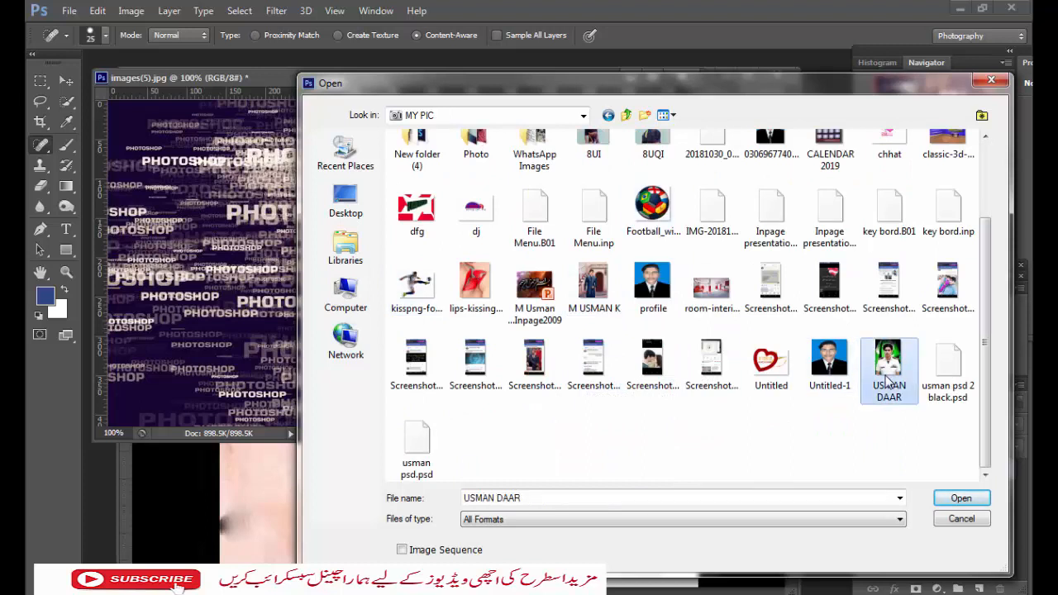
left_click(961, 498)
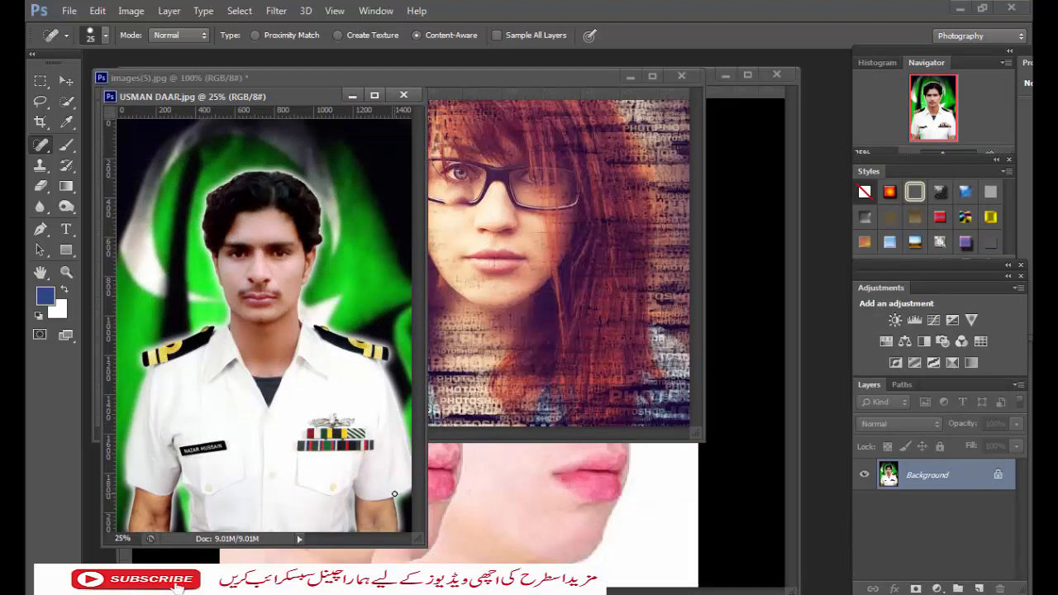
key("ctrl+0")
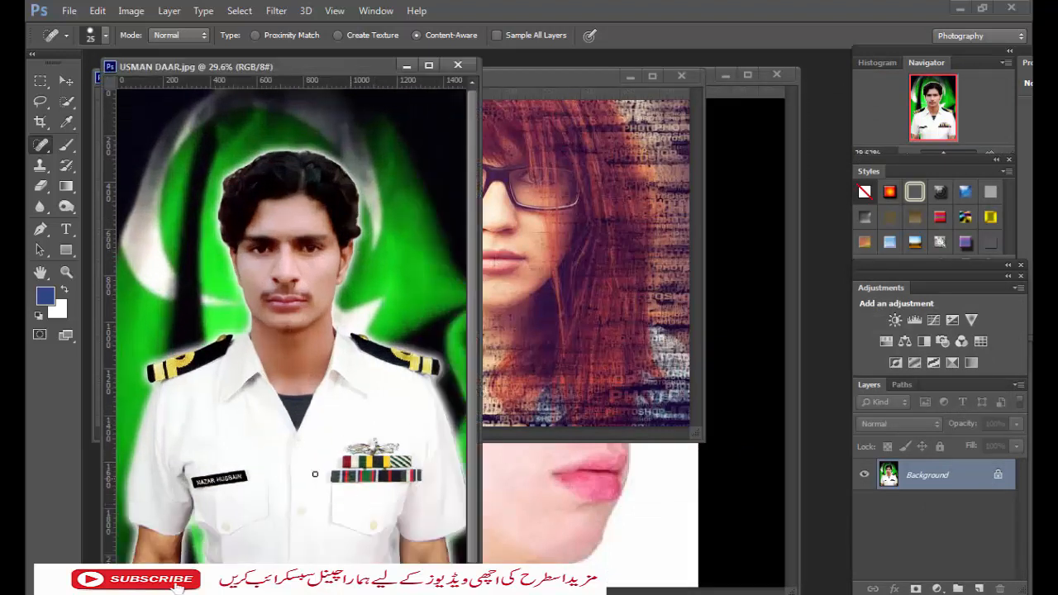
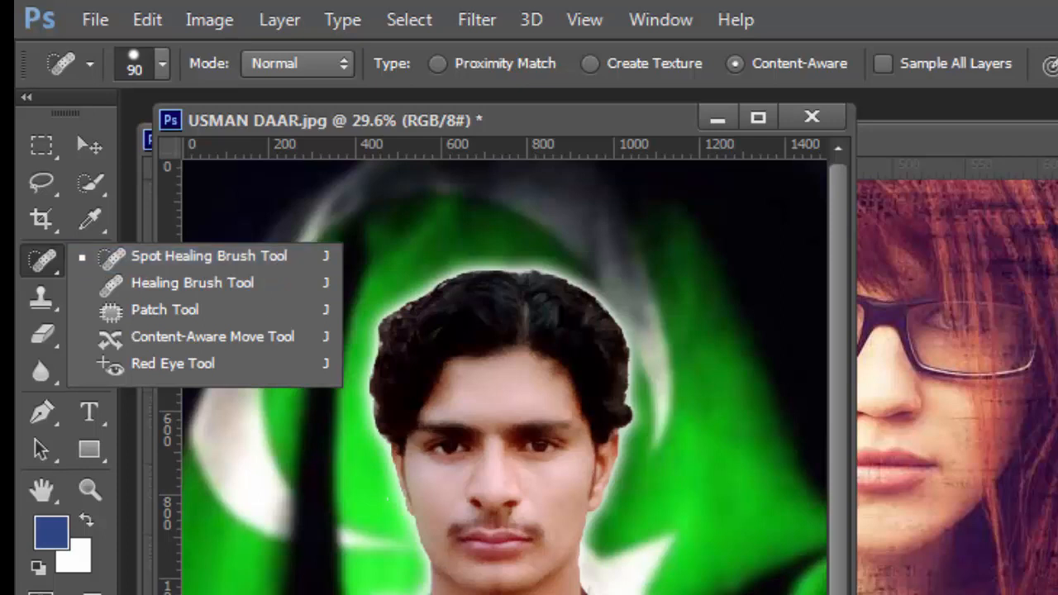
Switch to the Healing Brush Tool and try it on the uniform portrait without a source point
left_click(156, 282)
left_click(469, 436)
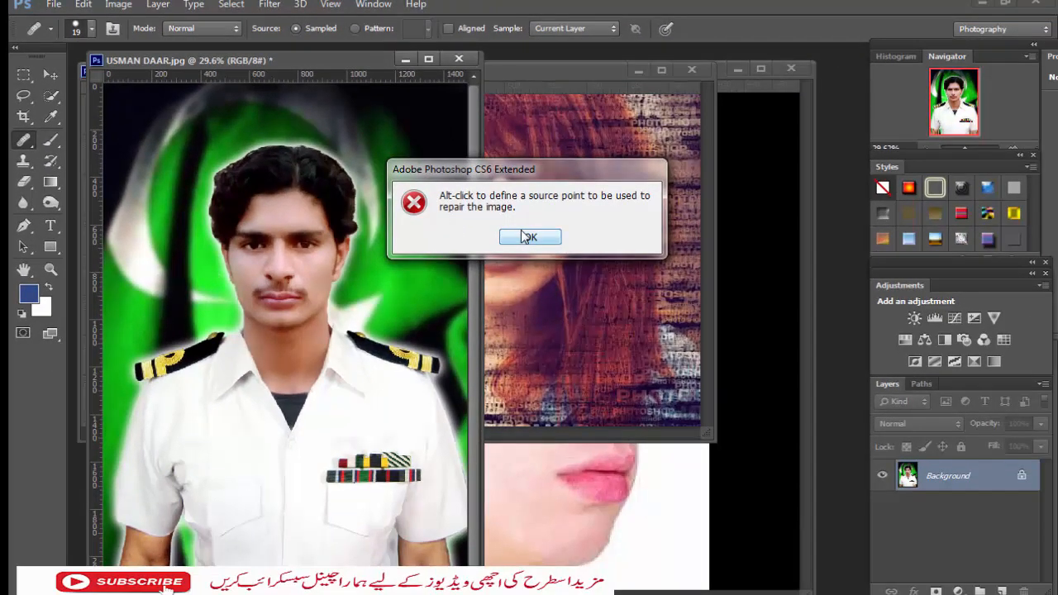
left_click(522, 237)
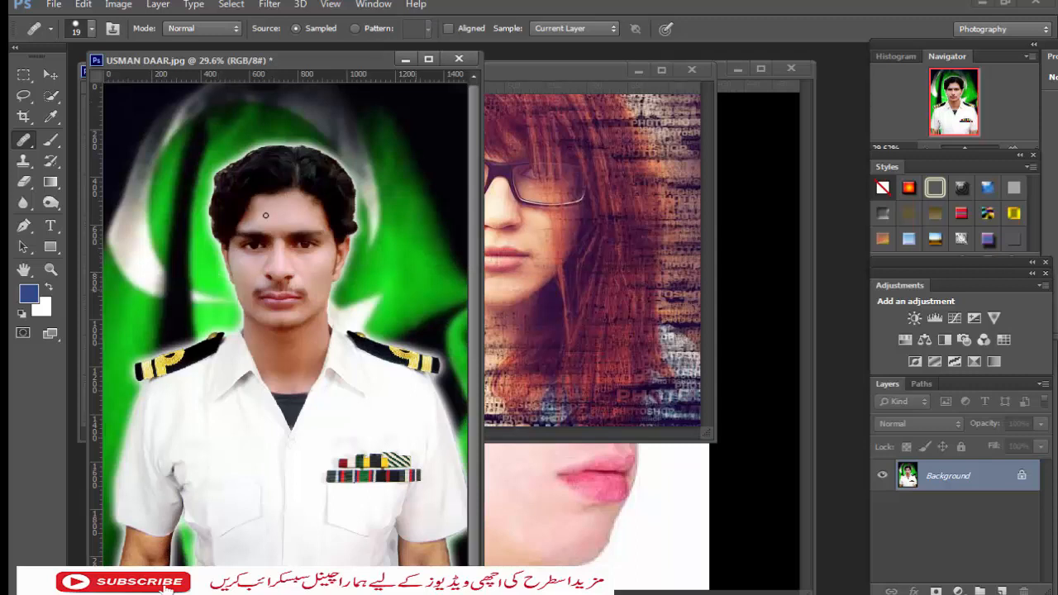
Minimize the uniform portrait and images(5).jpg to return to images(24).jpg
left_click(414, 59)
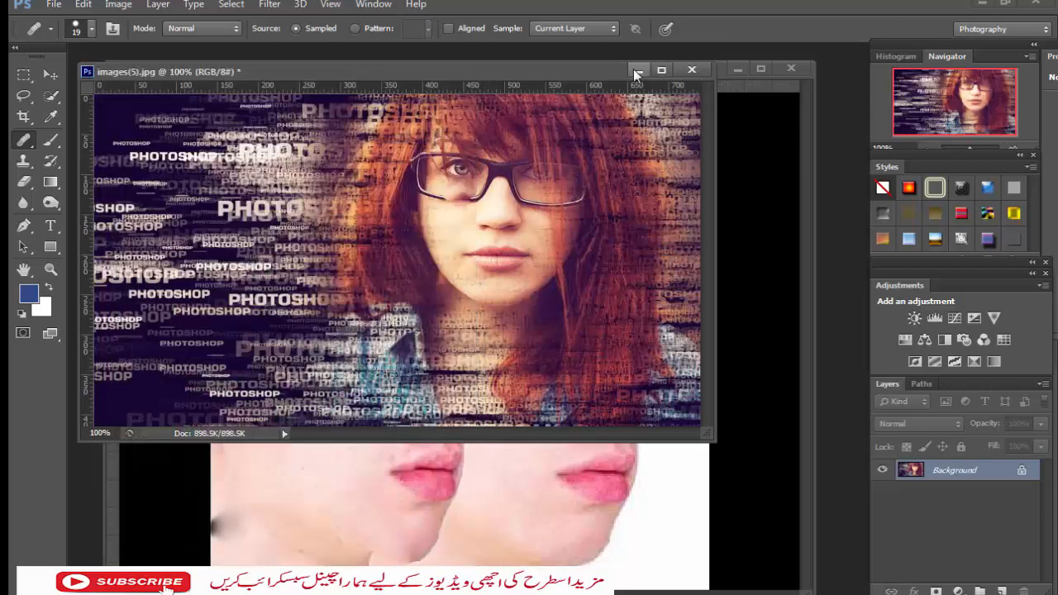
left_click(639, 69)
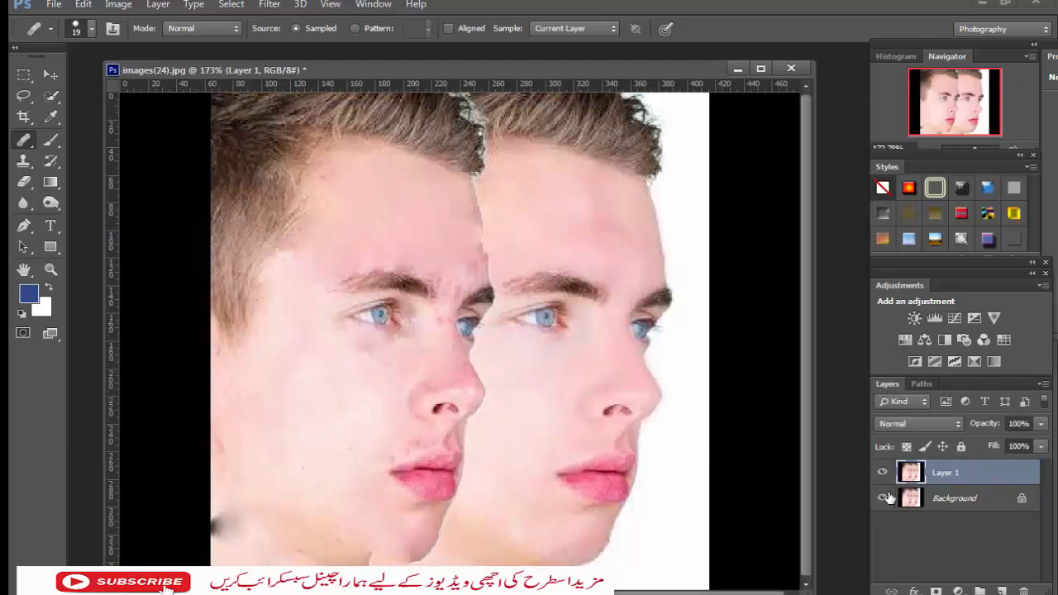
Hide Layer 1 and duplicate the Background layer of images(24).jpg
left_click(884, 474)
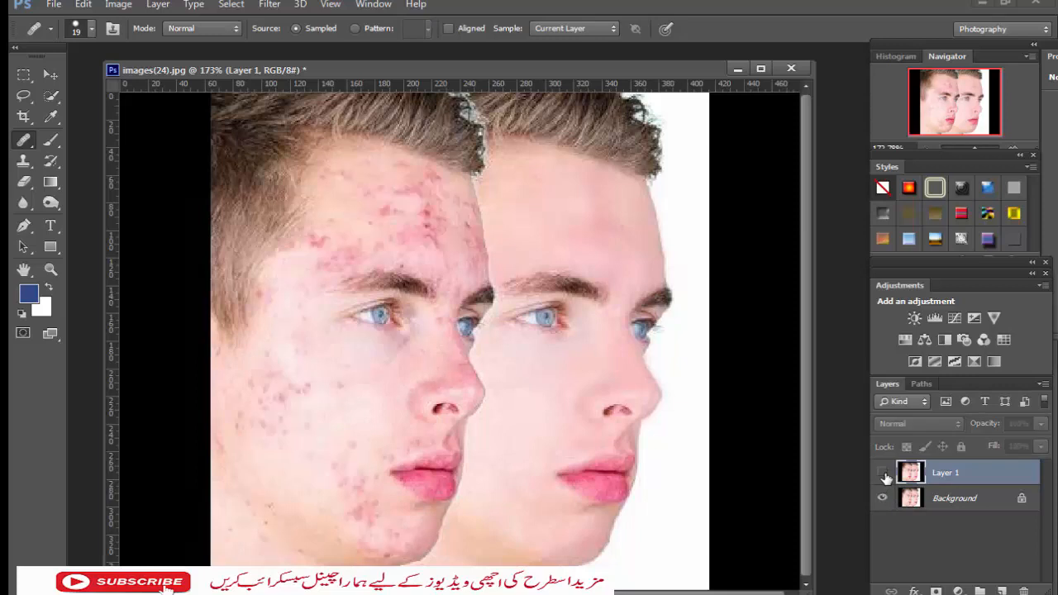
left_click(999, 505)
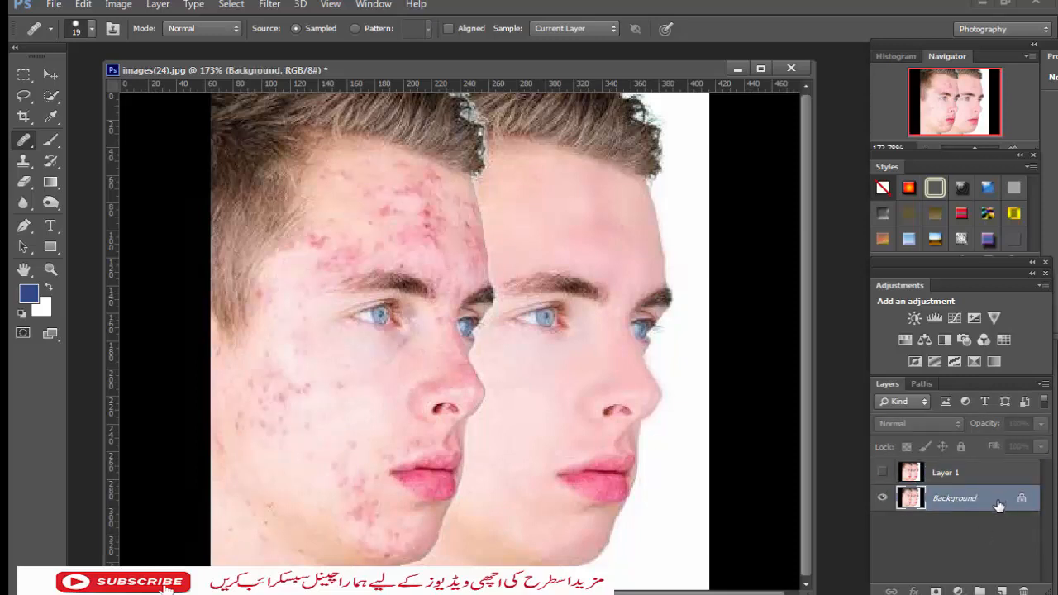
key("ctrl+j")
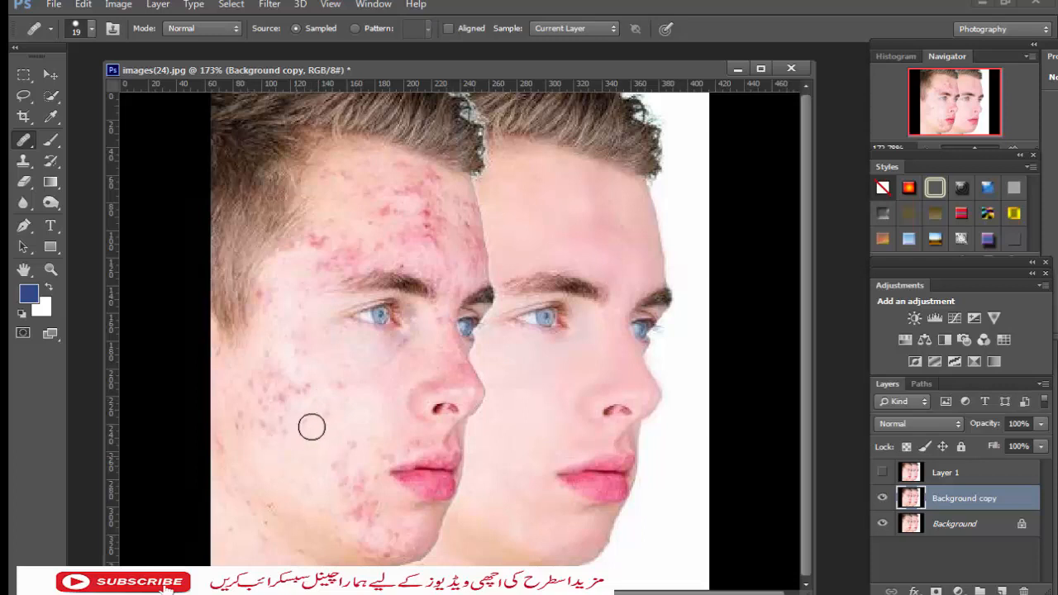
Sample clean skin on the lower cheek and heal the nearby acne spots with the Healing Brush Tool
left_click(286, 462, "alt")
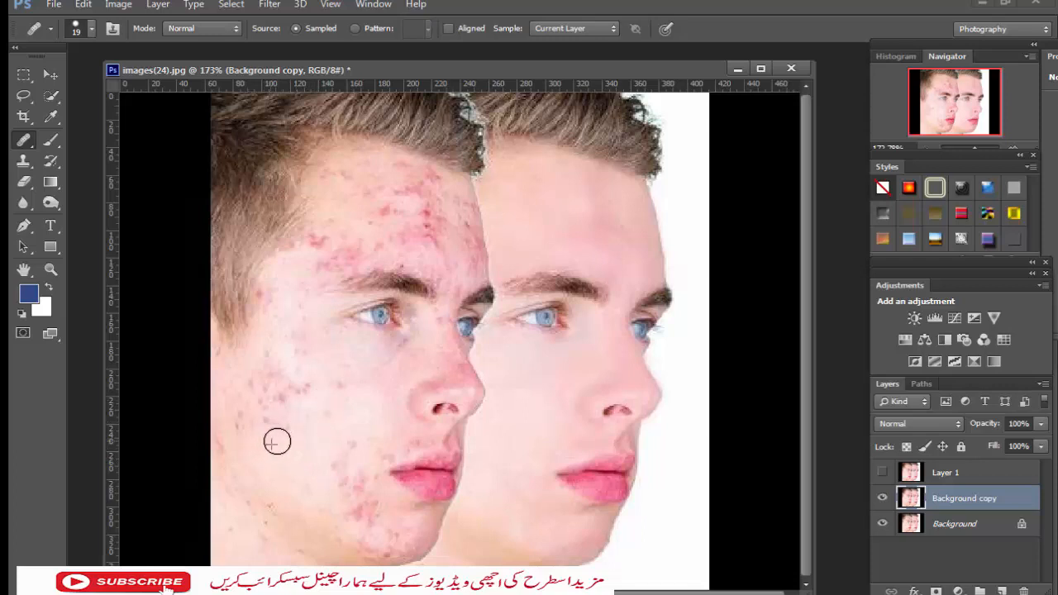
left_click(273, 464, "alt")
left_click(281, 426)
left_click(269, 438, "alt")
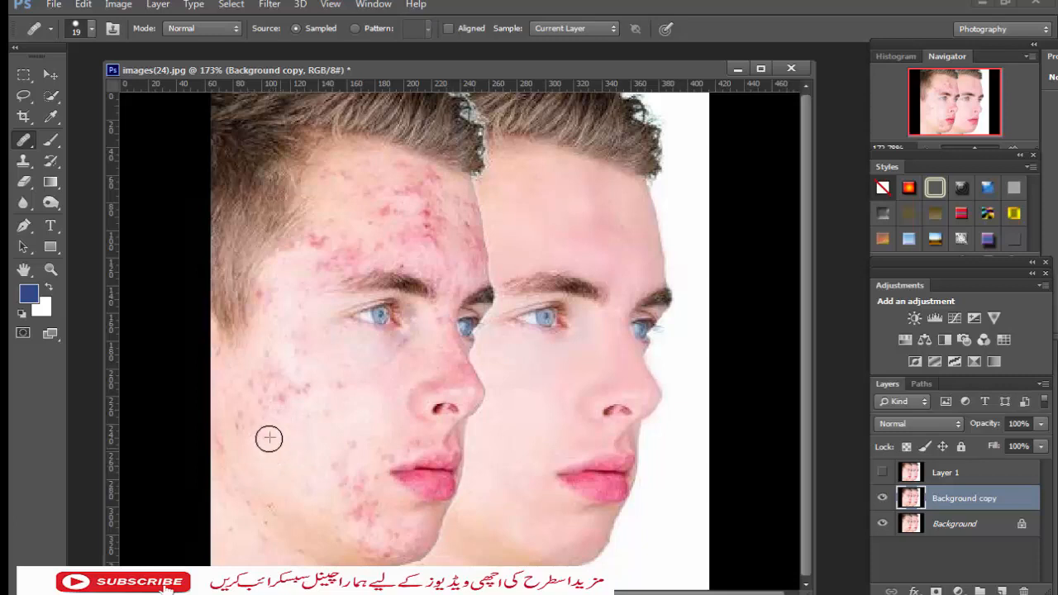
left_click(287, 420, "alt")
left_click(289, 441)
left_click(284, 419)
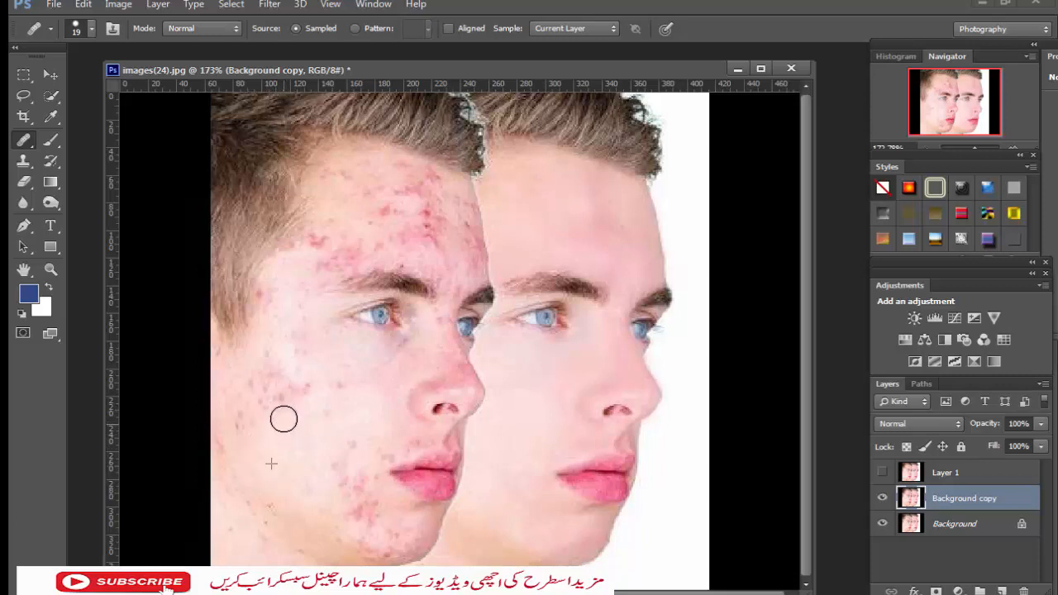
mouse_move(286, 414)
left_mouse_down()
mouse_move(286, 381)
mouse_move(261, 423)
mouse_move(317, 383)
mouse_move(283, 426)
mouse_move(312, 370)
mouse_move(281, 429)
mouse_move(316, 398)
mouse_move(275, 449)
mouse_move(285, 409)
left_mouse_up()
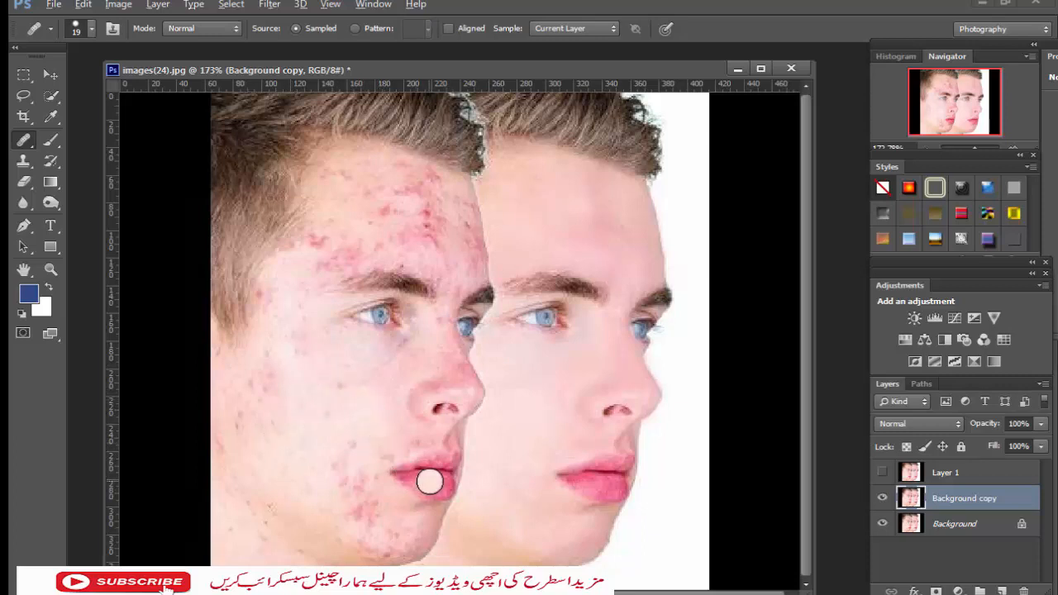
Paint a sampled copy of the lips onto the cheek and a sampled copy of the eye onto the temple
left_click(430, 481, "alt")
mouse_move(374, 438)
left_mouse_down()
mouse_move(349, 420)
mouse_move(375, 410)
mouse_move(372, 436)
mouse_move(409, 427)
mouse_move(377, 437)
mouse_move(405, 419)
mouse_move(391, 417)
mouse_move(374, 428)
mouse_move(391, 430)
mouse_move(339, 447)
mouse_move(347, 440)
mouse_move(367, 452)
mouse_move(417, 434)
mouse_move(407, 428)
mouse_move(428, 432)
mouse_move(344, 459)
mouse_move(296, 443)
mouse_move(322, 433)
mouse_move(282, 444)
mouse_move(387, 426)
mouse_move(414, 402)
mouse_move(411, 431)
mouse_move(391, 443)
mouse_move(397, 374)
left_mouse_up()
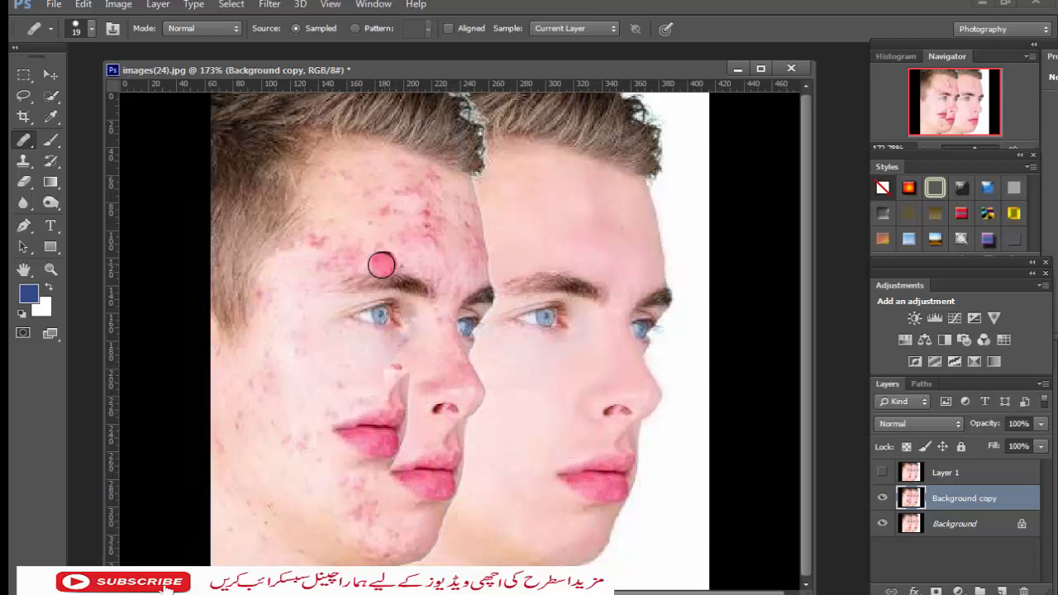
left_click(375, 312, "alt")
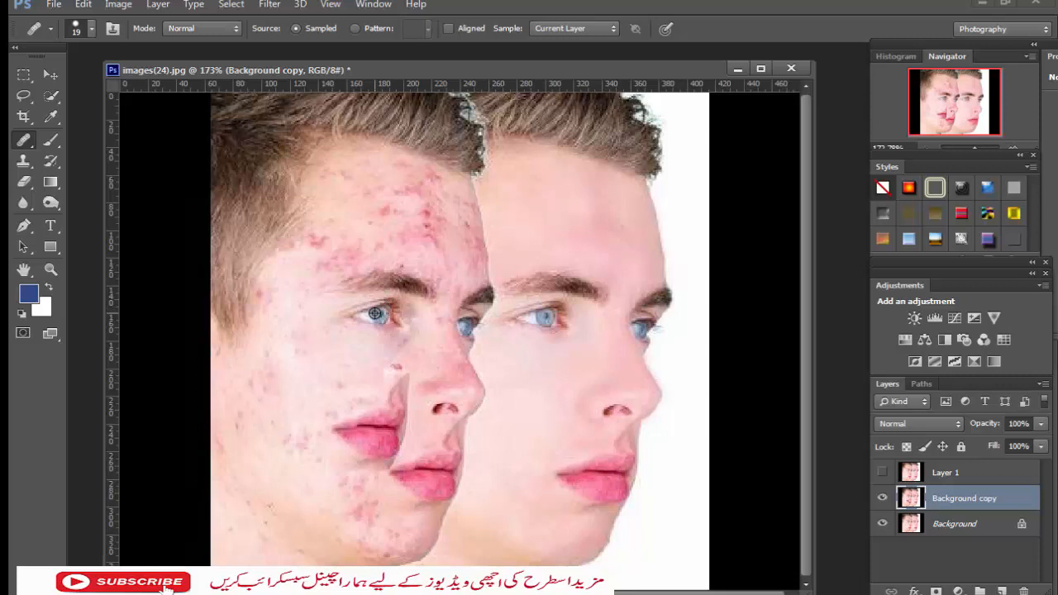
mouse_move(326, 272)
left_mouse_down()
mouse_move(387, 257)
mouse_move(314, 274)
mouse_move(306, 287)
mouse_move(345, 262)
mouse_move(307, 281)
mouse_move(348, 282)
left_mouse_up()
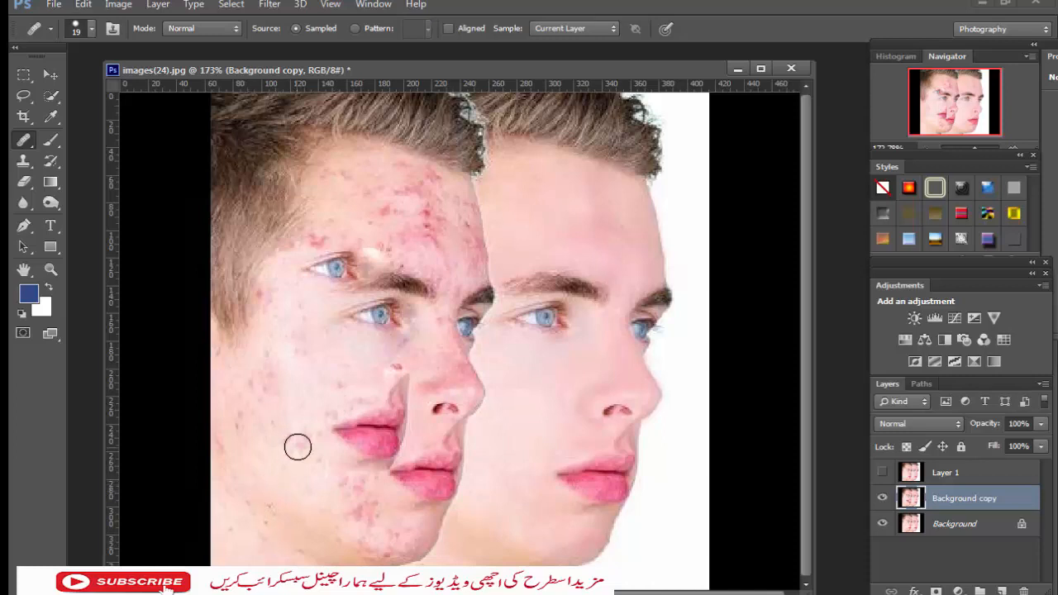
Heal the acne spots on the cheek and across the middle of the forehead with Healing Brush strokes
left_click(269, 405)
left_click(275, 389)
left_click(285, 356)
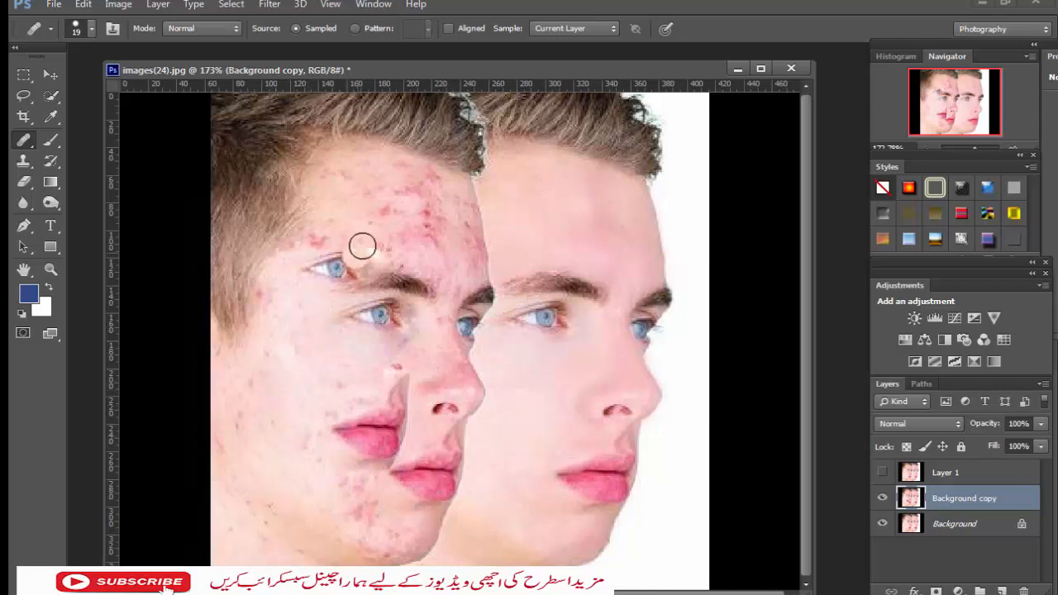
left_click(393, 220)
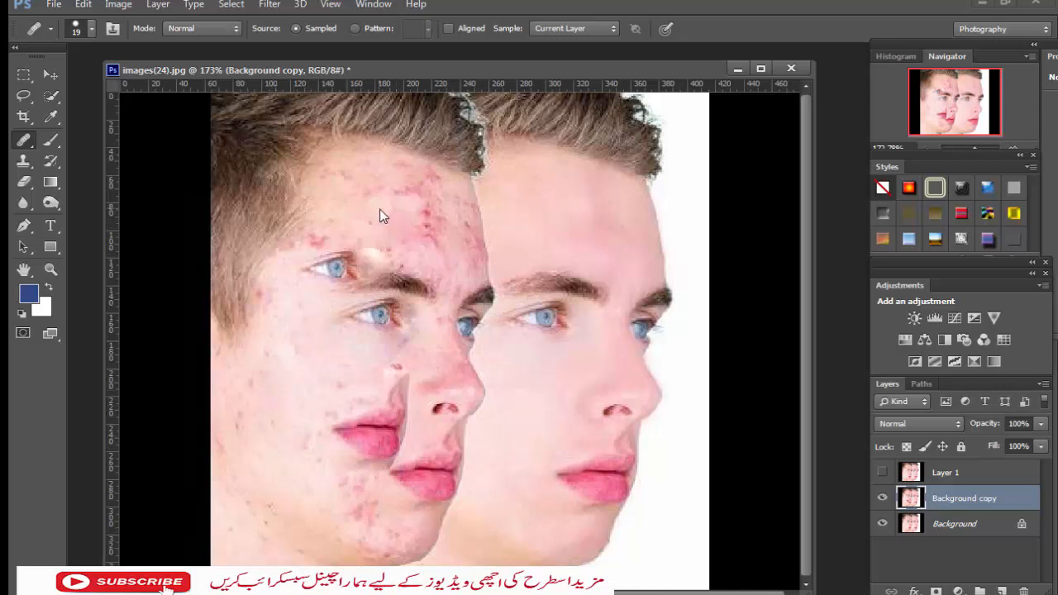
left_click(423, 210)
left_click(402, 205)
left_click(380, 198)
mouse_move(367, 186)
left_mouse_down()
mouse_move(435, 197)
mouse_move(380, 197)
mouse_move(432, 215)
mouse_move(347, 221)
mouse_move(402, 206)
left_mouse_up()
left_click(440, 197)
left_click(400, 195)
left_click(422, 205)
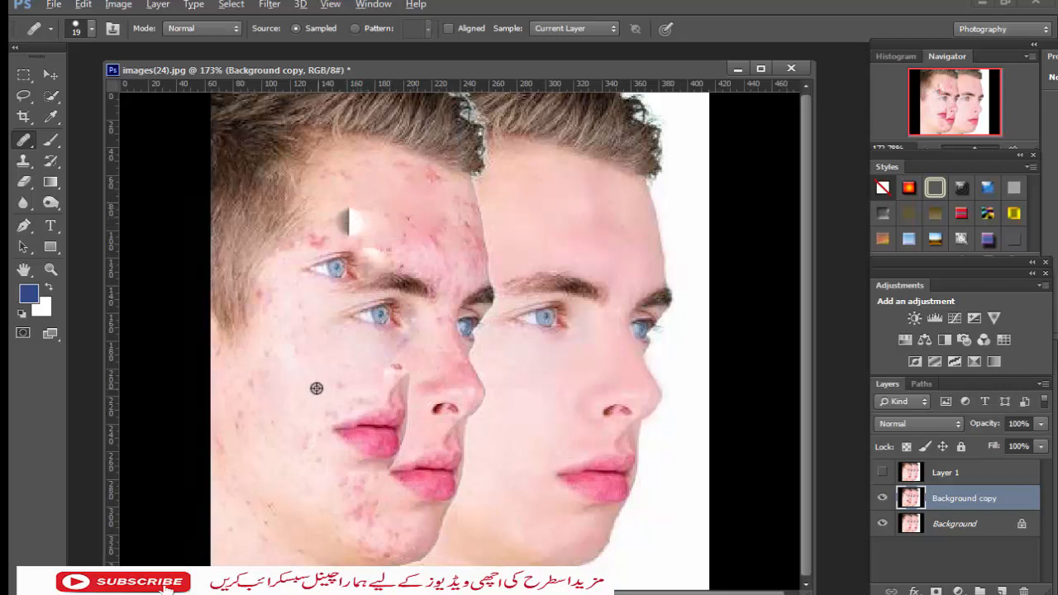
Sample clean cheek skin and paint over the copied eye on the temple and the side of the forehead
left_click(297, 386, "alt")
mouse_move(362, 225)
left_mouse_down()
mouse_move(343, 220)
mouse_move(385, 196)
mouse_move(338, 250)
mouse_move(385, 189)
mouse_move(343, 234)
left_mouse_up()
left_click(340, 247)
left_click(363, 210)
left_click_drag(372, 189, 333, 251)
left_click_drag(344, 235, 307, 322)
left_click_drag(353, 245, 336, 279)
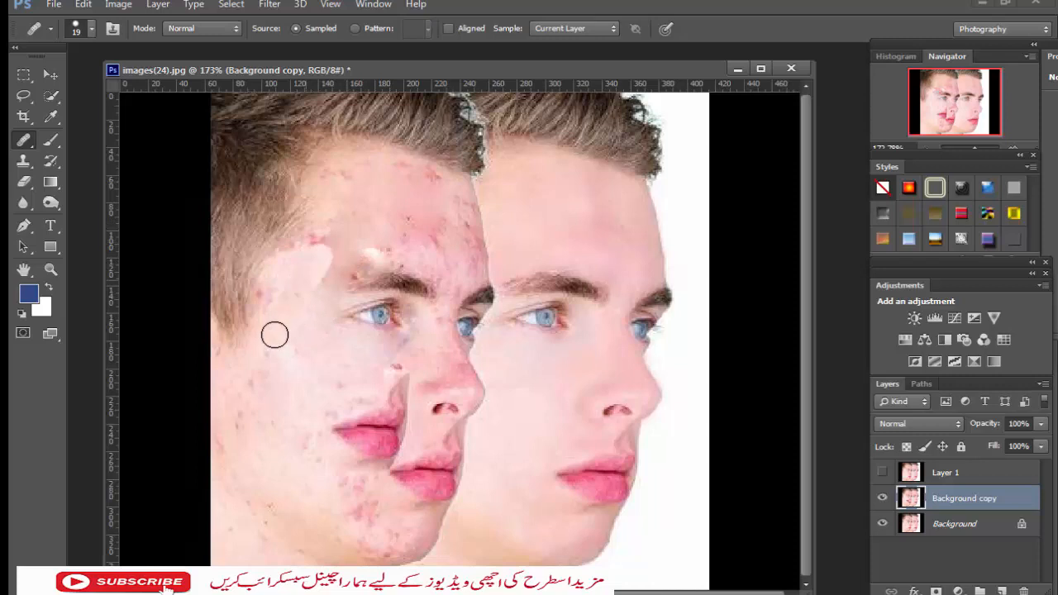
left_click(369, 198)
left_click(319, 247)
left_click(334, 215)
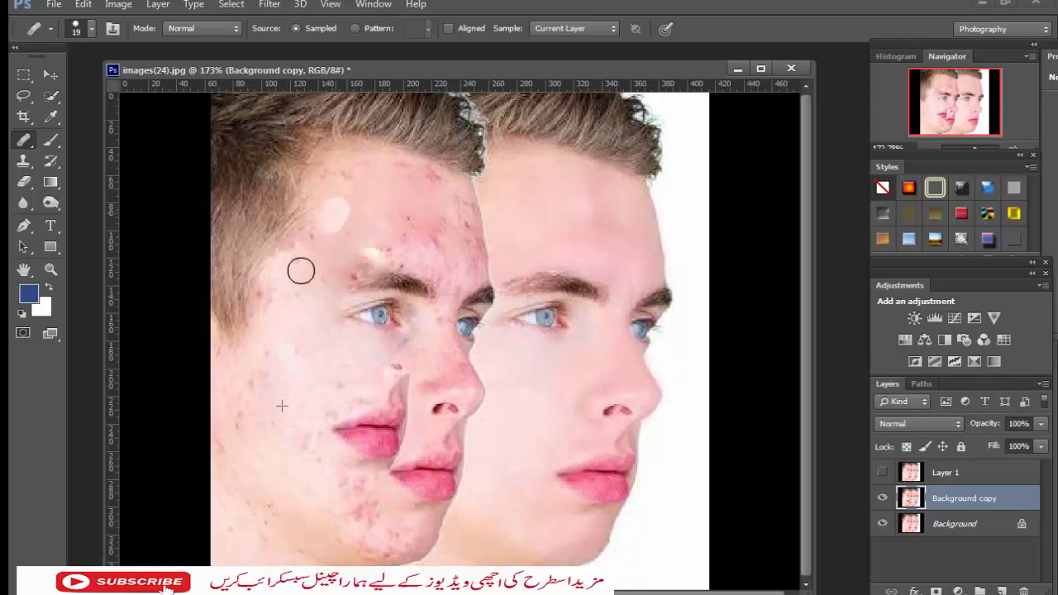
Heal the remaining marks above the eyebrow, around the temple and on the upper forehead with the sampled cheek skin
left_click(363, 239)
left_click_drag(372, 237, 338, 272)
mouse_move(388, 241)
left_mouse_down()
mouse_move(338, 274)
mouse_move(405, 212)
mouse_move(320, 273)
mouse_move(352, 210)
left_mouse_up()
left_click_drag(344, 268, 330, 283)
mouse_move(335, 247)
left_mouse_down()
mouse_move(284, 314)
mouse_move(300, 291)
mouse_move(297, 331)
left_mouse_up()
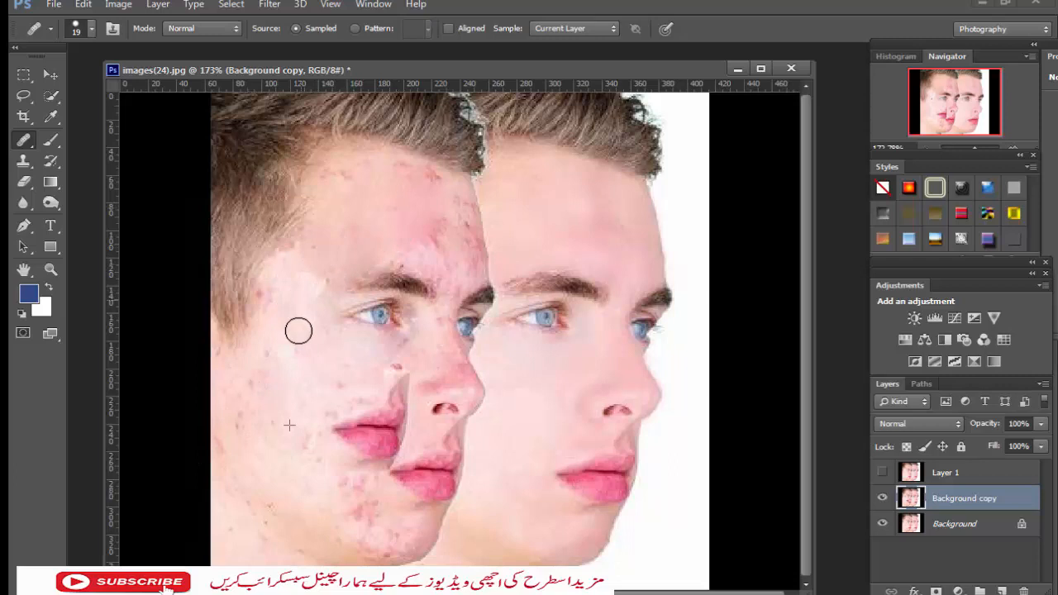
left_click_drag(340, 281, 321, 306)
left_click_drag(395, 194, 369, 174)
left_click(364, 175)
Toggle the visibility of Layer 1 and Background copy to compare the retouched face with the original
left_click(882, 473)
left_click(881, 473)
left_click(882, 500)
left_click(882, 499)
left_click(882, 499)
Try copying the sampled eye onto the forehead, undo that stroke in the history, and paint the eye just above the inner eyebrow
left_click(385, 315, "alt")
mouse_move(339, 211)
left_mouse_down()
mouse_move(440, 208)
mouse_move(329, 232)
mouse_move(404, 203)
mouse_move(307, 227)
mouse_move(352, 182)
mouse_move(314, 249)
mouse_move(366, 193)
mouse_move(315, 269)
mouse_move(332, 207)
mouse_move(290, 263)
mouse_move(341, 203)
mouse_move(305, 296)
left_mouse_up()
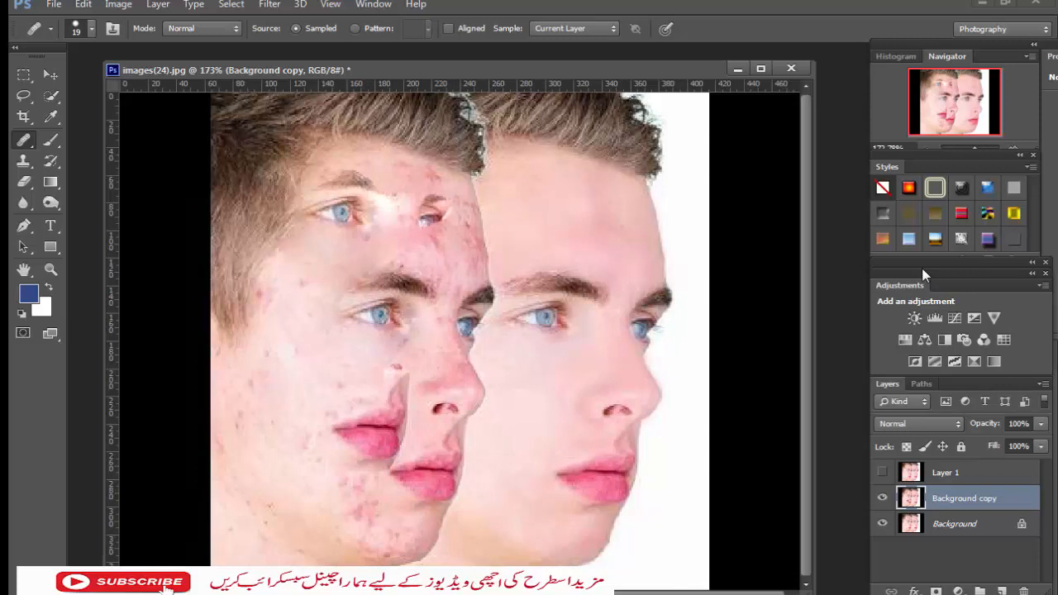
left_click(927, 262)
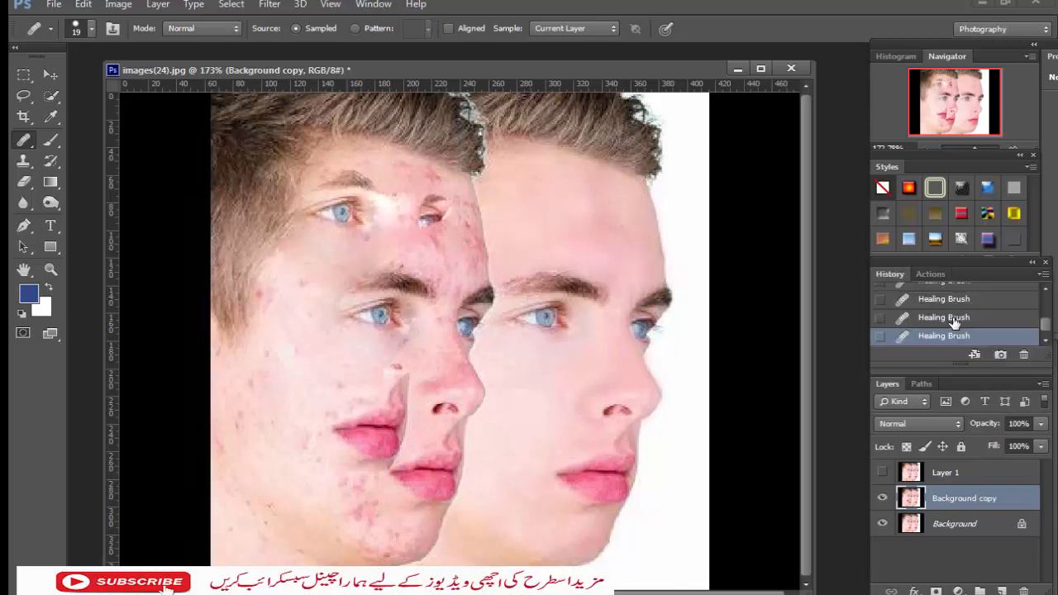
left_click(953, 318)
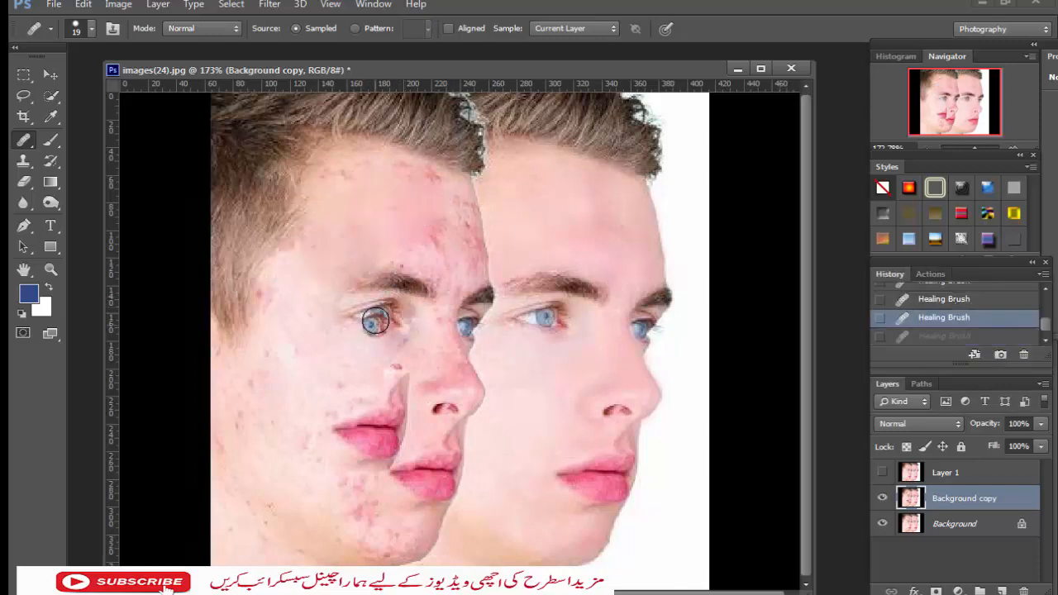
mouse_move(434, 254)
left_mouse_down()
mouse_move(432, 239)
mouse_move(456, 229)
mouse_move(421, 241)
mouse_move(449, 238)
left_mouse_up()
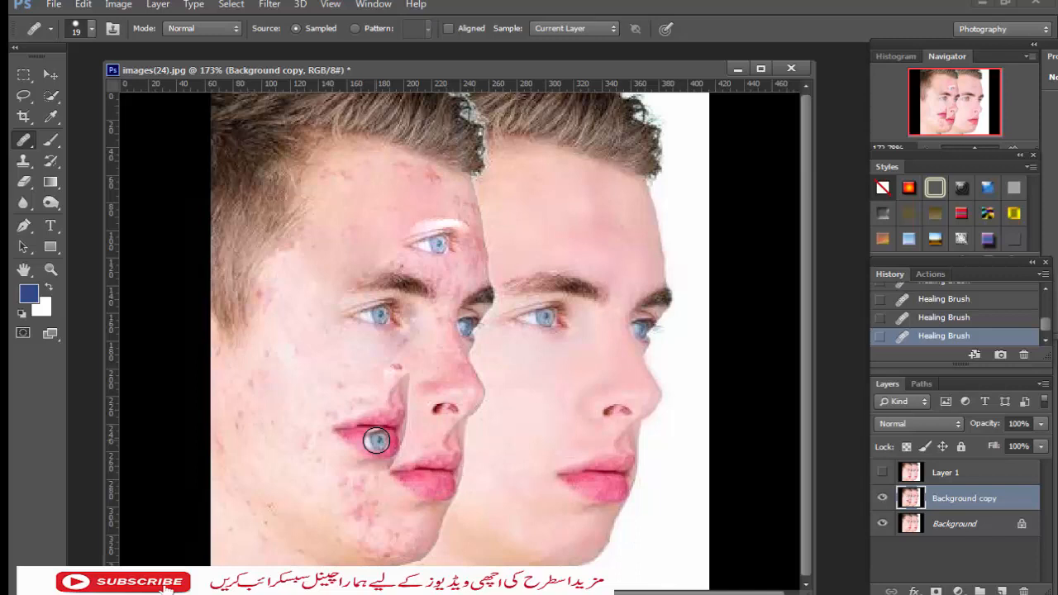
Cover the copied lips on the cheek with skin sampled from the lower cheek, and touch up the temple
mouse_move(343, 450)
left_mouse_down()
mouse_move(388, 428)
mouse_move(345, 467)
mouse_move(382, 445)
mouse_move(364, 474)
mouse_move(408, 445)
mouse_move(368, 464)
mouse_move(405, 427)
mouse_move(330, 451)
mouse_move(375, 426)
mouse_move(305, 456)
mouse_move(420, 402)
mouse_move(367, 427)
mouse_move(400, 414)
left_mouse_up()
left_click(307, 450, "alt")
mouse_move(344, 431)
left_mouse_down()
mouse_move(368, 422)
mouse_move(344, 441)
mouse_move(403, 383)
mouse_move(351, 427)
mouse_move(374, 391)
mouse_move(407, 367)
mouse_move(303, 430)
mouse_move(386, 403)
mouse_move(345, 438)
mouse_move(401, 423)
mouse_move(375, 405)
left_mouse_up()
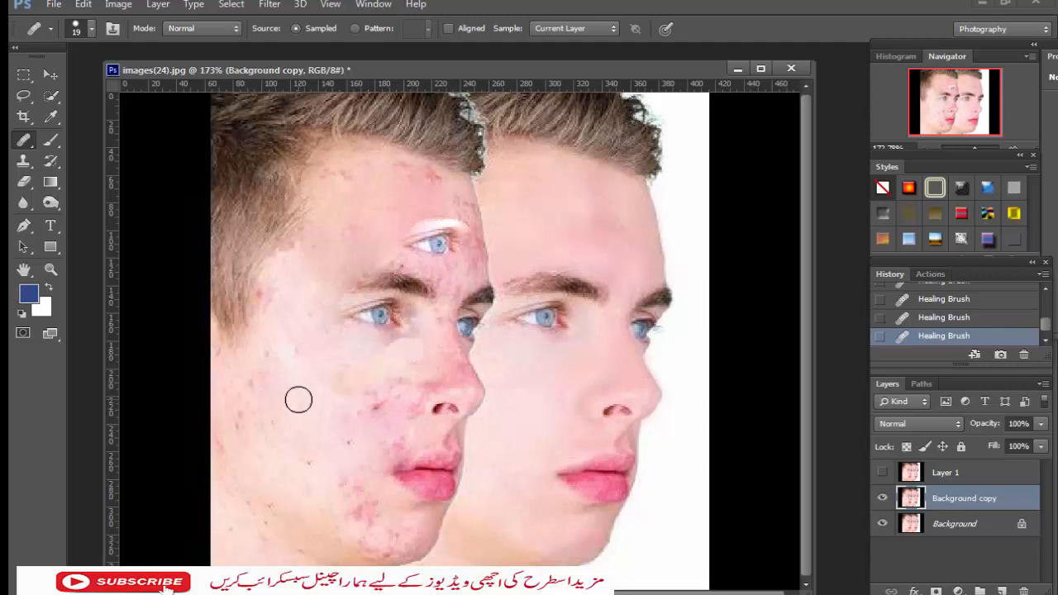
mouse_move(387, 398)
left_mouse_down()
mouse_move(357, 438)
mouse_move(312, 435)
left_mouse_up()
left_click(385, 406)
left_click(406, 398)
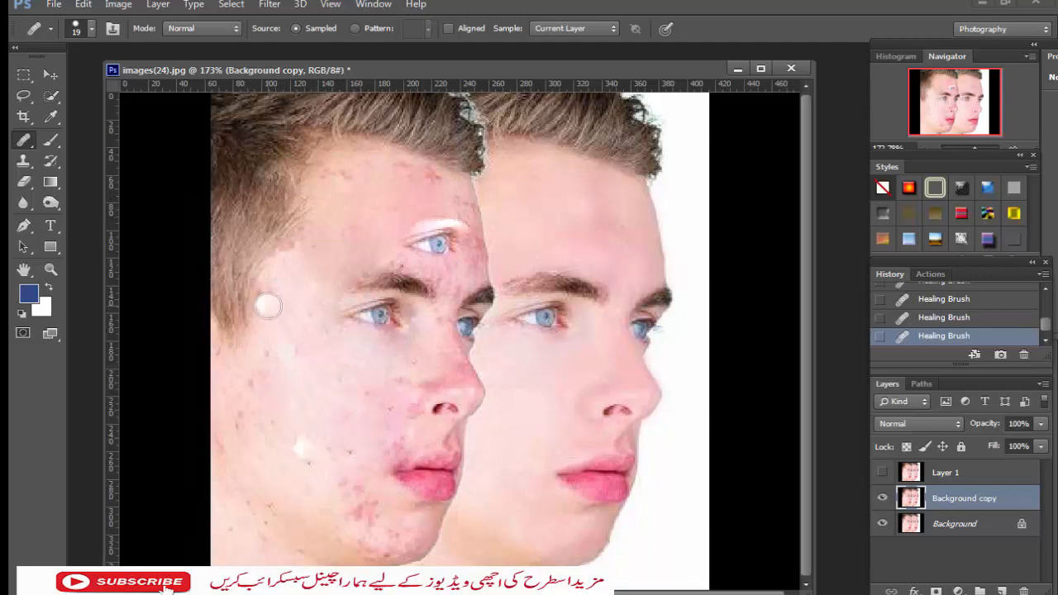
left_click(268, 306)
left_click(628, 594)
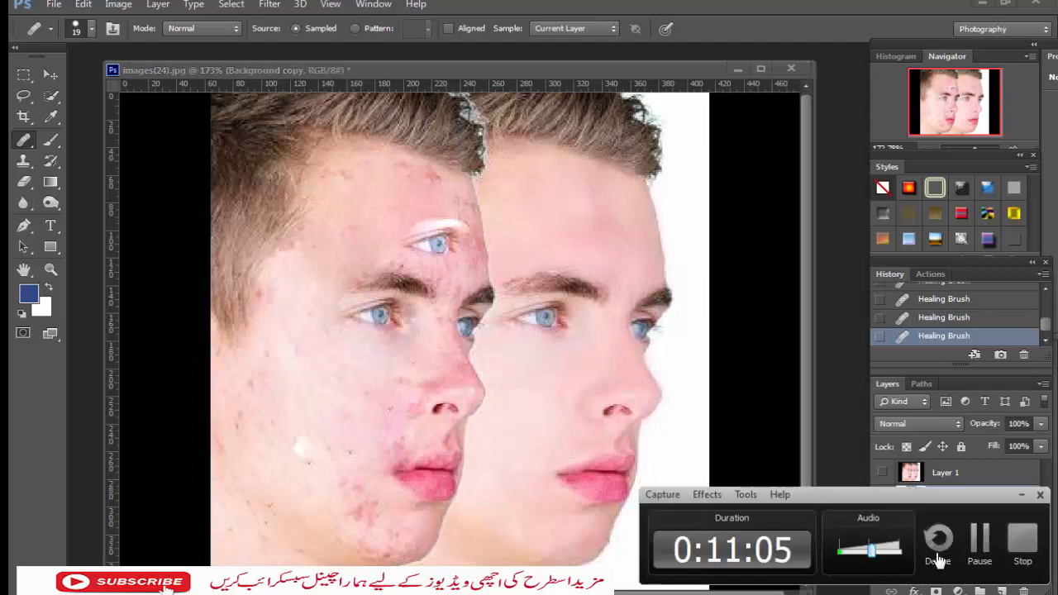
left_click(980, 558)
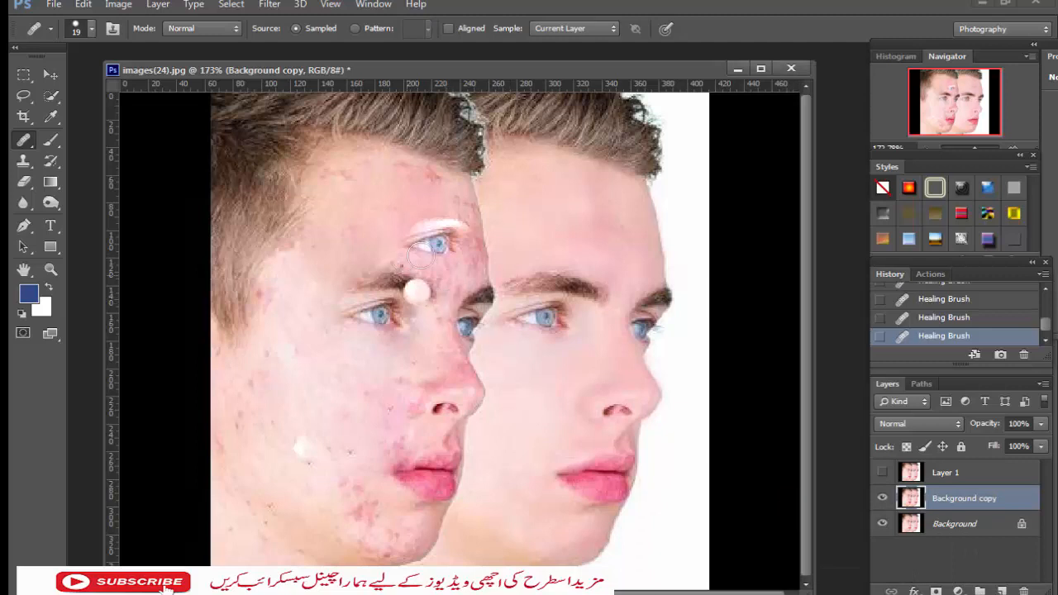
Revert images(24).jpg to its original snapshot in the history and duplicate the Background layer
right_click(23, 142)
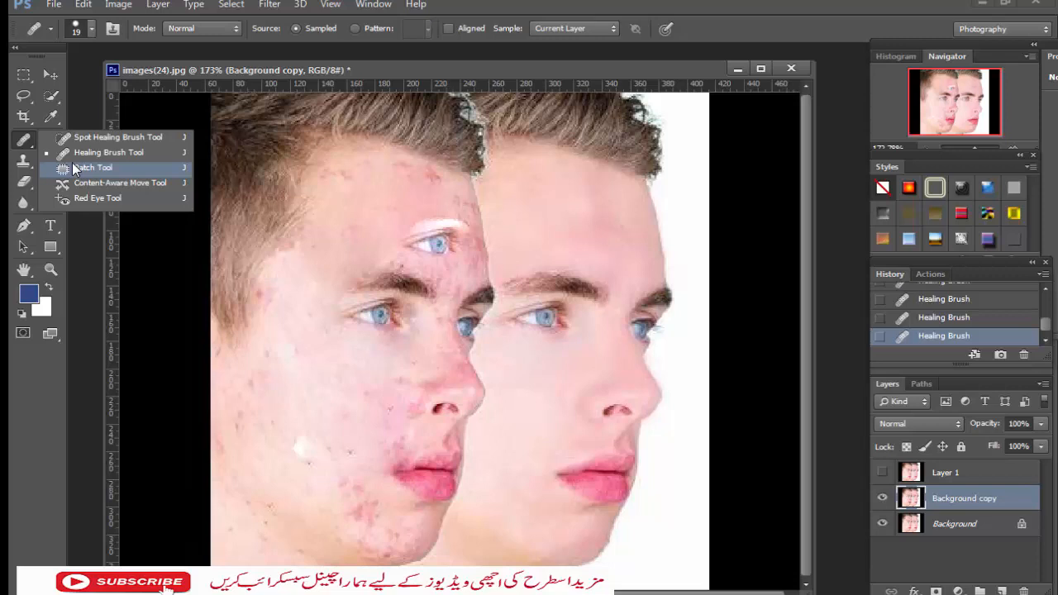
left_click(962, 307)
scroll(962, 307, "up", 3)
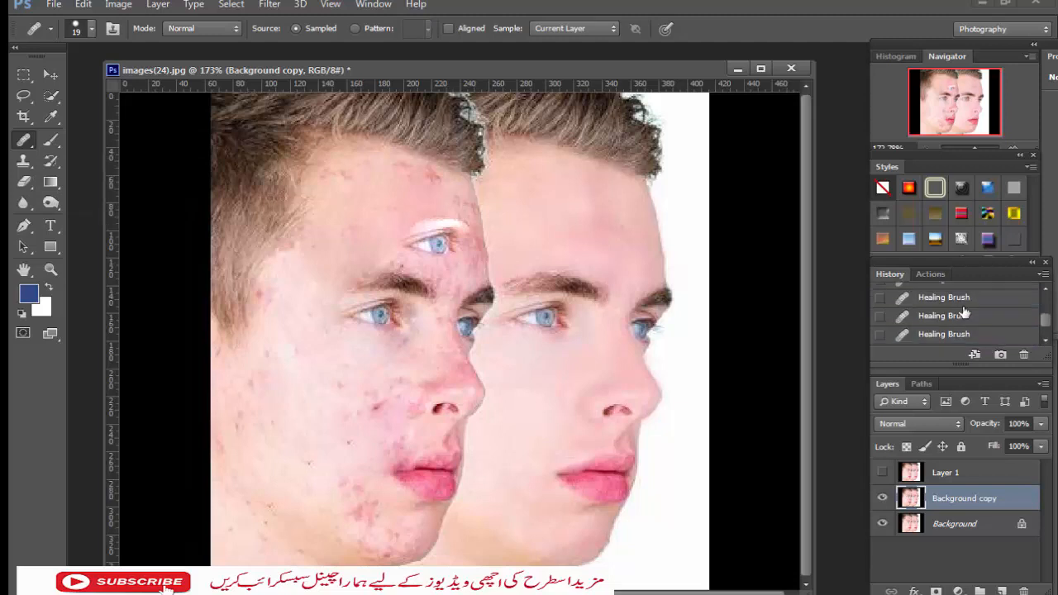
scroll(963, 308, "up", 3)
left_click(962, 306)
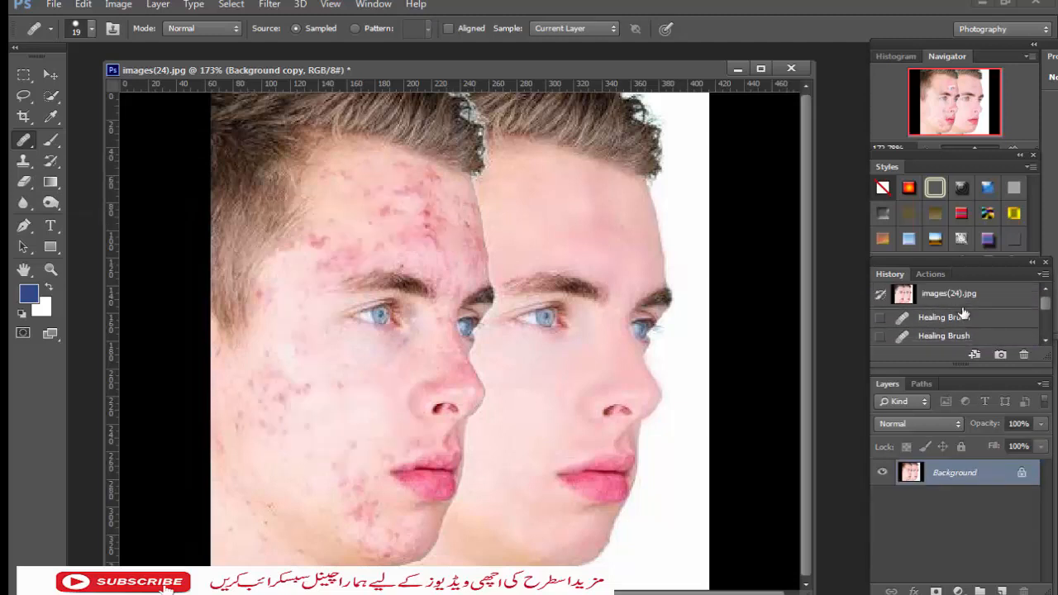
left_click_drag(997, 473, 1002, 591)
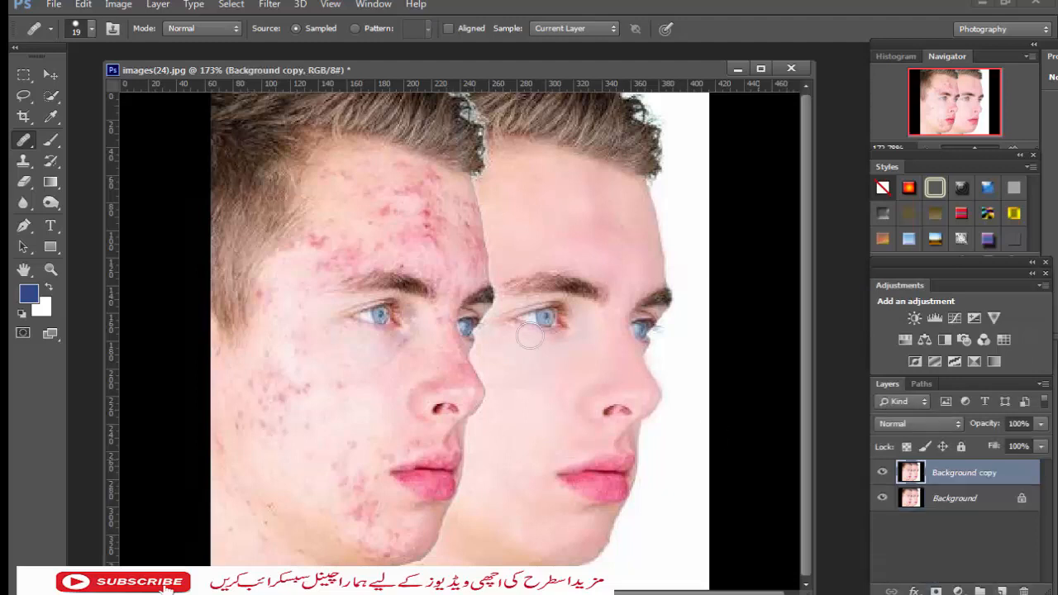
With the Patch Tool, outline the acne area on the cheek and patch it from the eye area
right_click(23, 140)
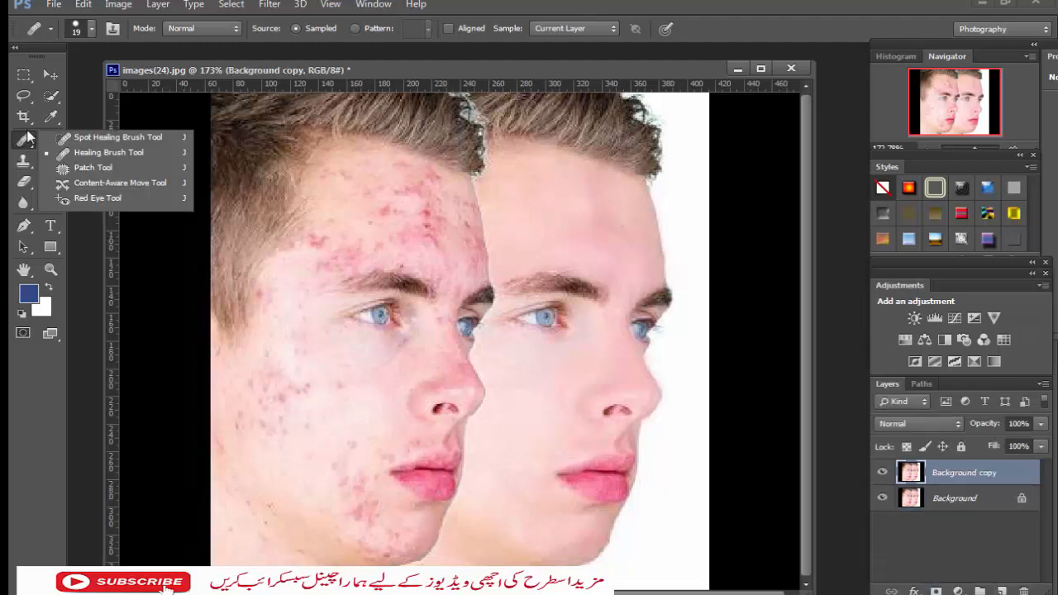
left_click(72, 168)
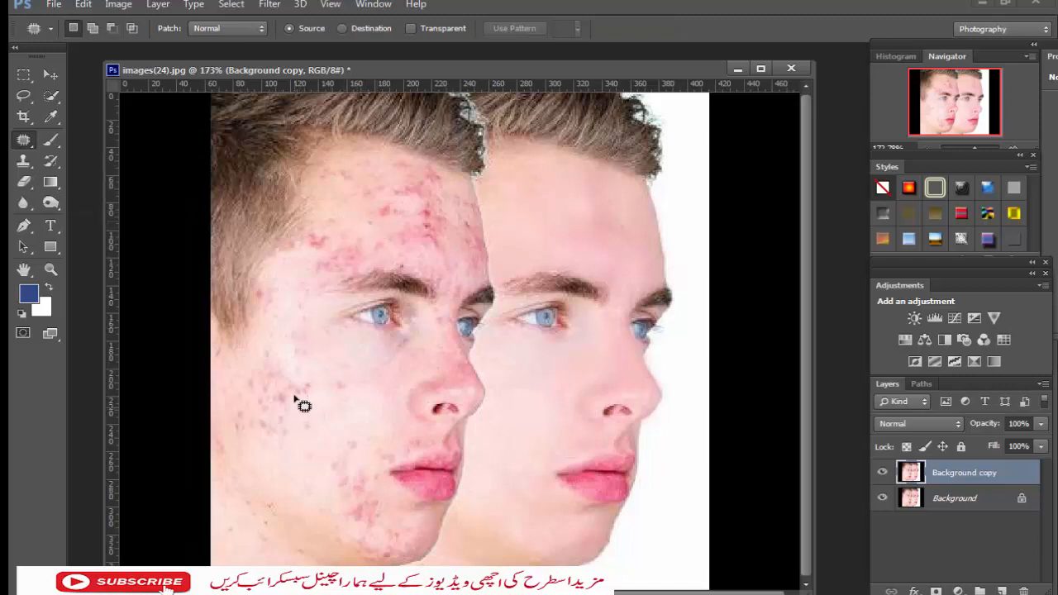
mouse_move(290, 383)
left_mouse_down()
mouse_move(332, 383)
mouse_move(399, 402)
mouse_move(368, 431)
mouse_move(270, 404)
mouse_move(281, 382)
mouse_move(320, 388)
mouse_move(376, 313)
left_mouse_up()
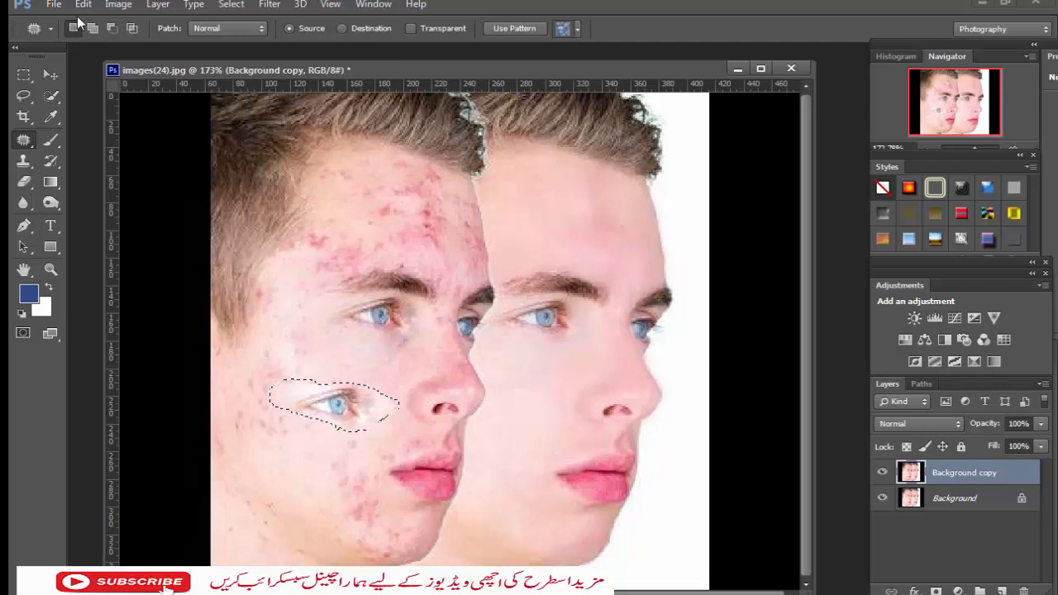
Open images(1) from the Zapya Photo folder in Documents, enlarge its window and zoom to 300%
left_click(54, 5)
left_click(83, 38)
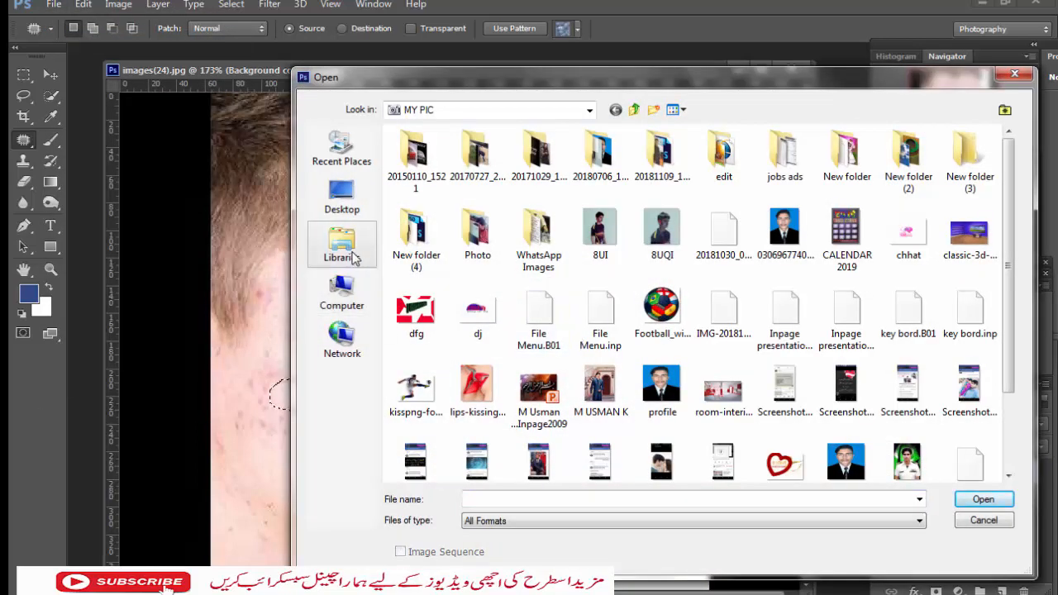
left_click(352, 256)
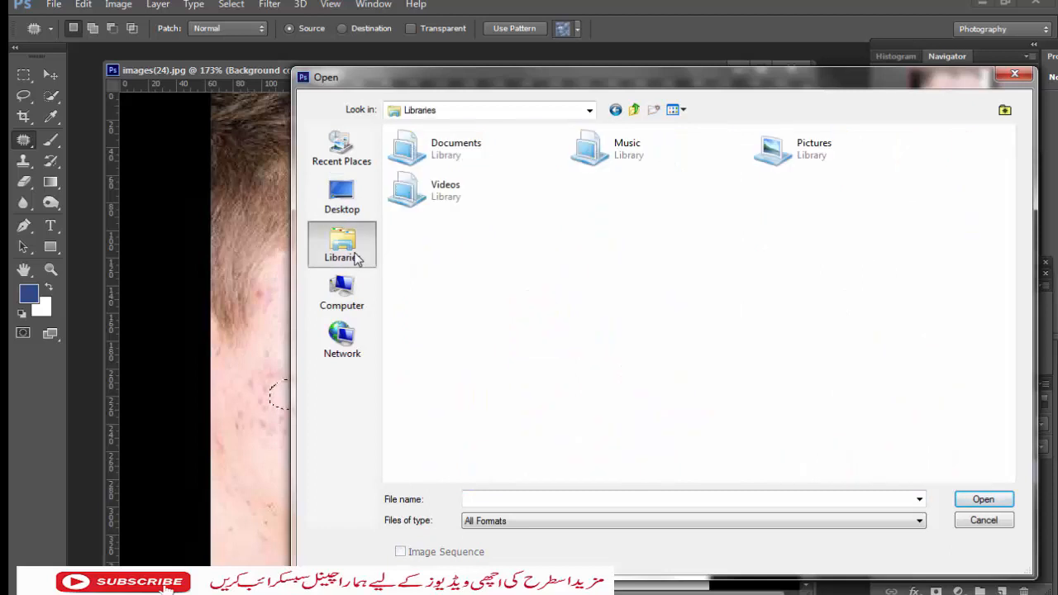
double_click(532, 154)
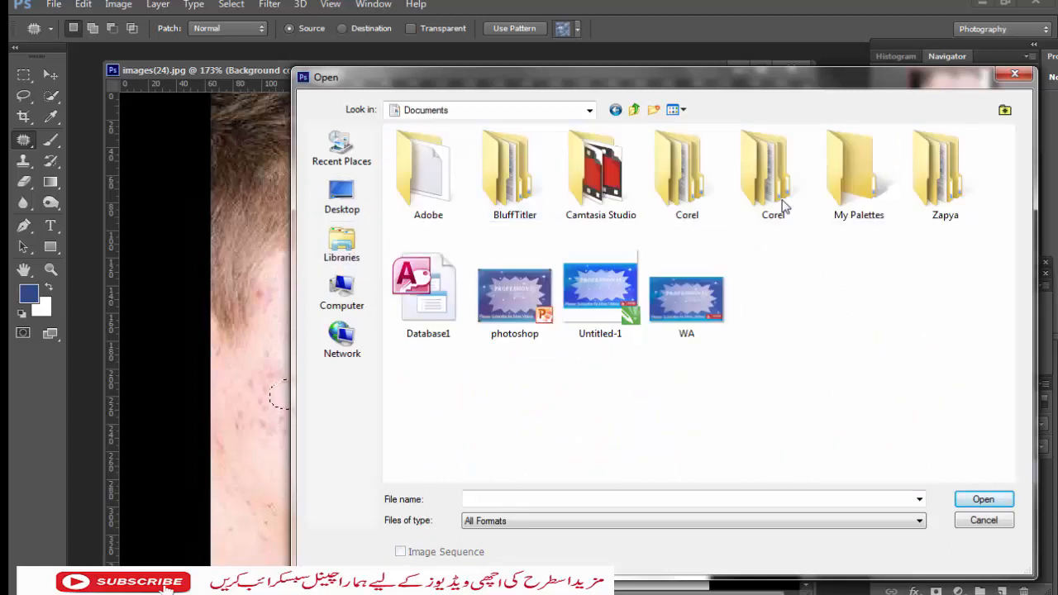
double_click(934, 202)
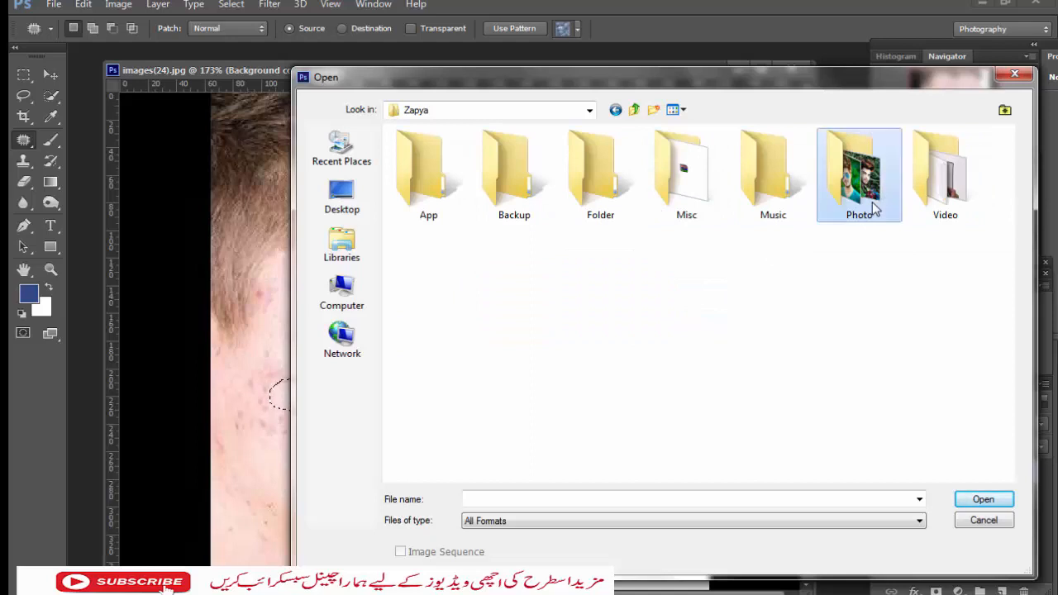
double_click(870, 208)
double_click(778, 211)
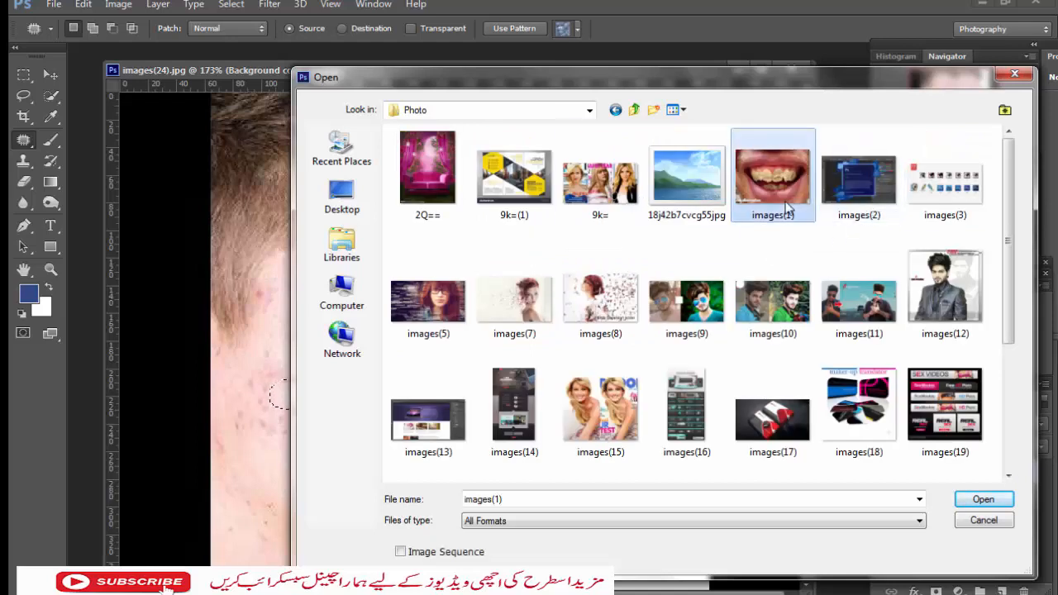
left_click_drag(312, 256, 670, 517)
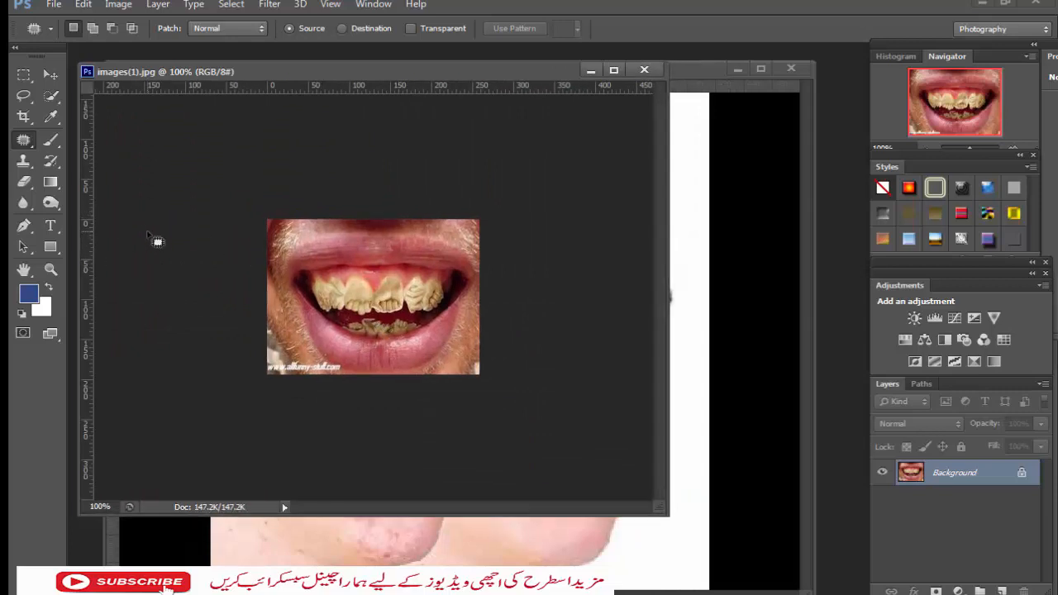
key("ctrl+plus")
key("ctrl+plus")
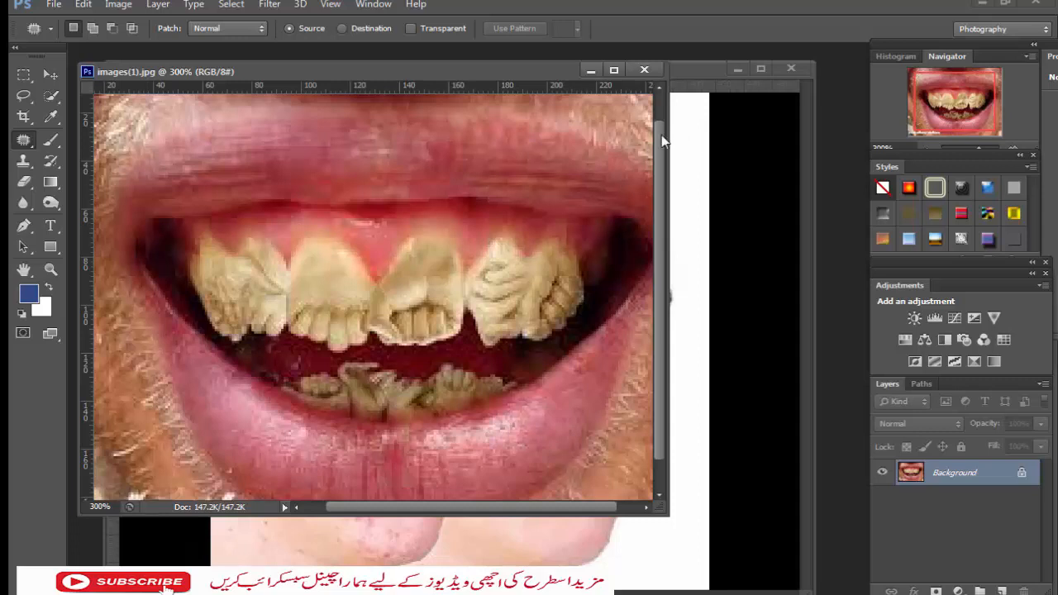
Look over the mouth and teeth in images(1).jpg and close the file
scroll(661, 135, "down", 3)
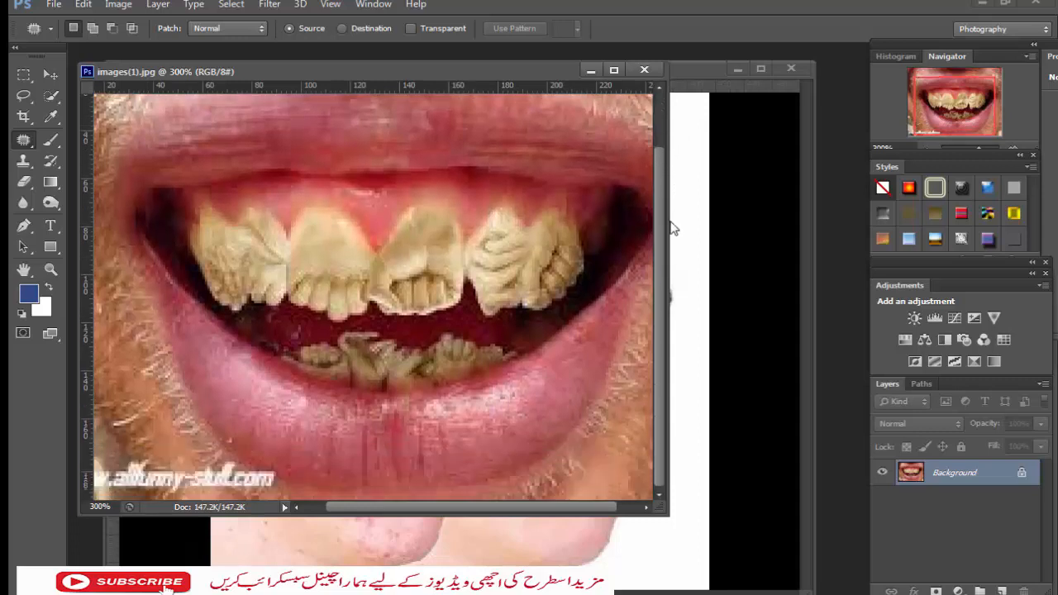
left_click_drag(658, 182, 657, 124)
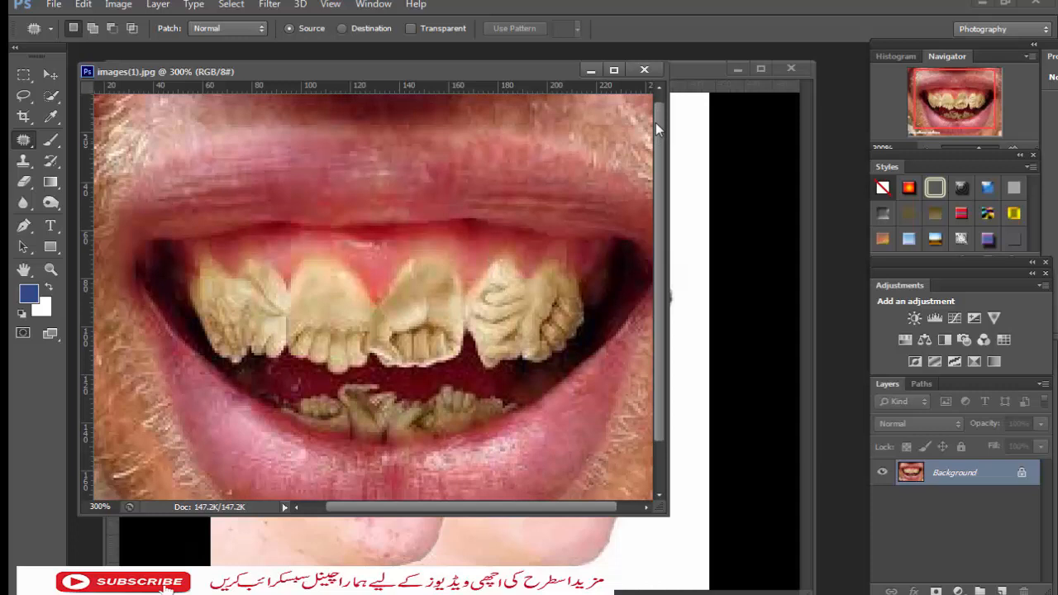
mouse_move(656, 122)
left_mouse_down()
mouse_move(656, 183)
mouse_move(665, 139)
left_mouse_up()
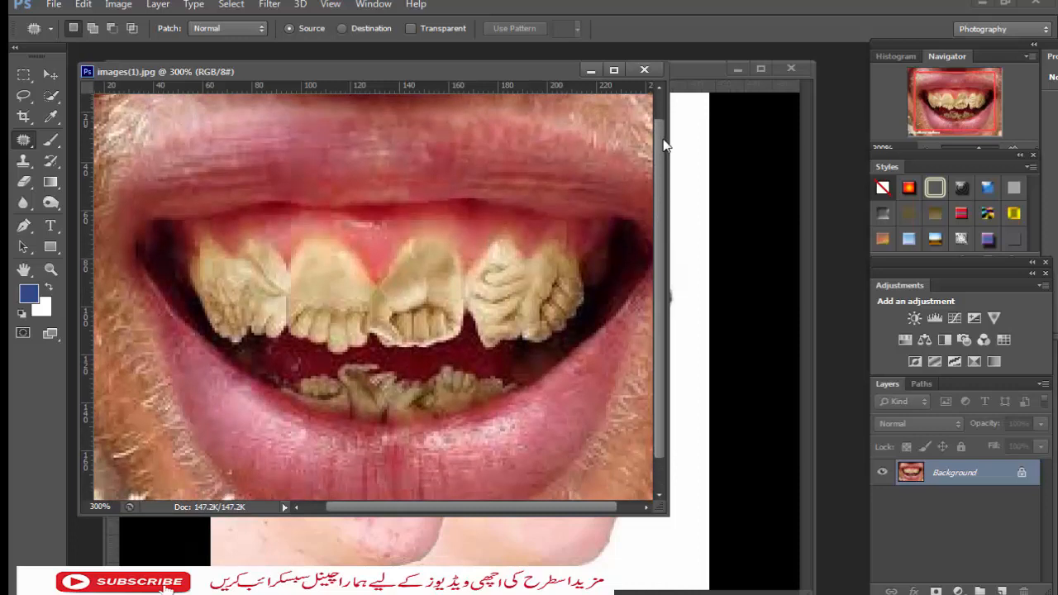
scroll(666, 144, "down", 2)
left_click_drag(677, 137, 686, 74)
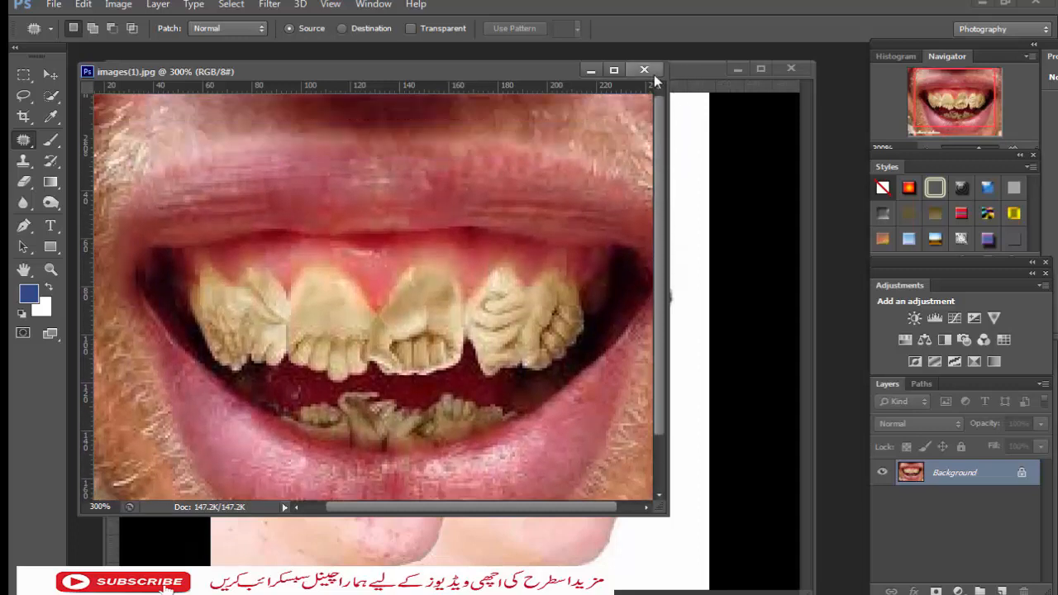
left_click(652, 72)
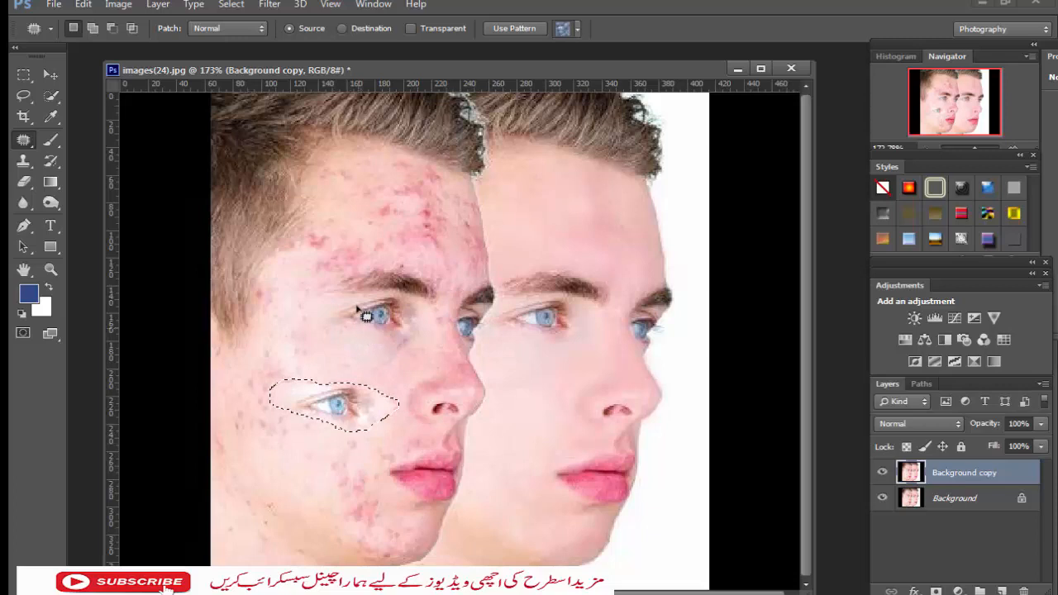
With the Patch Tool, outline an area on the clear-skinned face's forehead and patch it from the eye below
mouse_move(534, 197)
left_mouse_down()
mouse_move(620, 230)
mouse_move(570, 245)
mouse_move(514, 216)
mouse_move(552, 198)
mouse_move(538, 197)
left_mouse_up()
left_click_drag(565, 232, 550, 319)
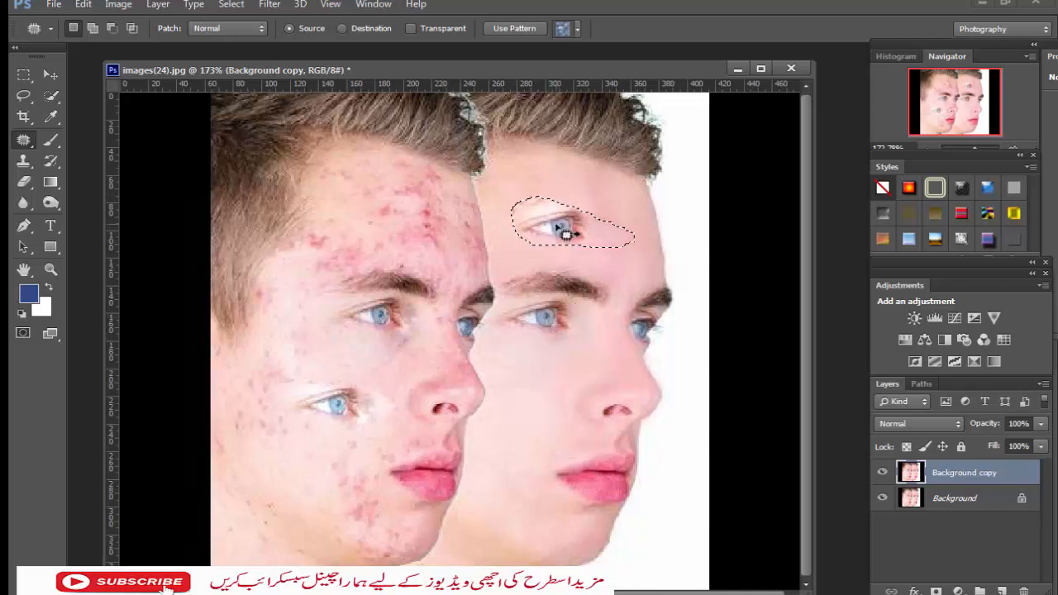
Patch the clear-skinned face's eye and the acne face's lips with cheek skin, clearing the selection after each patch
mouse_move(515, 318)
left_mouse_down()
mouse_move(557, 290)
mouse_move(599, 312)
mouse_move(576, 340)
mouse_move(526, 336)
mouse_move(509, 333)
mouse_move(514, 305)
mouse_move(494, 416)
left_mouse_up()
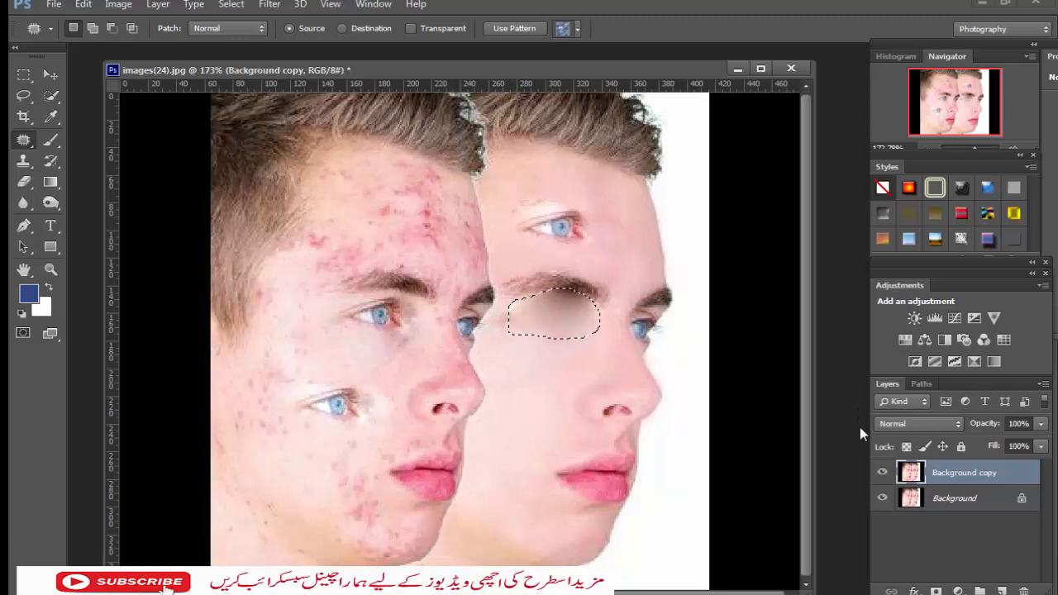
key("ctrl+d")
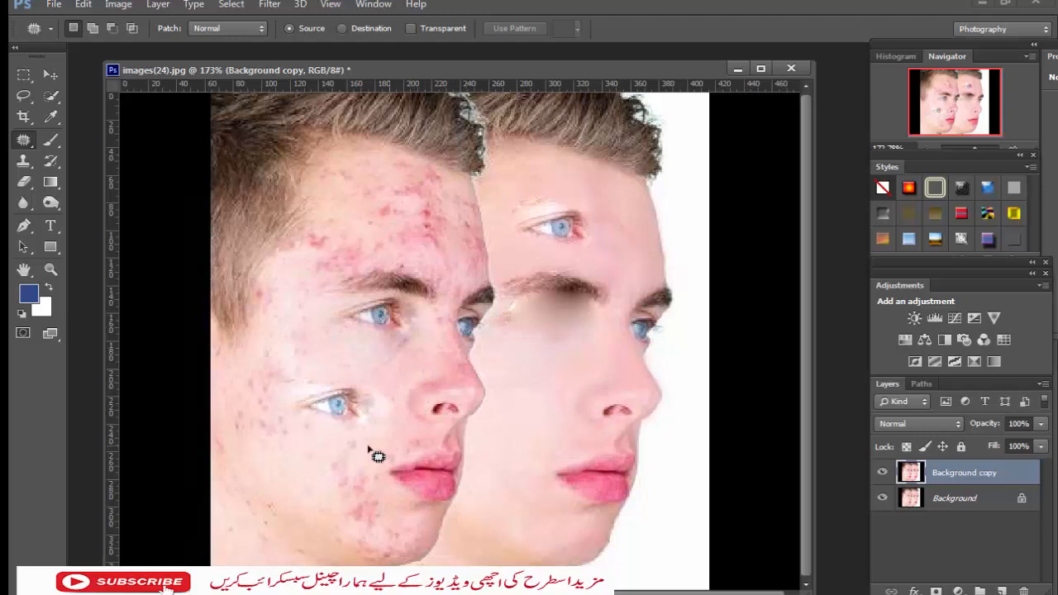
mouse_move(368, 448)
left_mouse_down()
mouse_move(460, 454)
mouse_move(463, 486)
mouse_move(448, 504)
mouse_move(415, 512)
mouse_move(369, 444)
mouse_move(482, 420)
mouse_move(525, 378)
left_mouse_up()
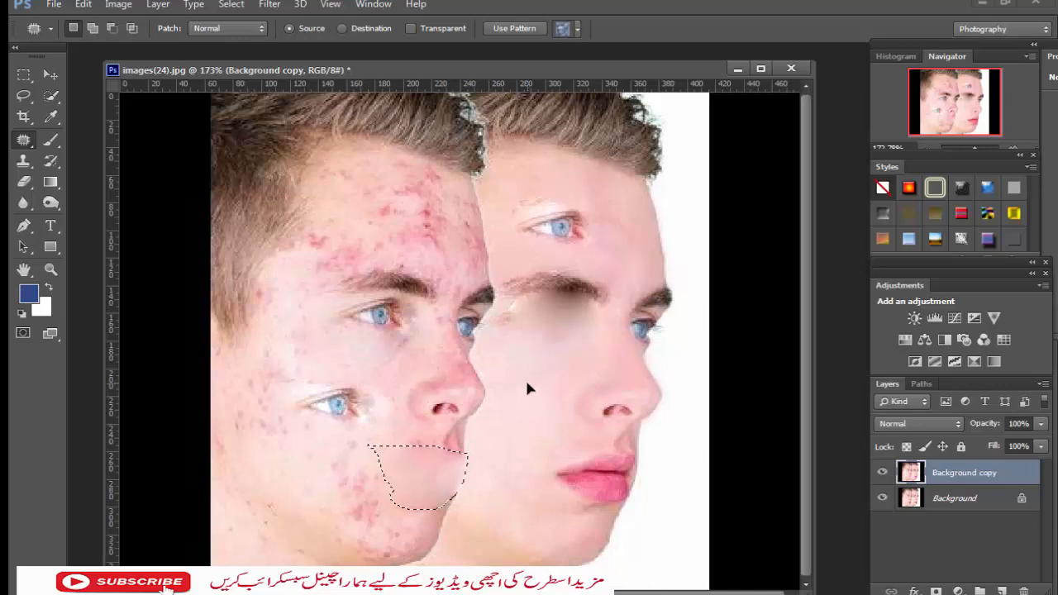
key("ctrl+d")
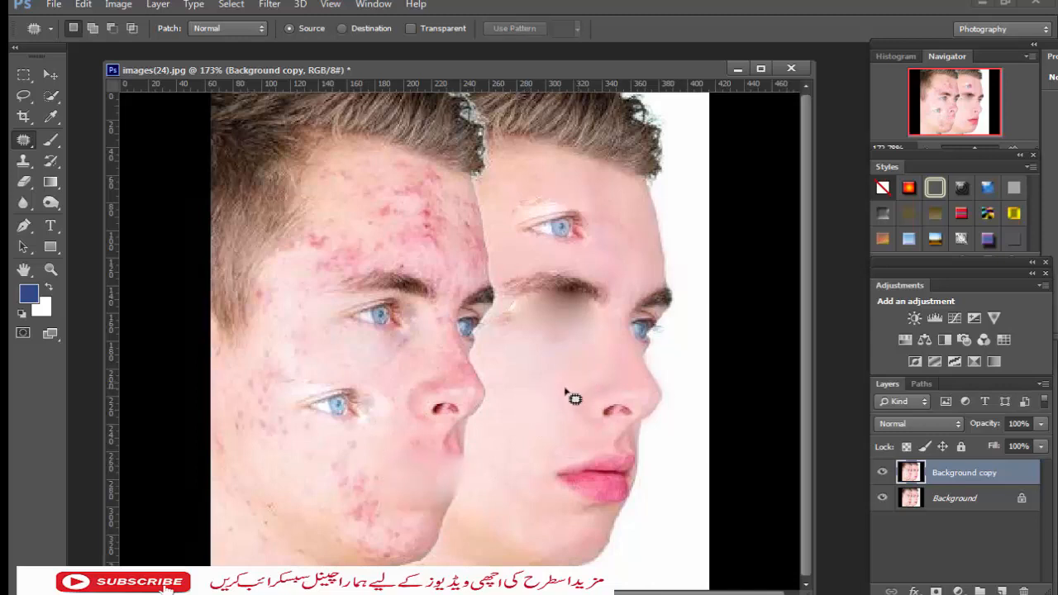
Step back in the history to the Patch Selection state before the forehead, eye and lip patches
left_click(928, 266)
left_click(936, 314)
scroll(936, 309, "up", 2)
left_click(936, 308)
scroll(936, 308, "up", 3)
left_click(936, 309)
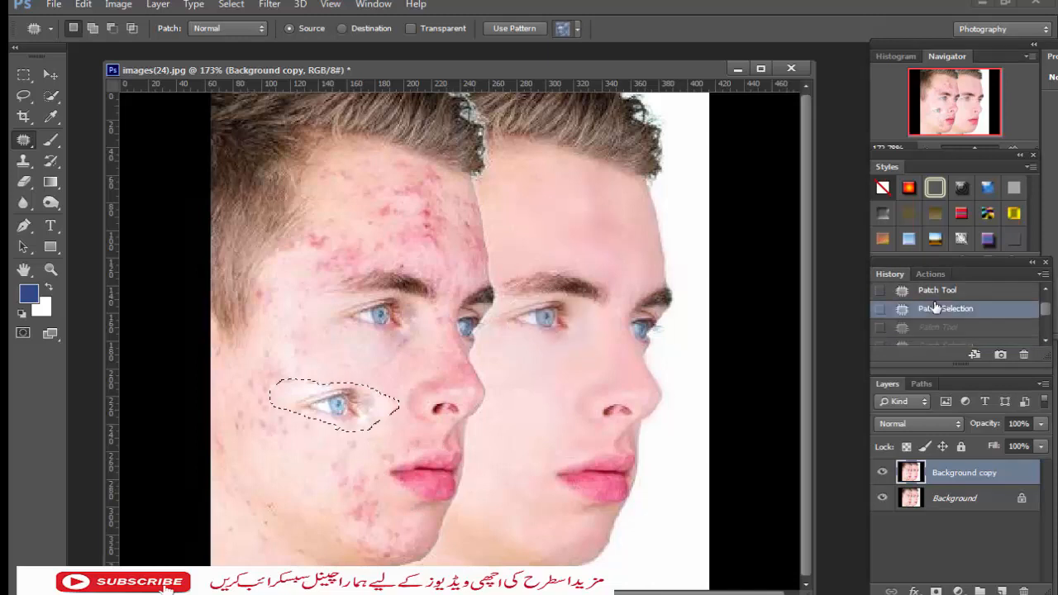
scroll(936, 307, "down", 1)
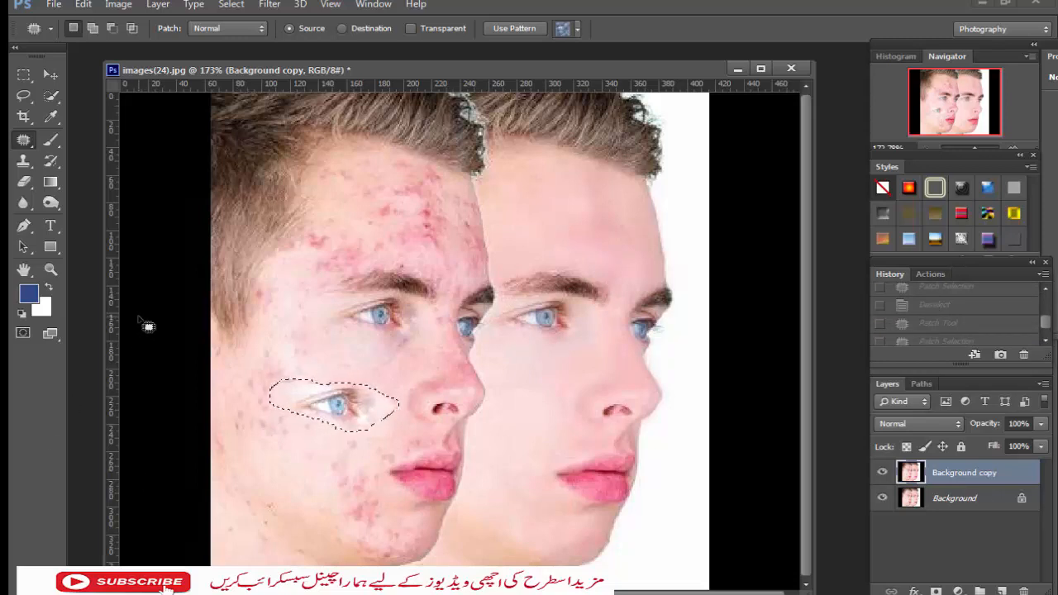
Start opening another file and look through the images in the Zapya Photo folder
left_click(55, 5)
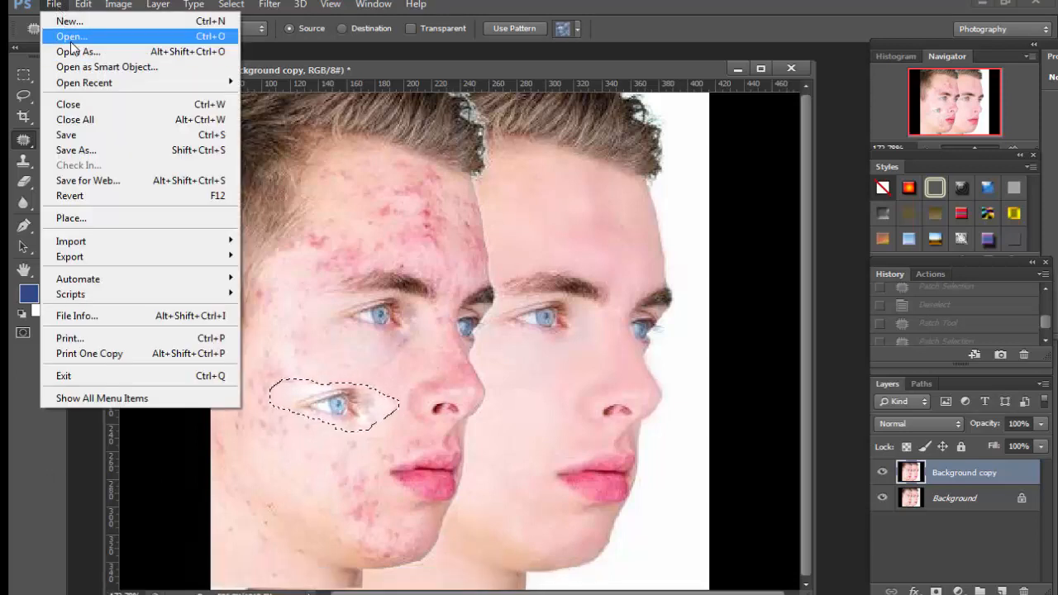
left_click(71, 39)
left_click(631, 291)
scroll(585, 319, "down", 3)
scroll(584, 321, "up", 3)
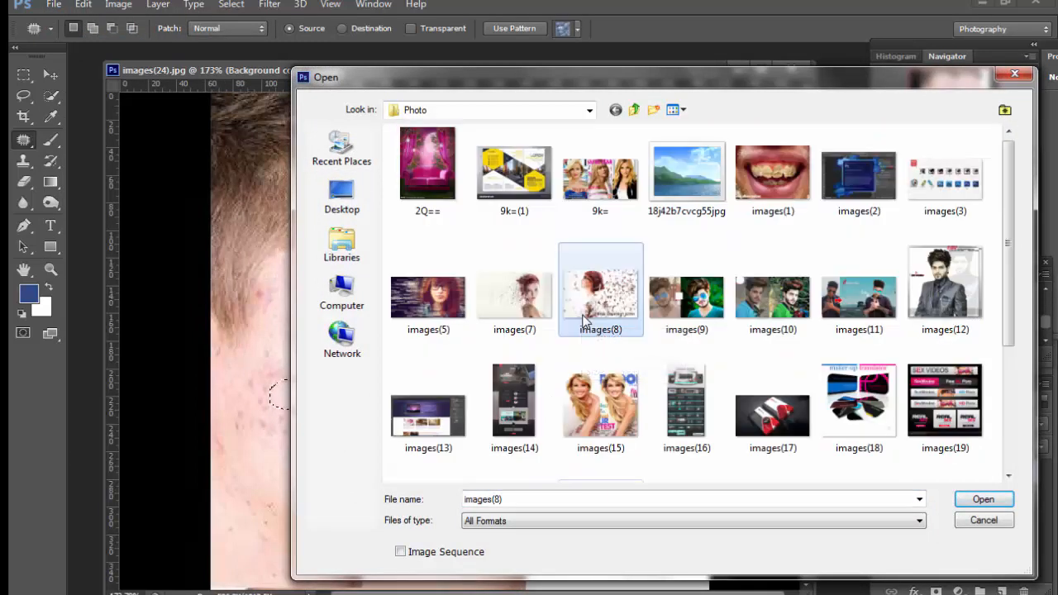
Look for a suitable image in the Sample Pictures folder of the Pictures library
left_click(634, 116)
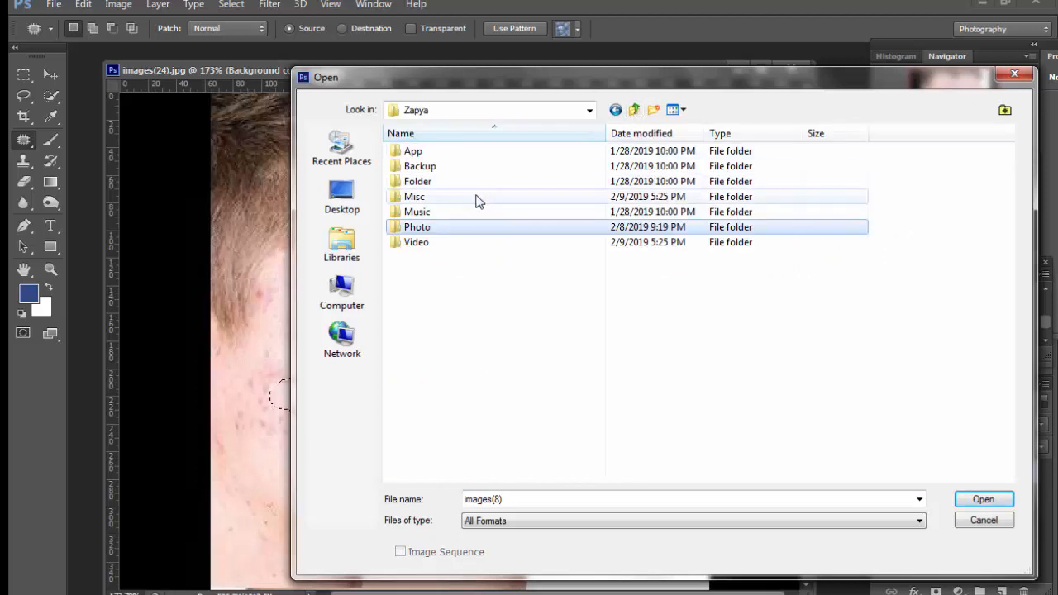
left_click(342, 244)
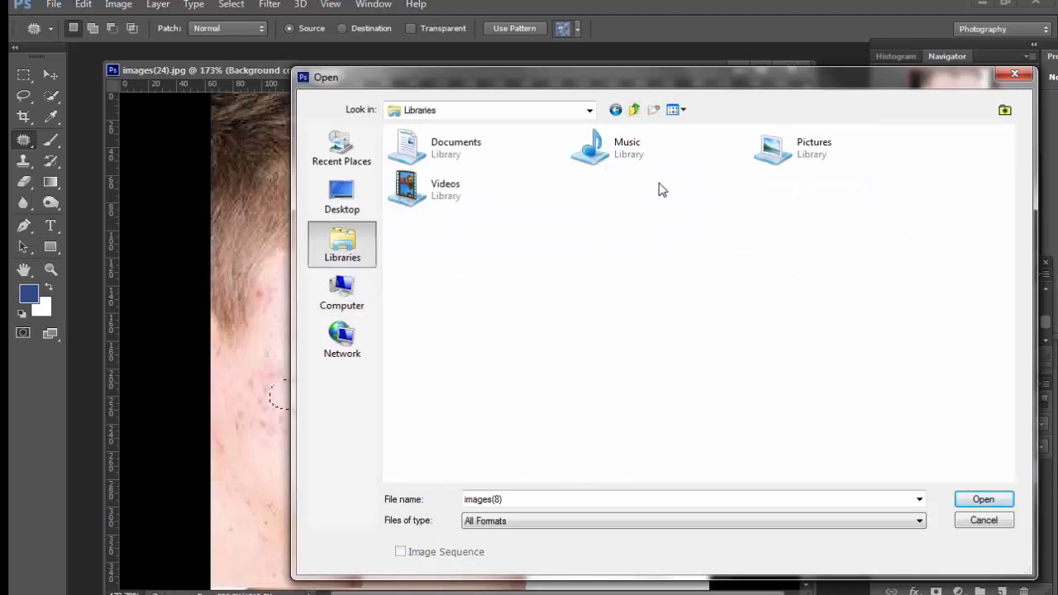
double_click(798, 146)
double_click(439, 190)
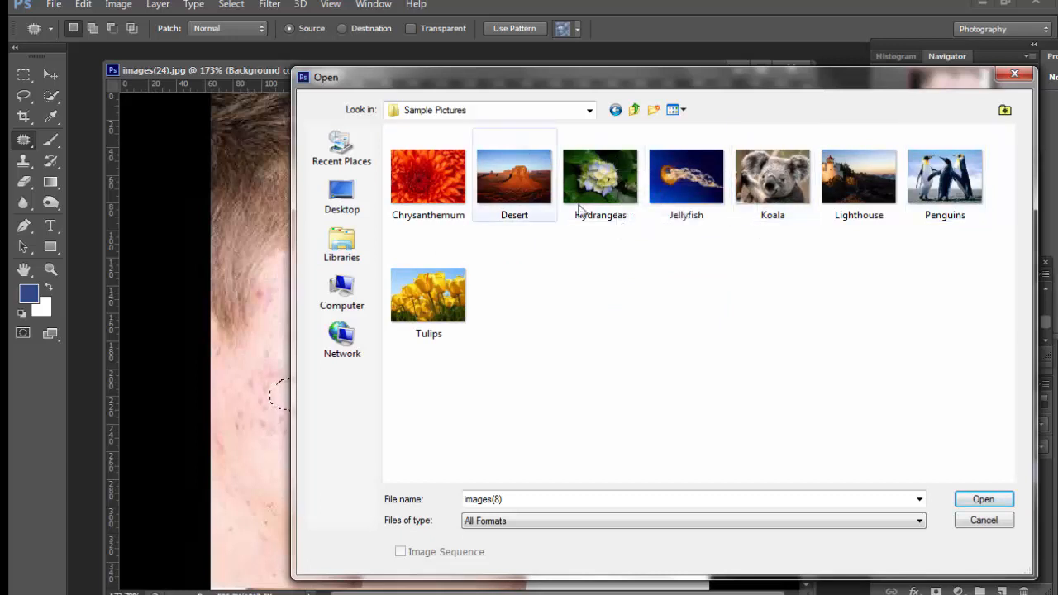
Browse to the 20150110_1521 folder inside MY PIC on Local Disk (E:)
left_click(367, 284)
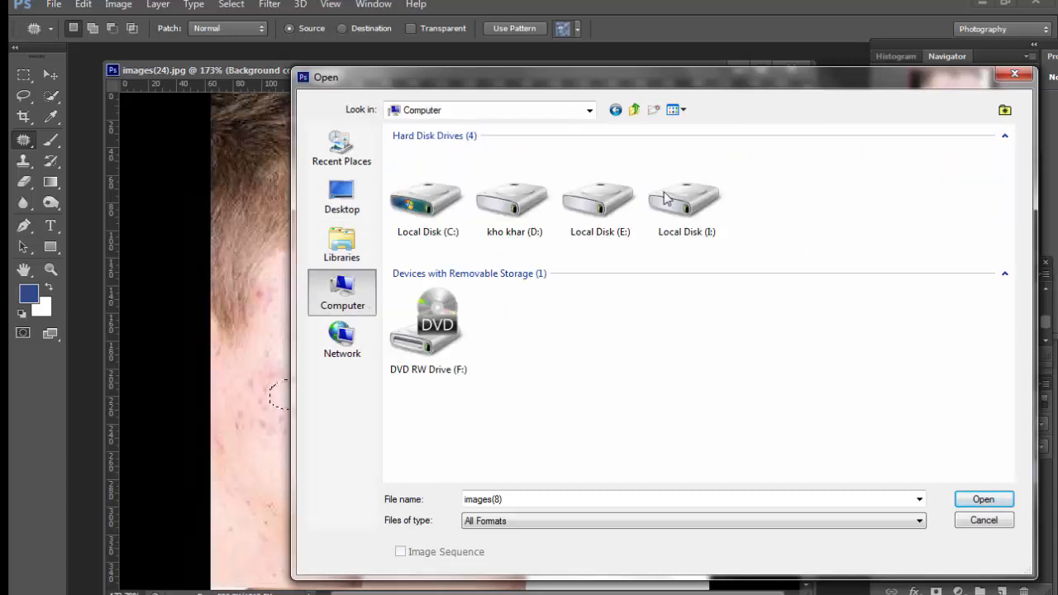
double_click(600, 222)
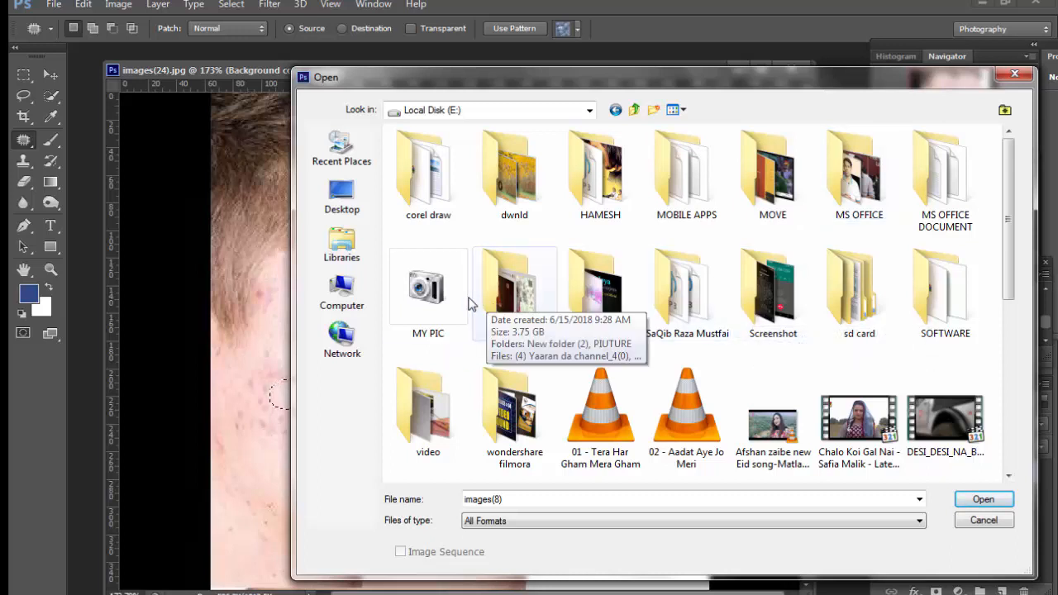
double_click(417, 300)
scroll(530, 306, "down", 2)
scroll(550, 335, "up", 2)
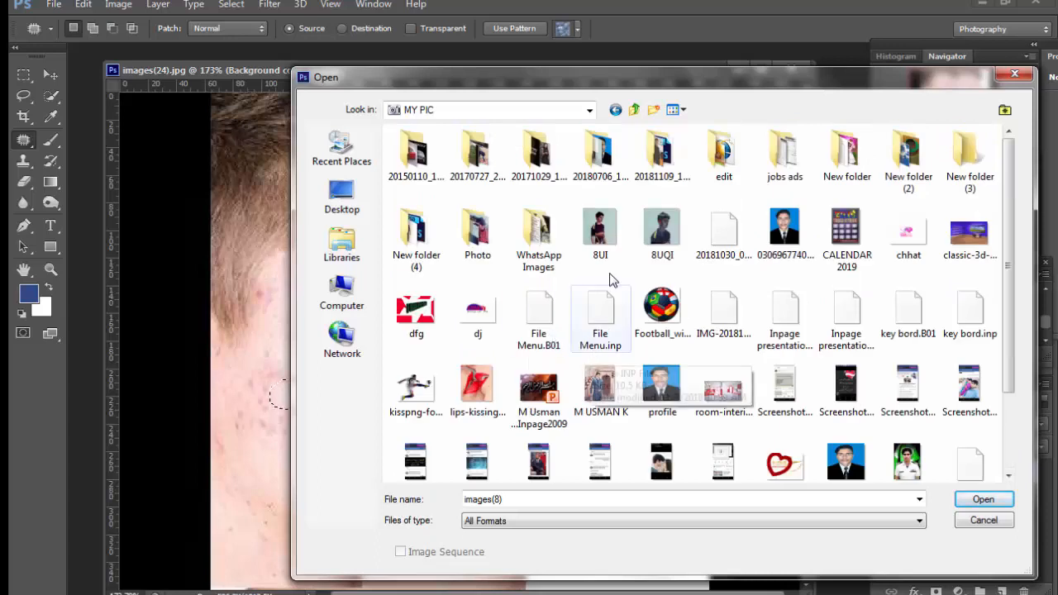
left_click(432, 178)
double_click(431, 178)
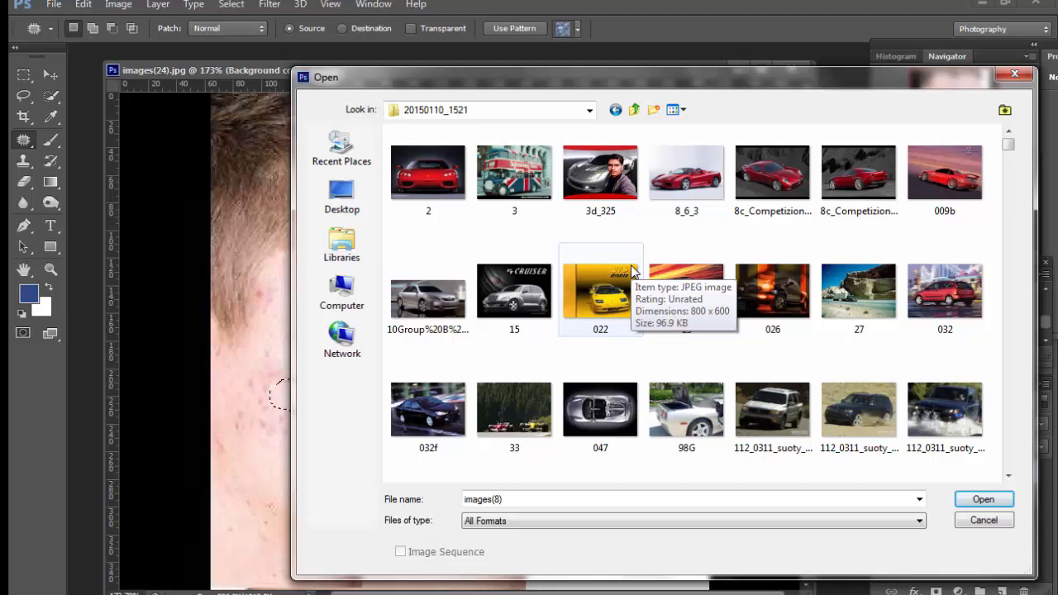
Find and open the 640 x 480 garden photo with the tall cypress tree in the 20150110_1521 folder
scroll(601, 335, "down", 1)
scroll(608, 352, "down", 2)
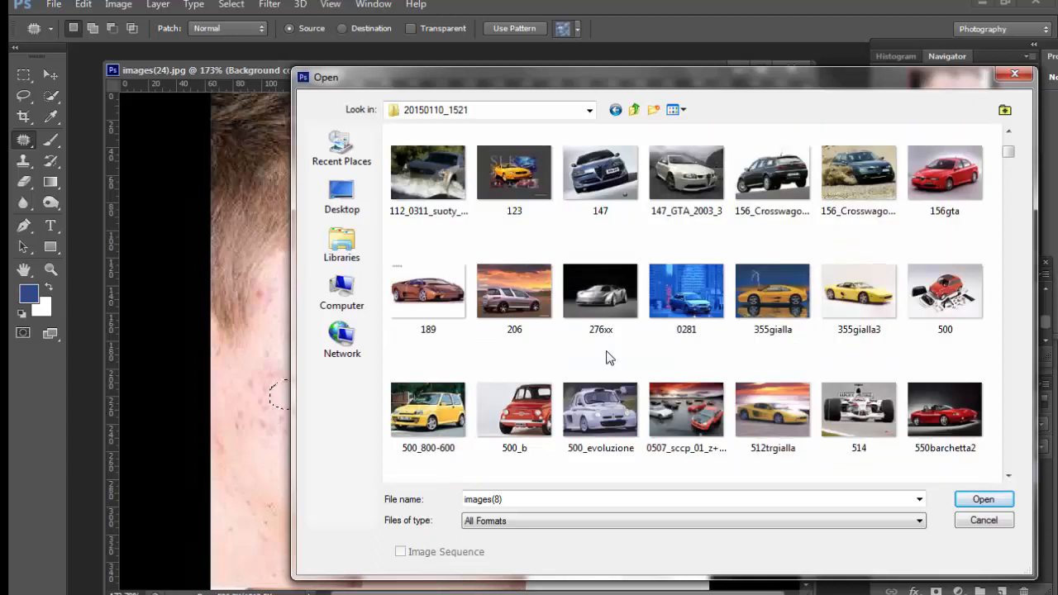
scroll(607, 358, "down", 3)
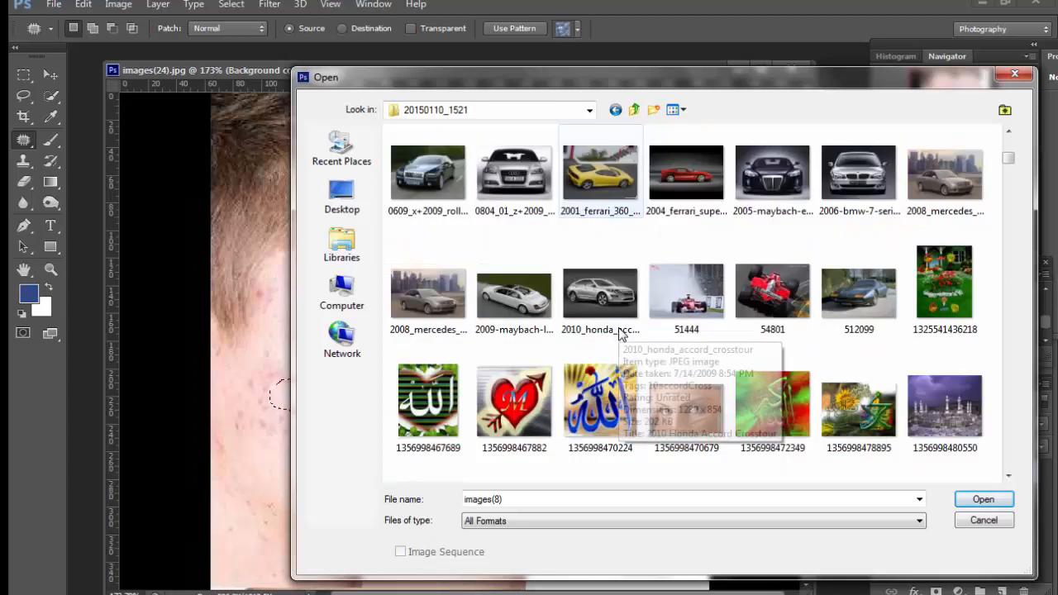
scroll(620, 333, "down", 3)
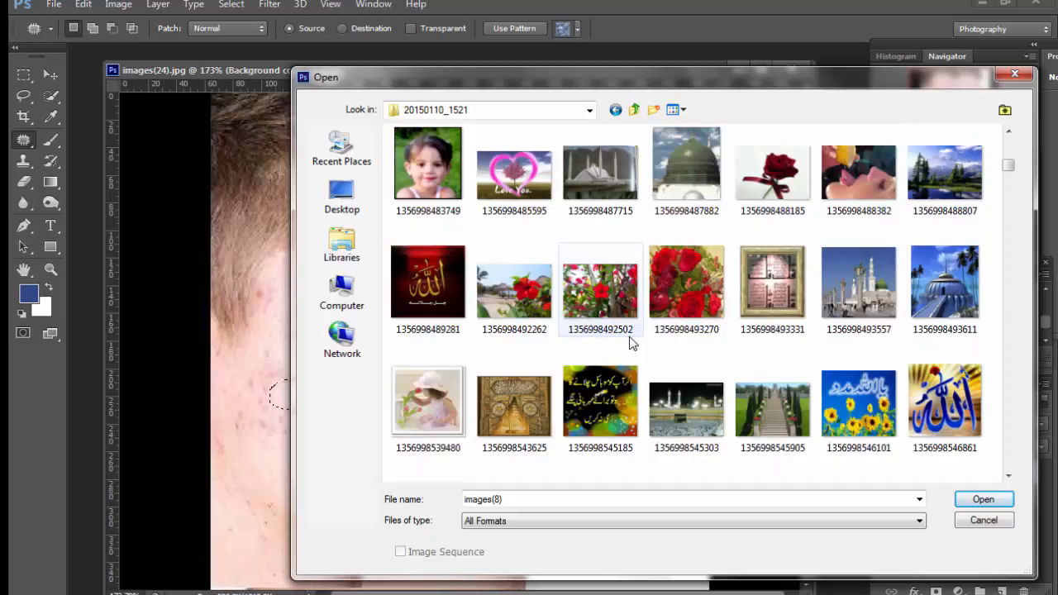
scroll(699, 357, "down", 5)
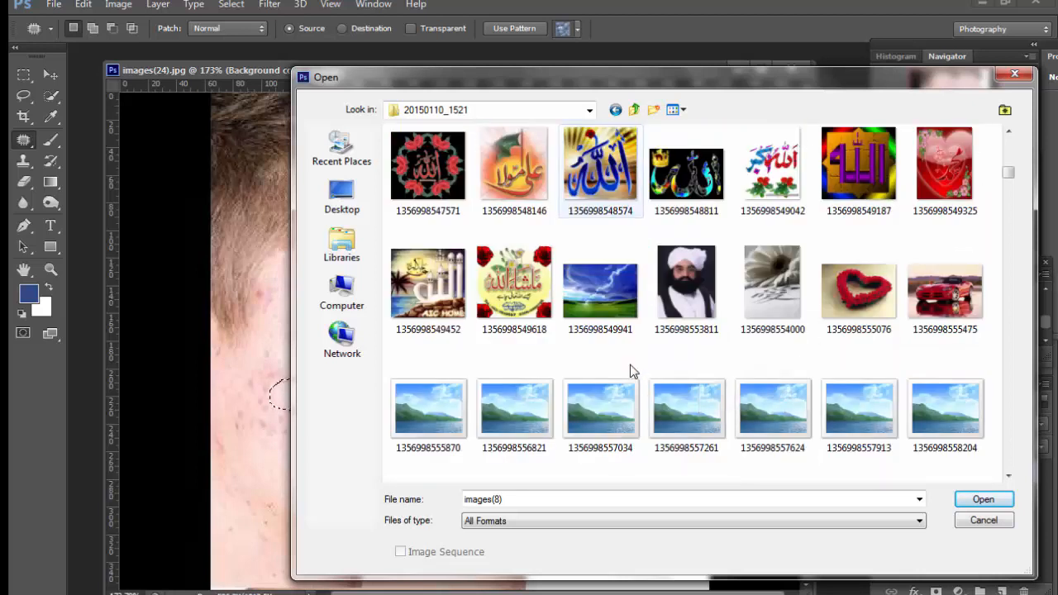
scroll(659, 354, "down", 2)
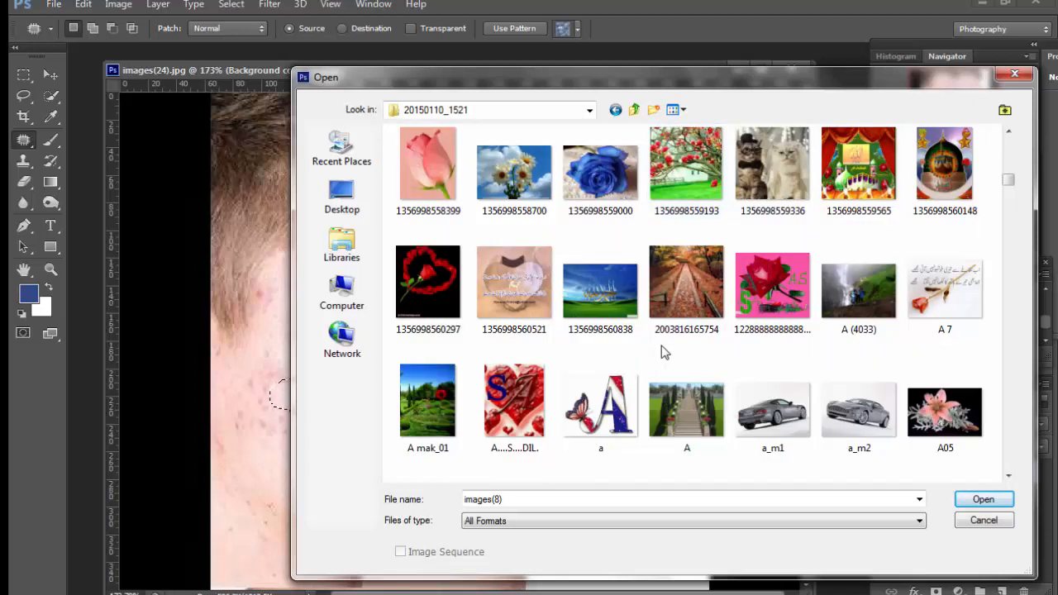
scroll(653, 351, "down", 2)
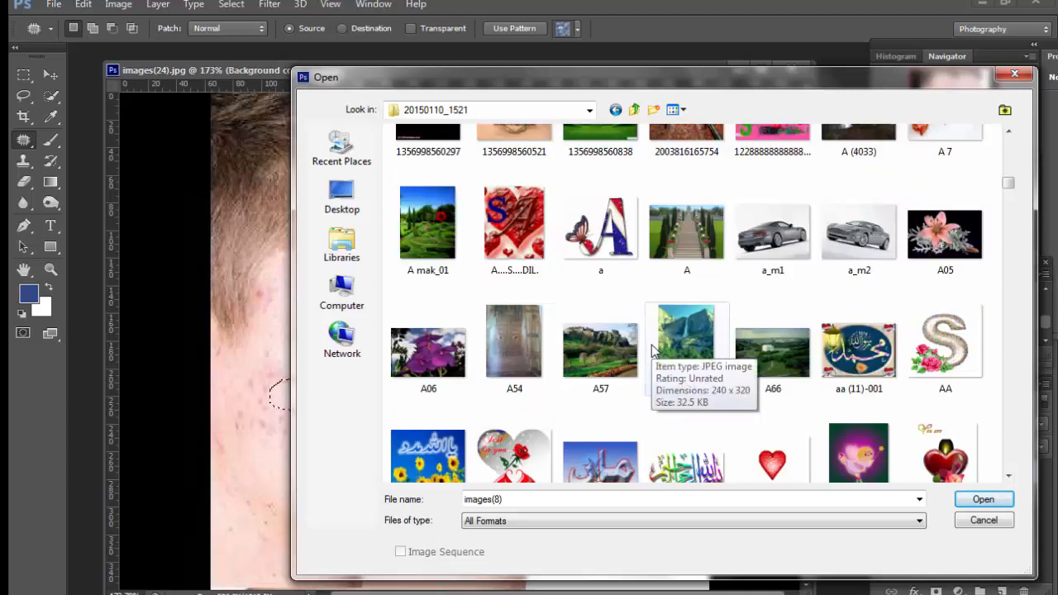
scroll(653, 291, "down", 2)
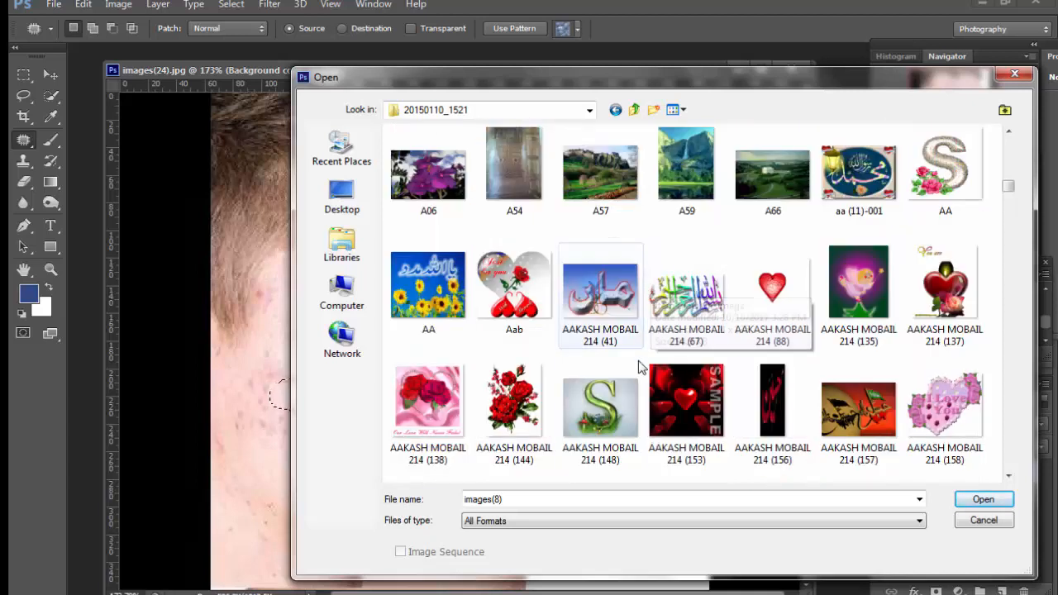
scroll(494, 411, "down", 8)
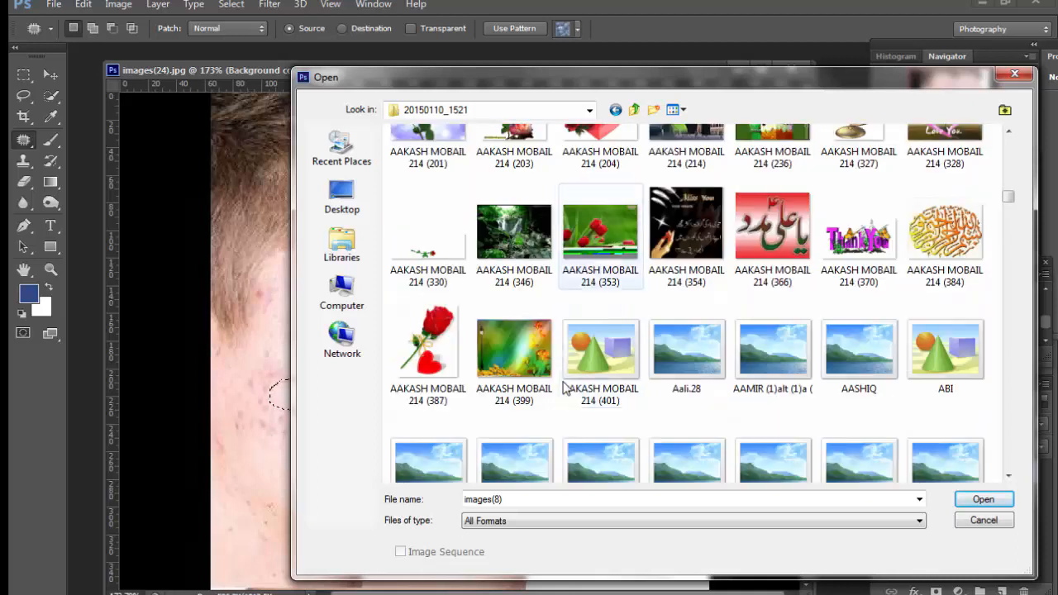
scroll(552, 368, "down", 5)
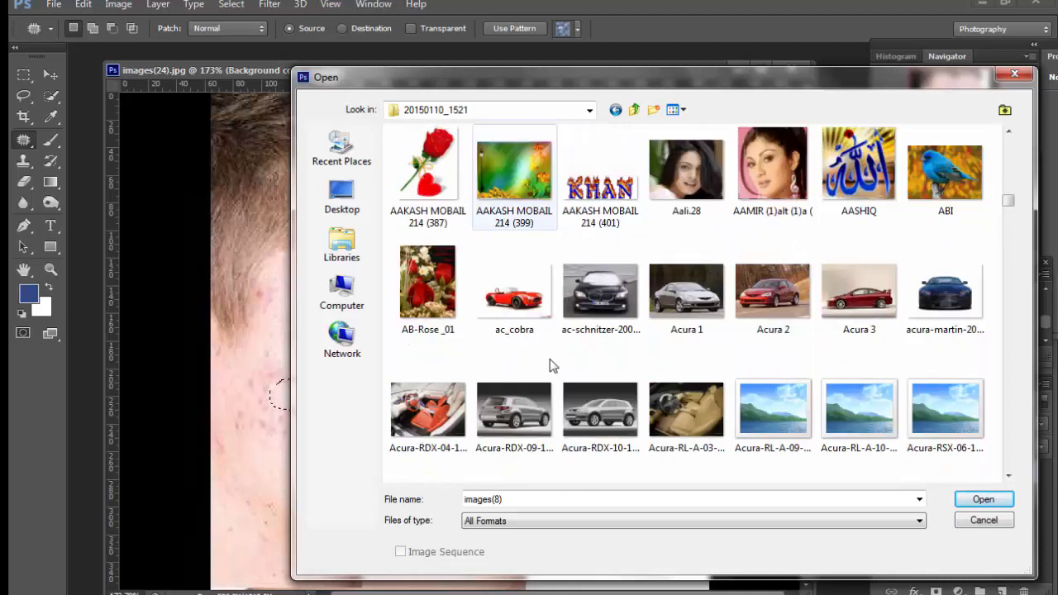
scroll(558, 373, "down", 6)
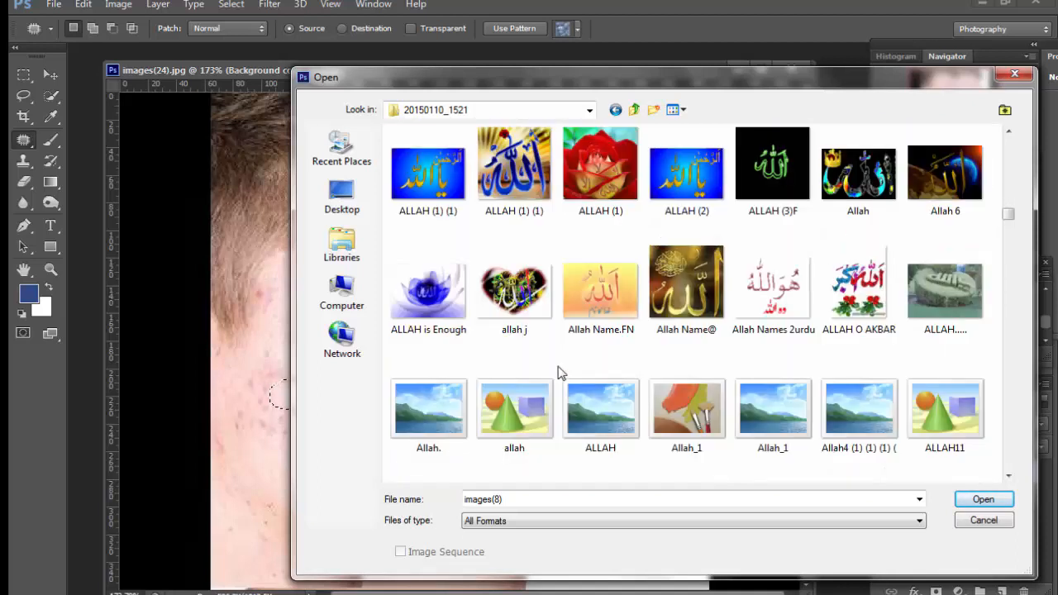
scroll(558, 373, "down", 6)
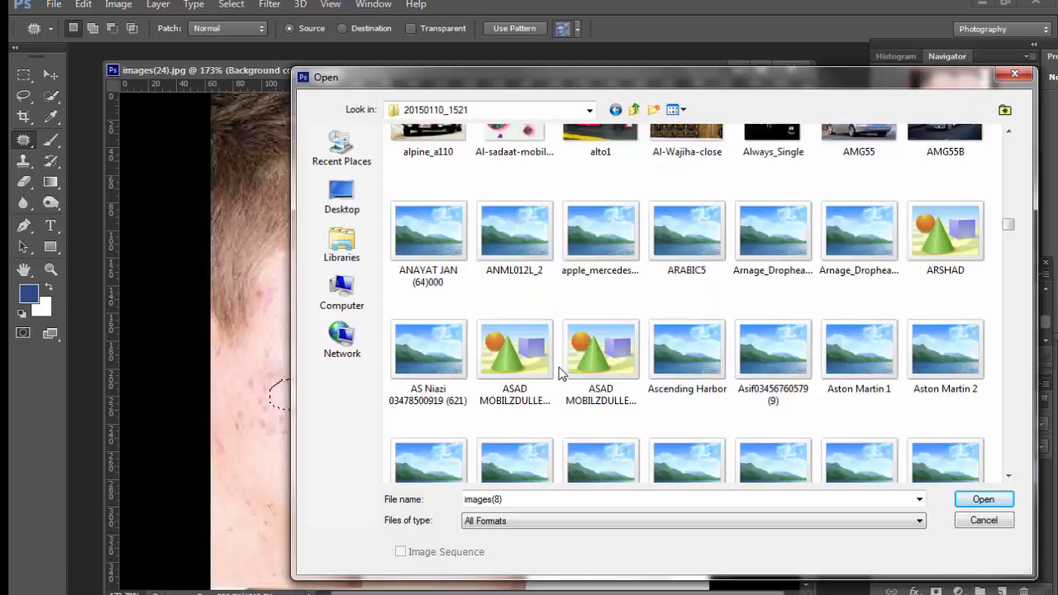
scroll(558, 373, "down", 10)
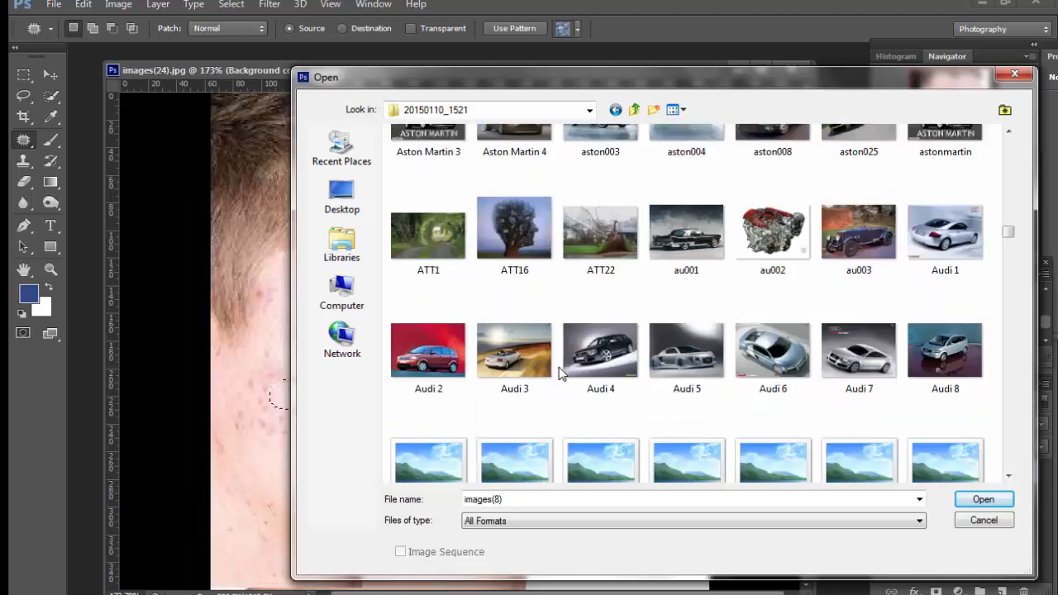
scroll(635, 370, "down", 3)
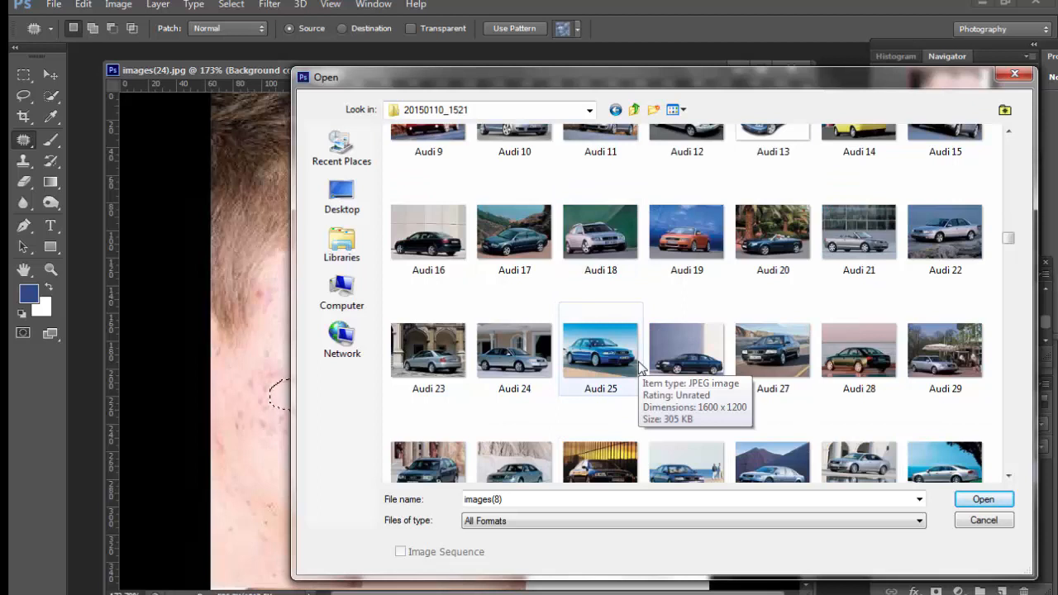
scroll(640, 368, "down", 10)
scroll(639, 368, "down", 2)
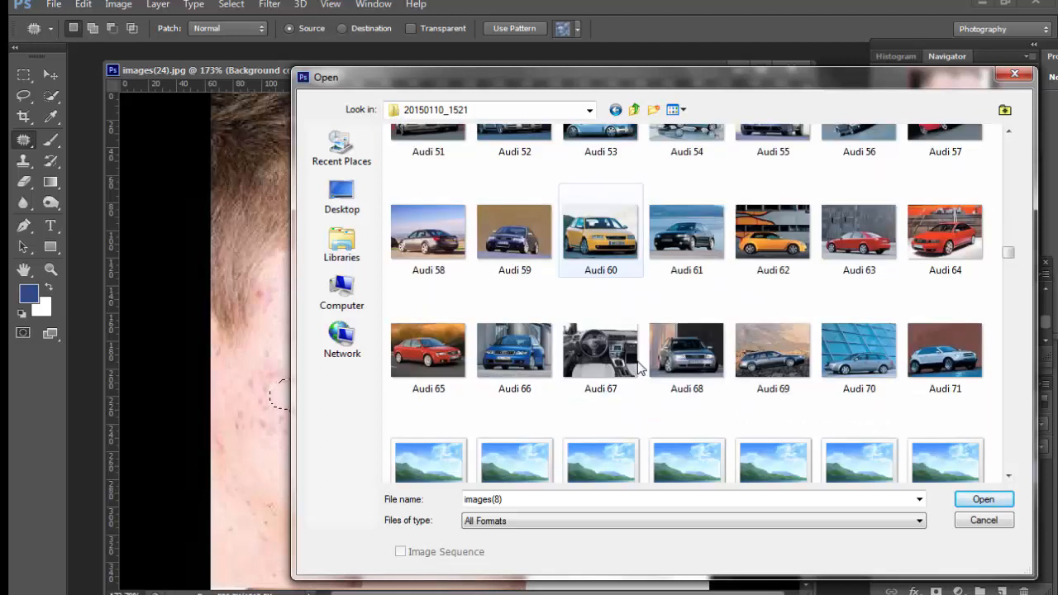
scroll(639, 368, "down", 3)
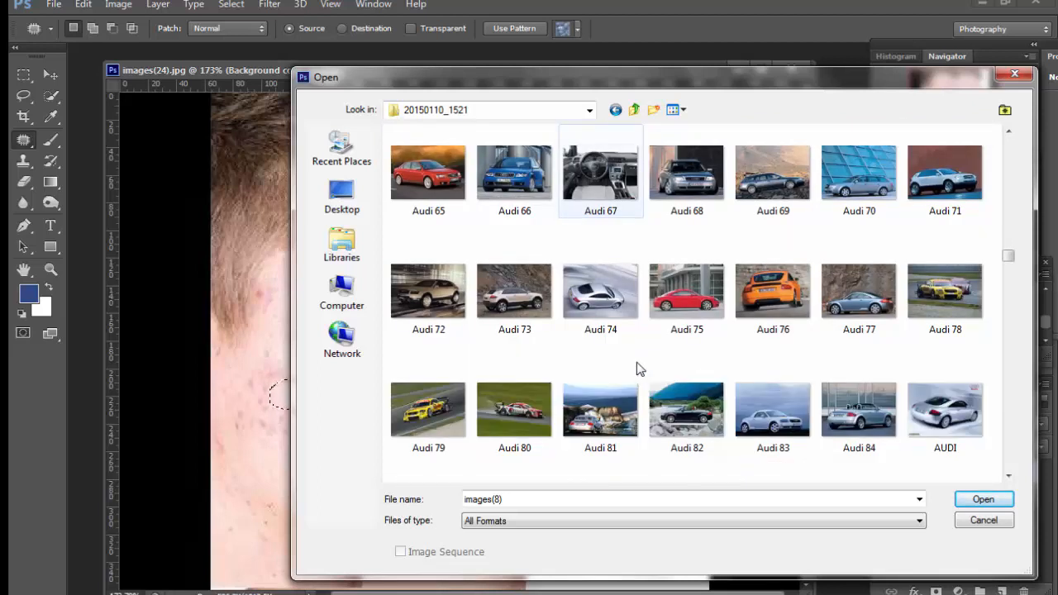
scroll(639, 369, "down", 6)
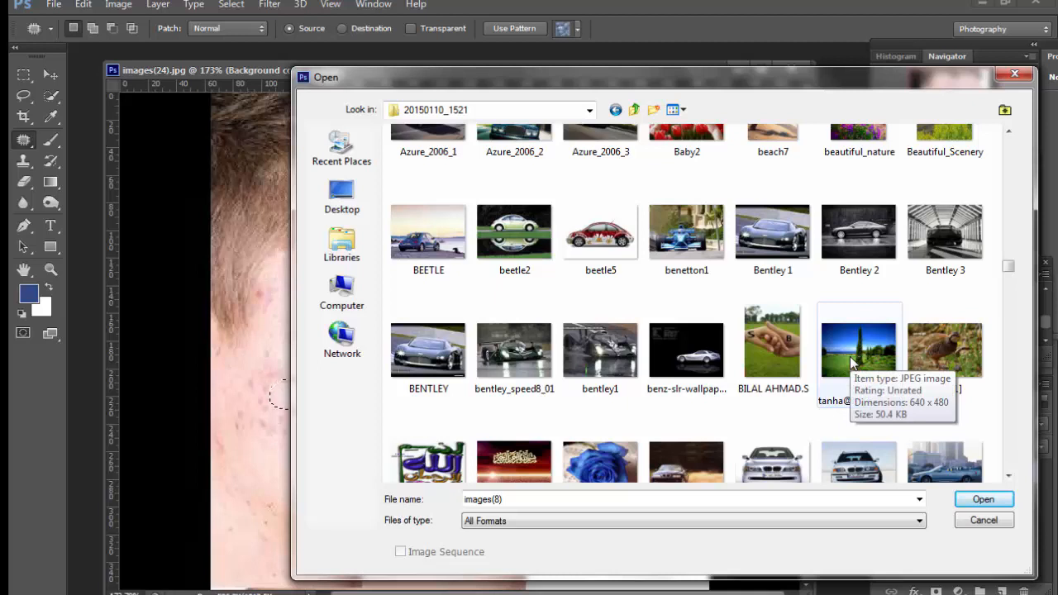
left_click(851, 362)
left_click(996, 506)
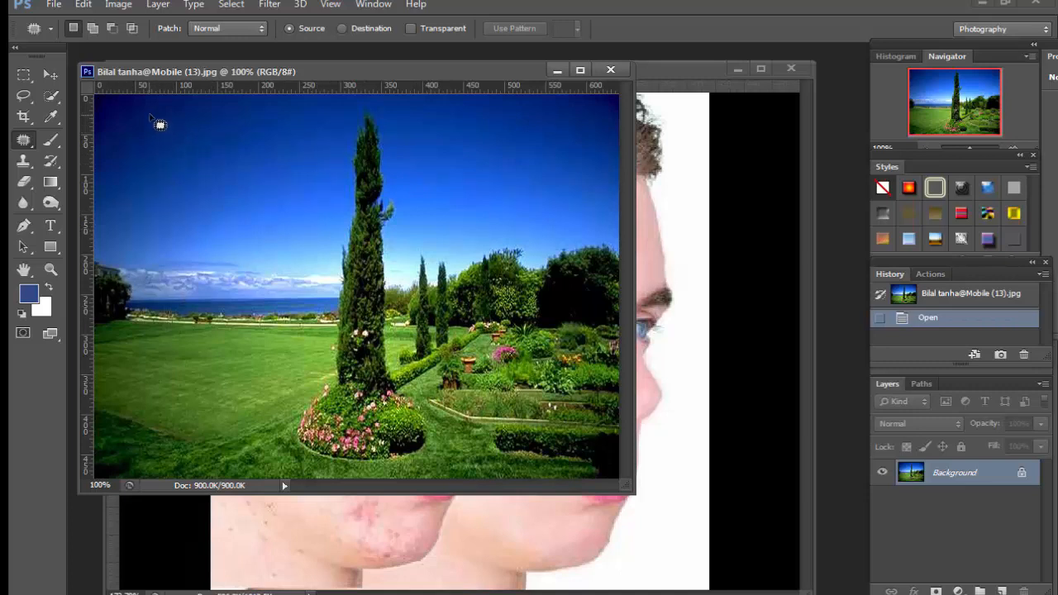
Patch the sky and lawn beside the tall cypress using the cypress as source, and remove the selection
mouse_move(149, 114)
left_mouse_down()
mouse_move(146, 287)
mouse_move(169, 391)
mouse_move(199, 442)
mouse_move(249, 420)
mouse_move(277, 306)
mouse_move(232, 158)
mouse_move(190, 118)
mouse_move(152, 116)
left_mouse_up()
mouse_move(201, 187)
left_mouse_down()
mouse_move(363, 185)
mouse_move(349, 156)
left_mouse_up()
key("ctrl+d")
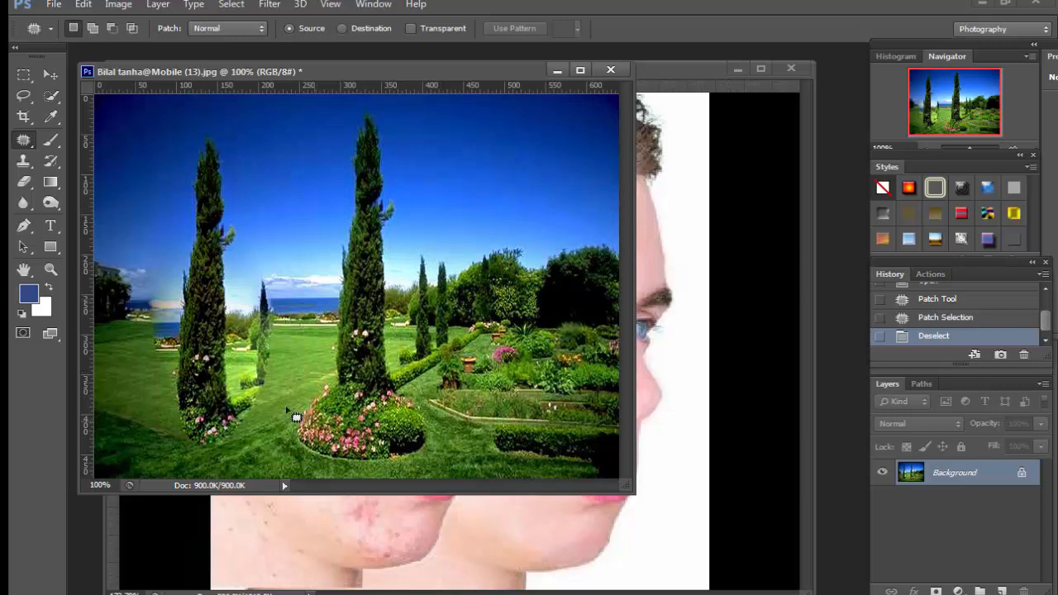
Try to move the patched tree copy on the locked Background with the Move tool
left_click(50, 75)
left_click_drag(207, 225, 412, 247)
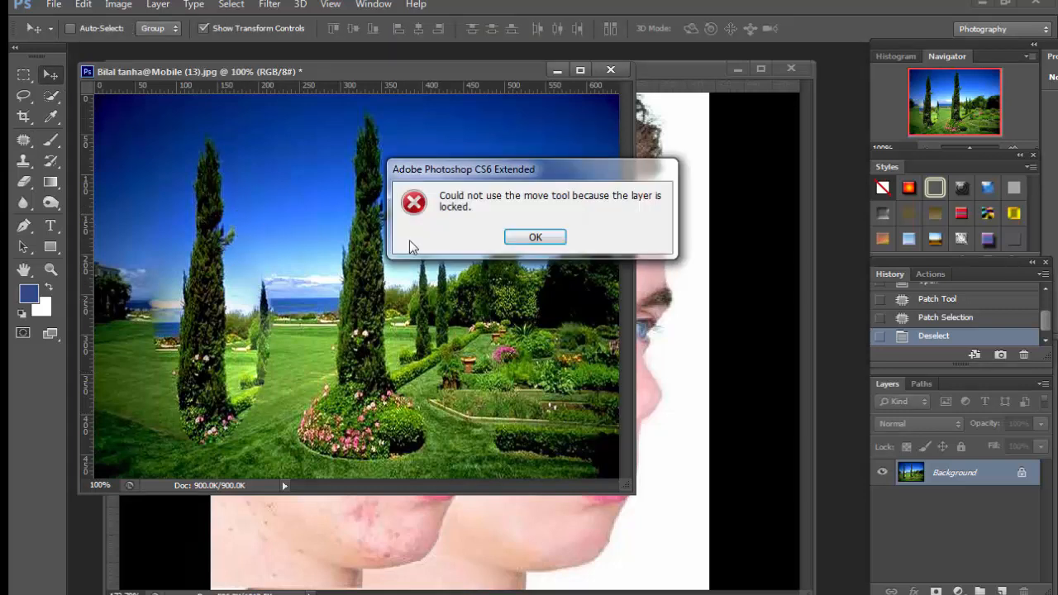
left_click(556, 242)
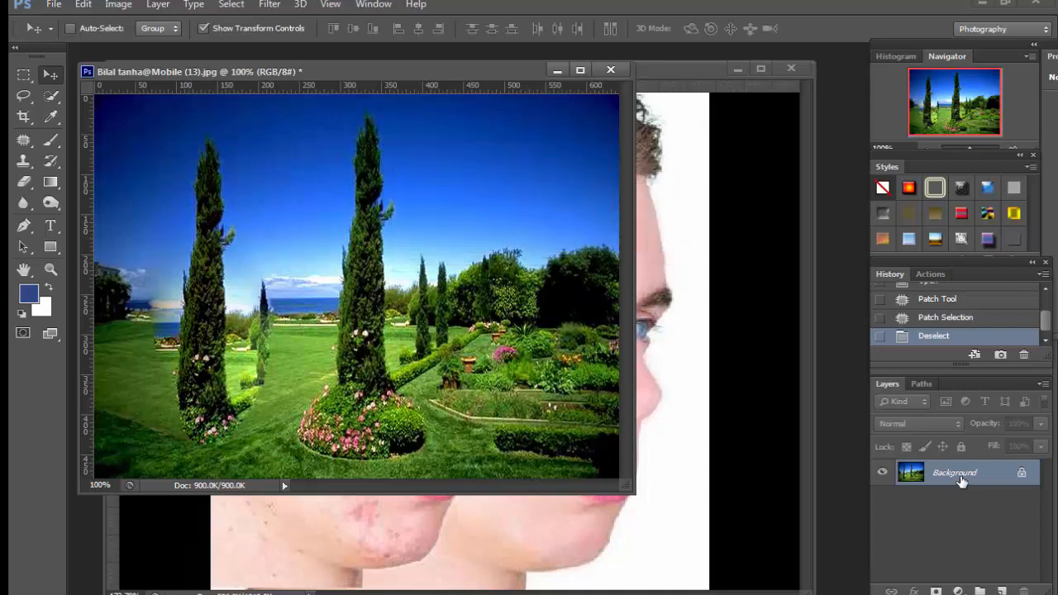
Convert the locked Background into a regular layer, try moving it diagonally, and undo the move
double_click(958, 475)
left_click(687, 195)
left_click_drag(172, 327, 211, 366)
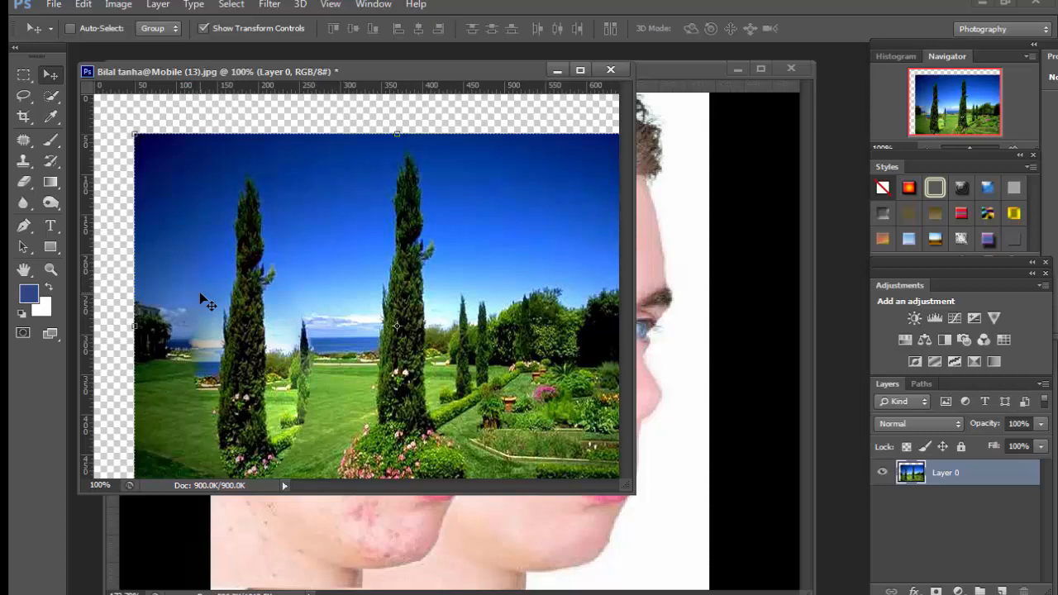
key("ctrl+z")
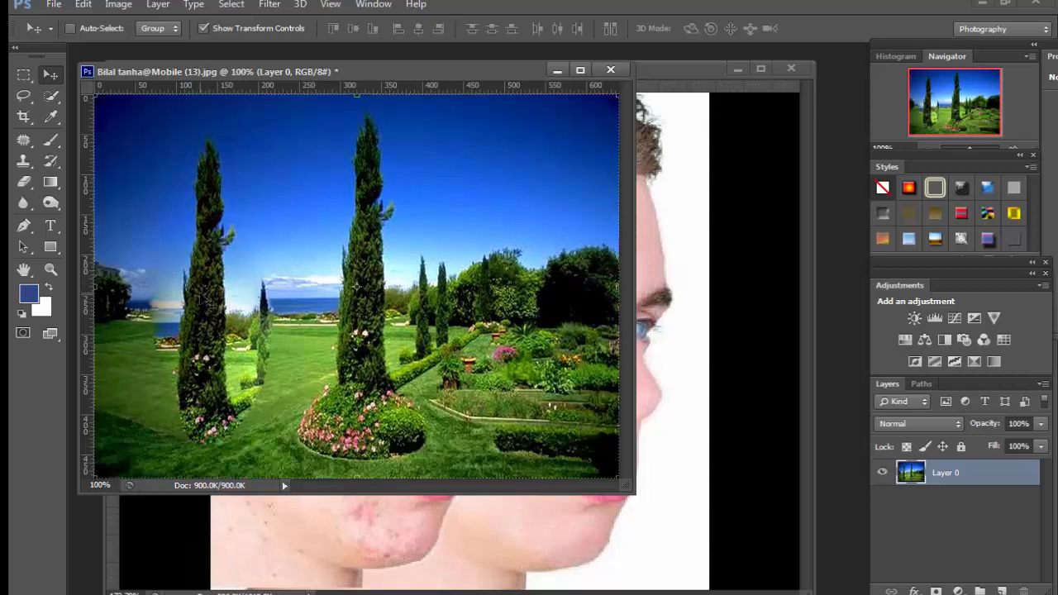
Step back in the history to the Patch Selection state of the garden photo
left_click(934, 265)
left_click(926, 318)
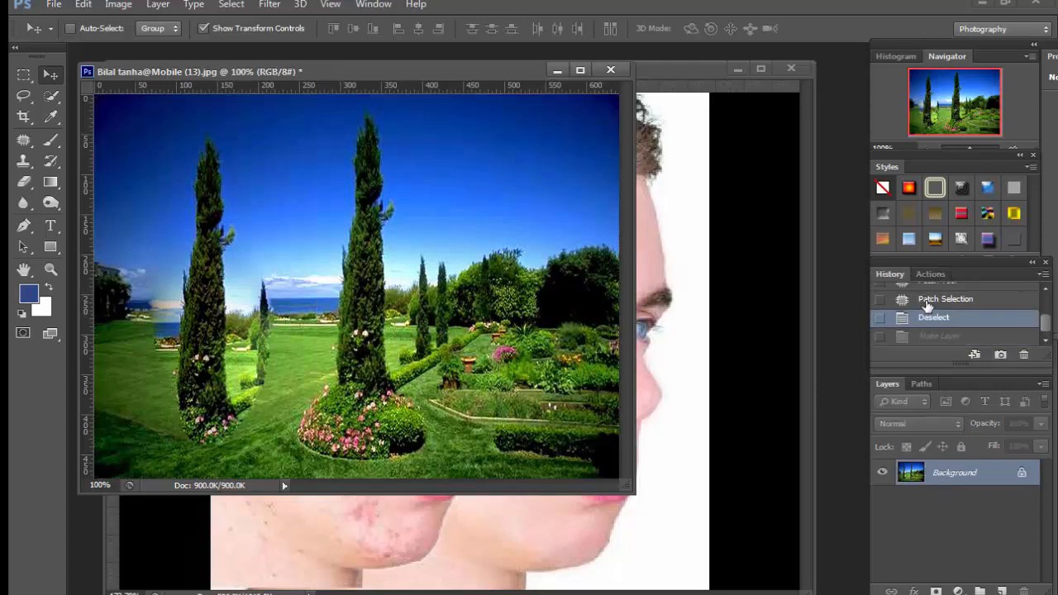
left_click(926, 301)
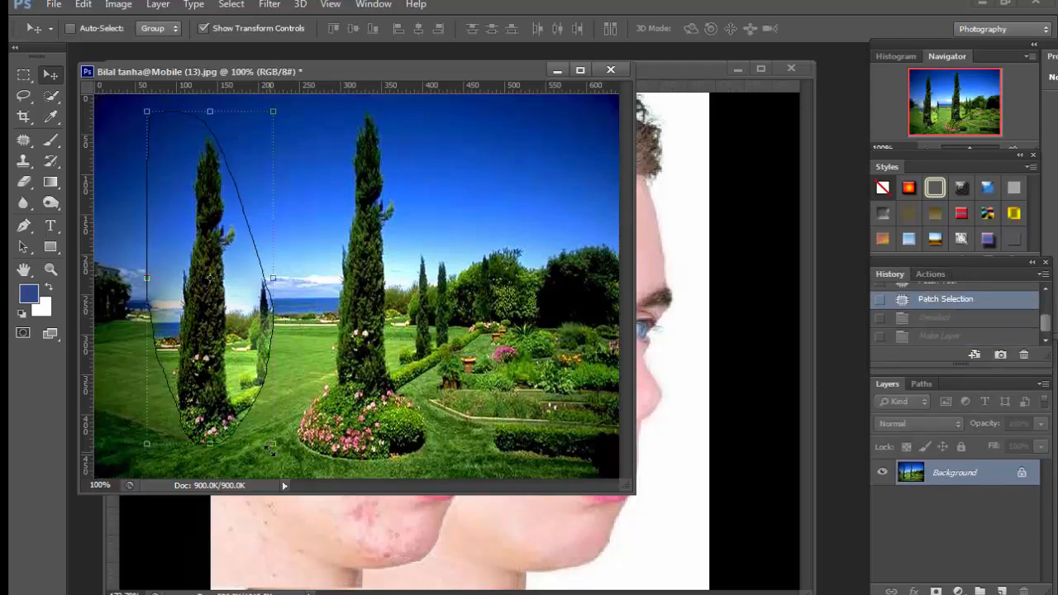
Try transforming and moving the selected tree copy on the Background, and revert both changes
left_click_drag(275, 448, 278, 523)
left_click_drag(212, 112, 215, 207)
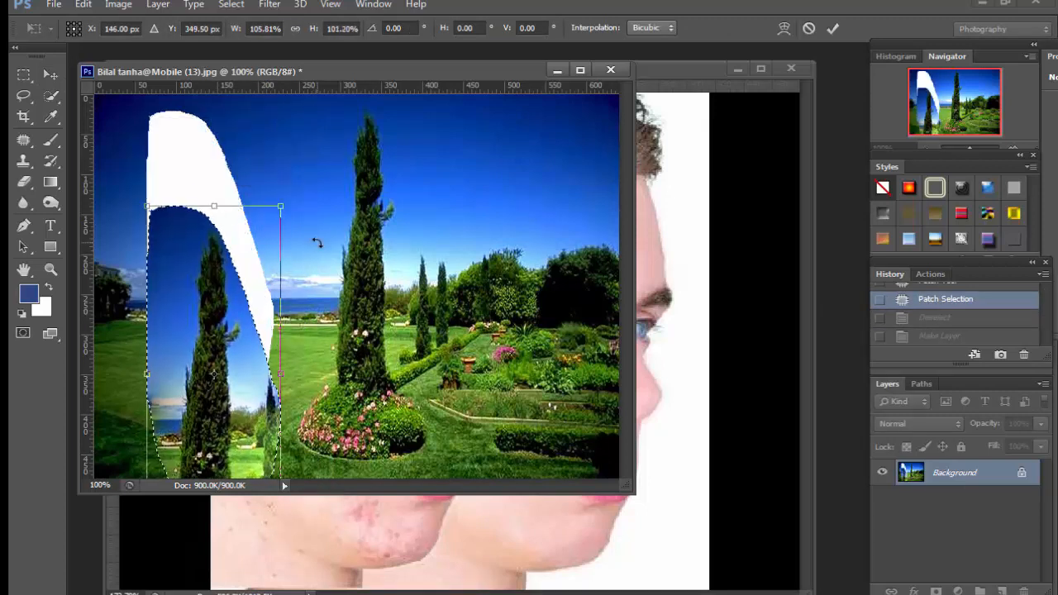
left_click_drag(203, 265, 254, 286)
left_click(813, 27)
left_click_drag(256, 240, 231, 260)
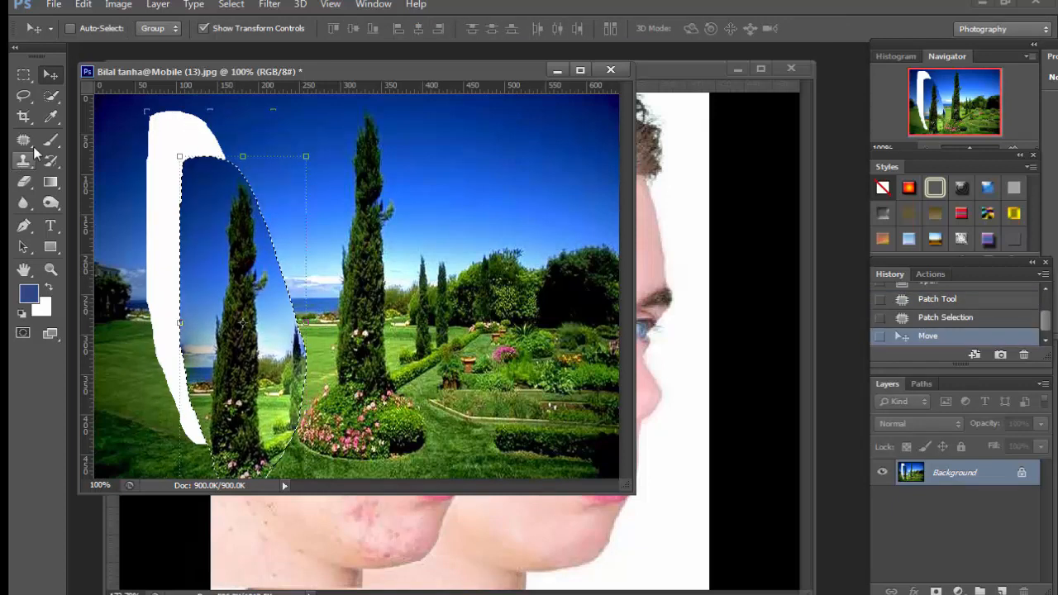
key("ctrl+z")
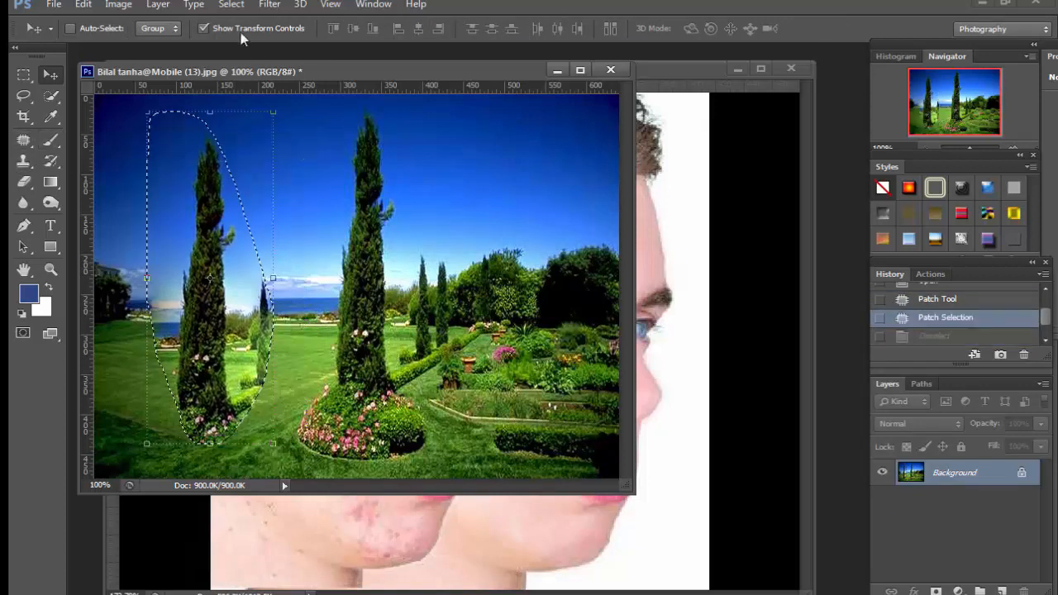
Outline the tall cypress with its flower bed and shift it onto the empty lawn with the Content-Aware Move Tool in Move mode
left_click(23, 140)
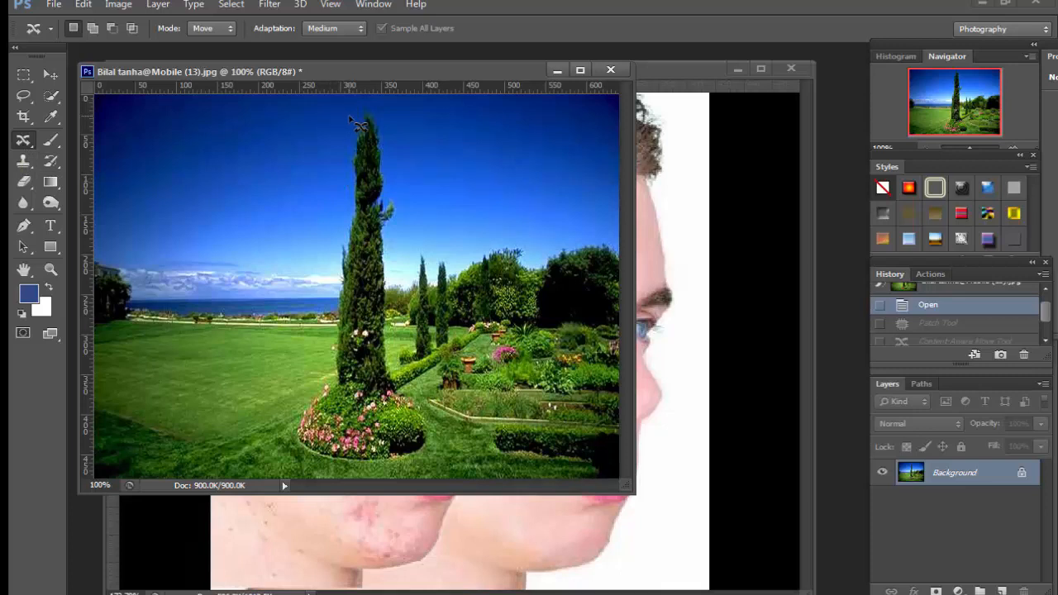
mouse_move(350, 121)
left_mouse_down()
mouse_move(319, 329)
mouse_move(325, 408)
left_mouse_up()
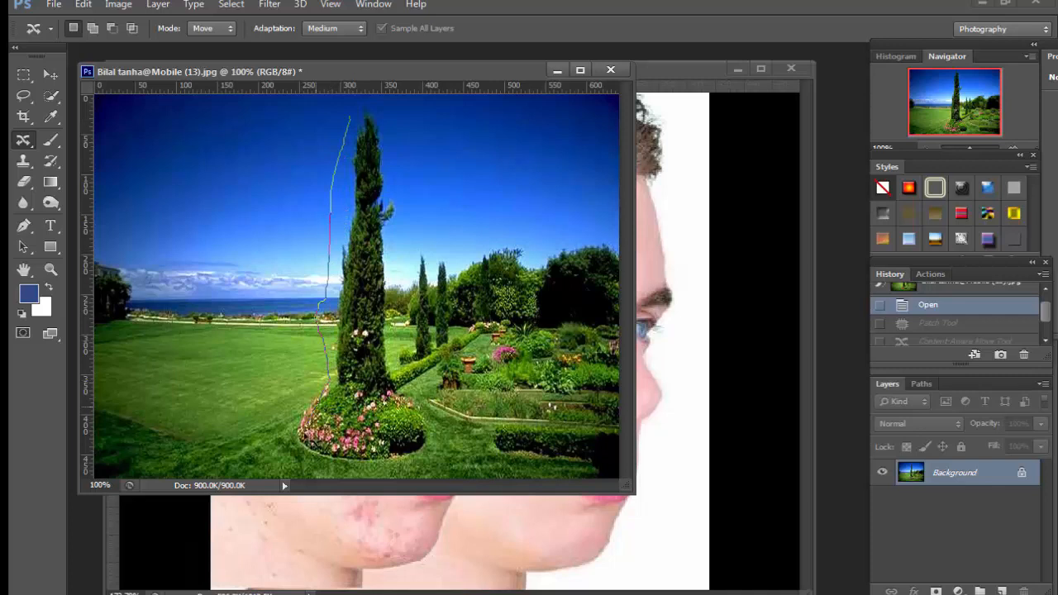
left_click_drag(354, 471, 387, 462)
mouse_move(405, 388)
left_mouse_down()
mouse_move(396, 170)
mouse_move(371, 115)
mouse_move(353, 105)
mouse_move(347, 151)
left_mouse_up()
mouse_move(387, 209)
left_mouse_down()
mouse_move(368, 222)
mouse_move(190, 222)
mouse_move(221, 214)
left_mouse_up()
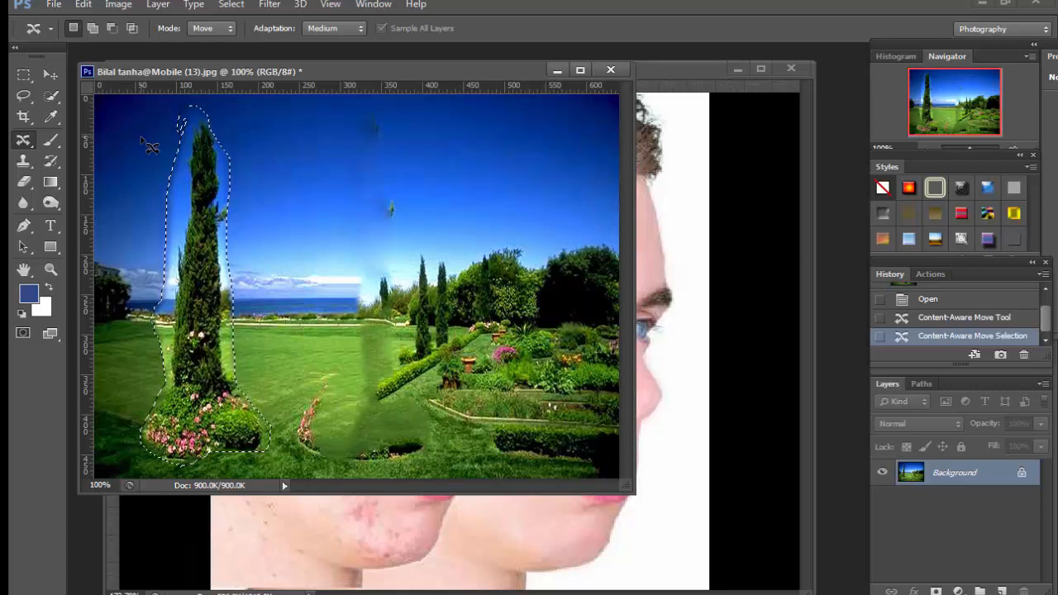
right_click(24, 142)
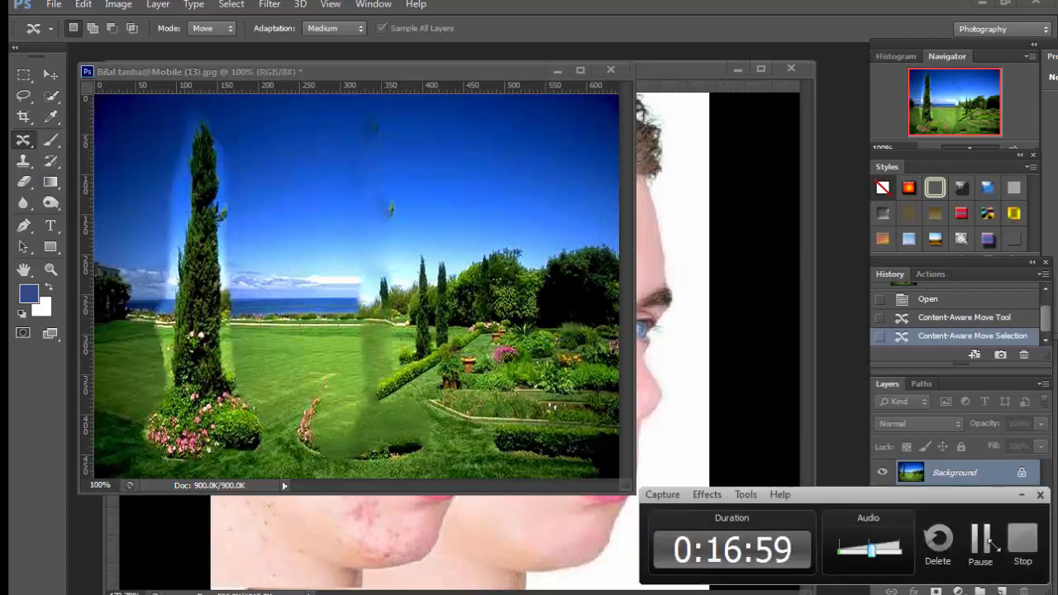
left_click(978, 537)
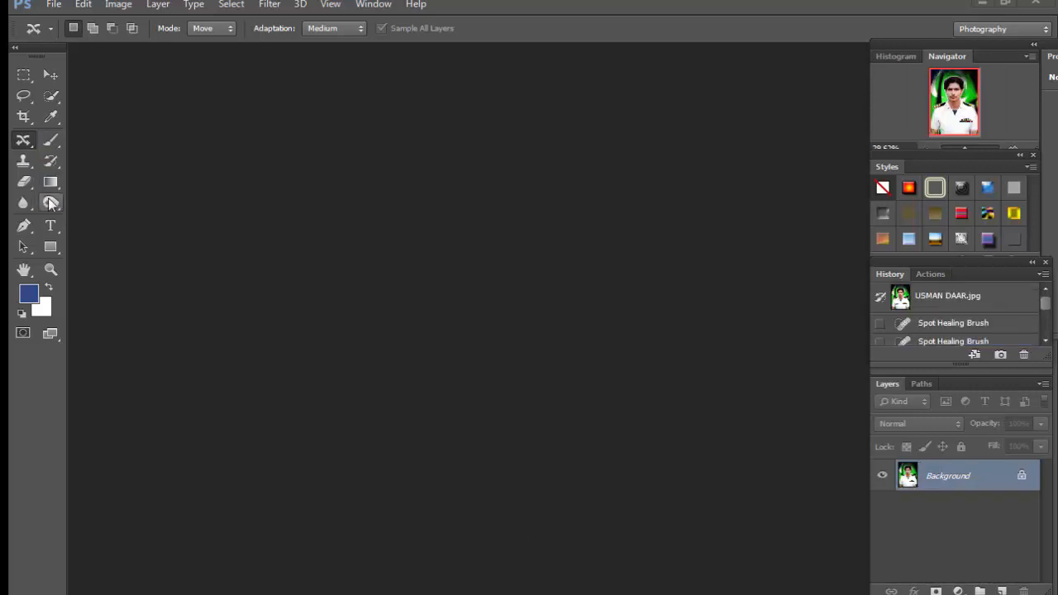
Select the Red Eye Tool and open the image IMG-20170711-WA0263 in an enlarged document window
right_click(30, 143)
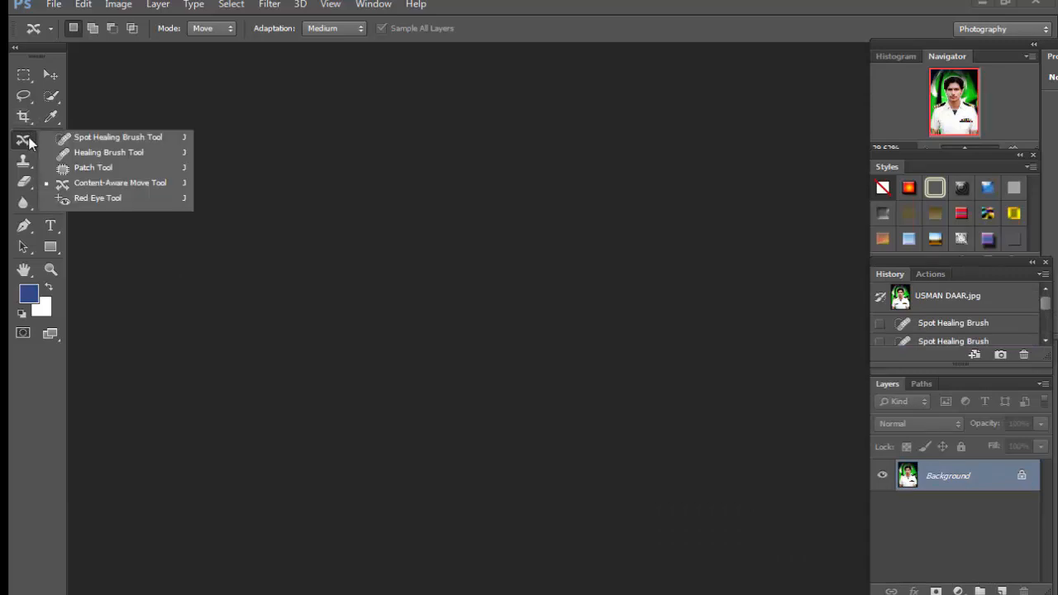
left_click(104, 200)
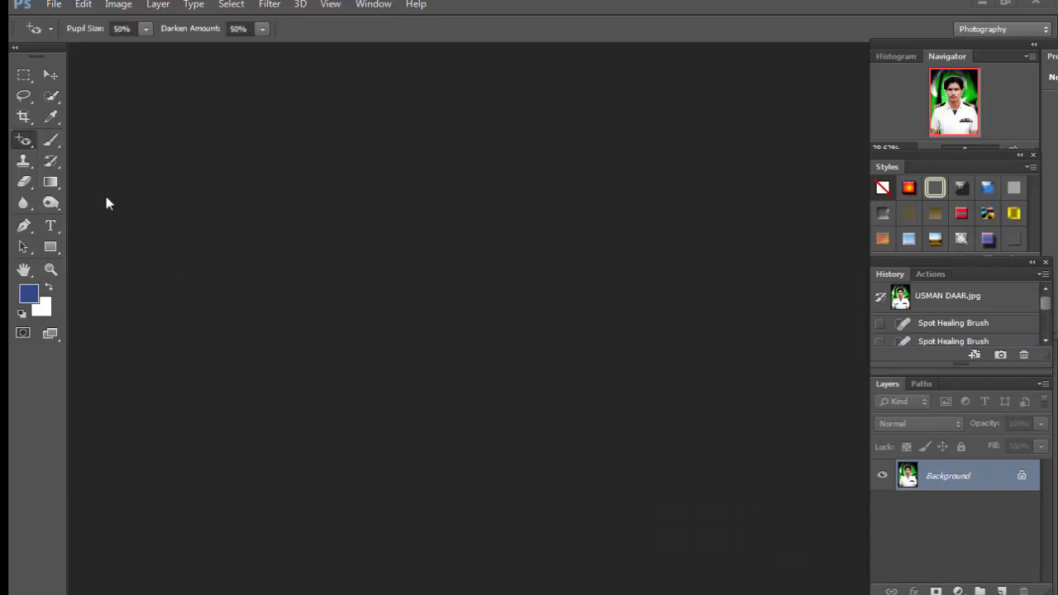
left_click(54, 5)
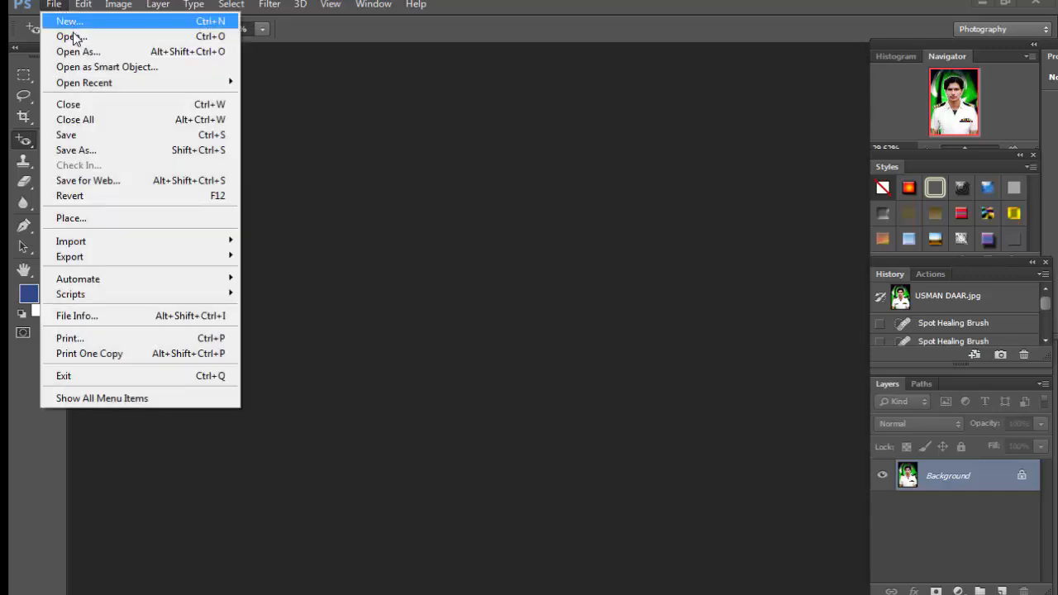
left_click(74, 37)
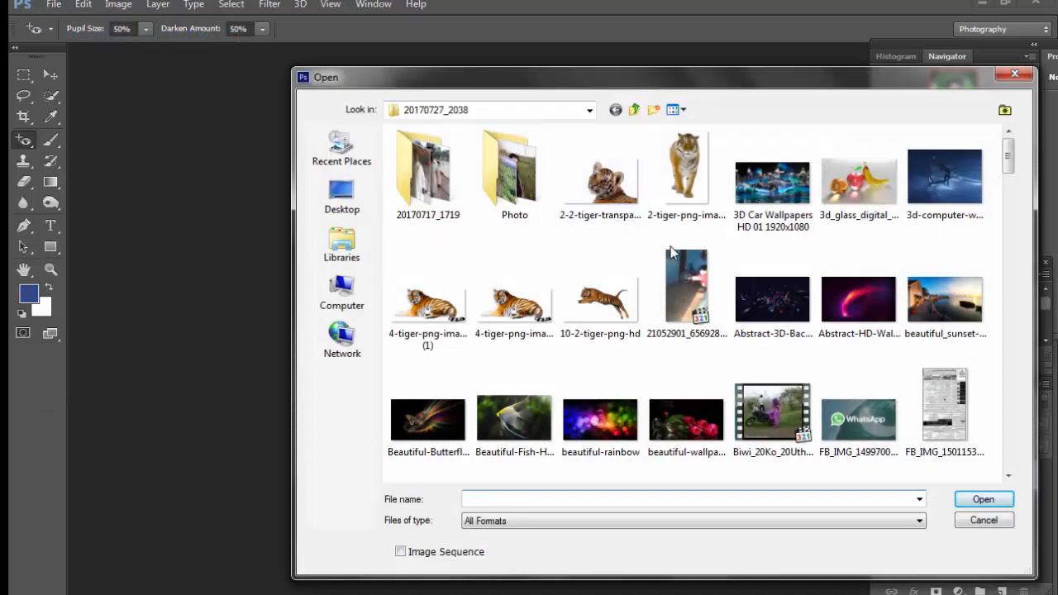
left_click(555, 253)
scroll(562, 261, "down", 3)
scroll(565, 268, "down", 10)
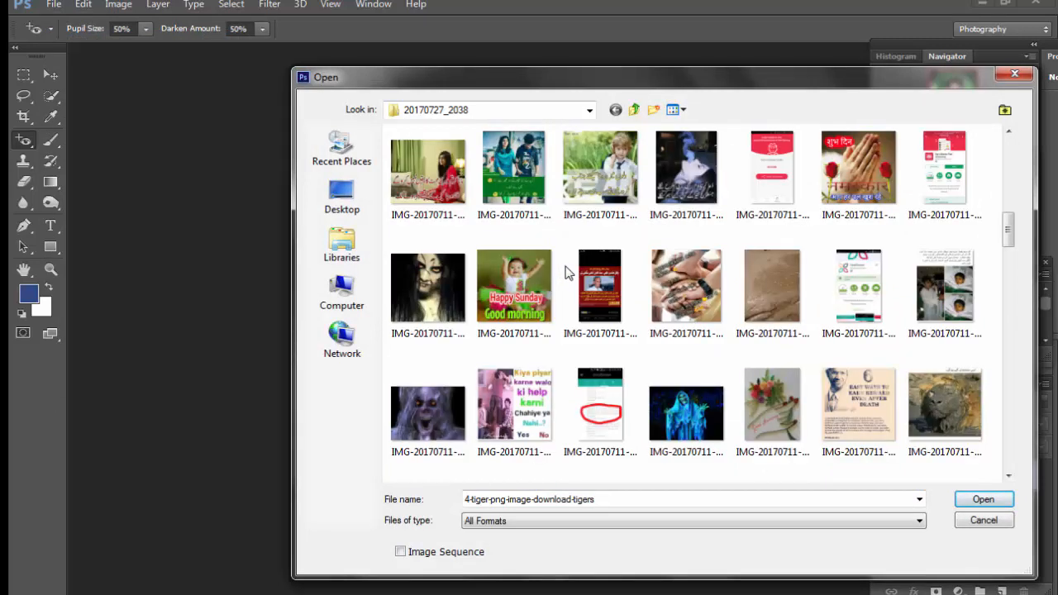
left_click(426, 309)
left_click(983, 501)
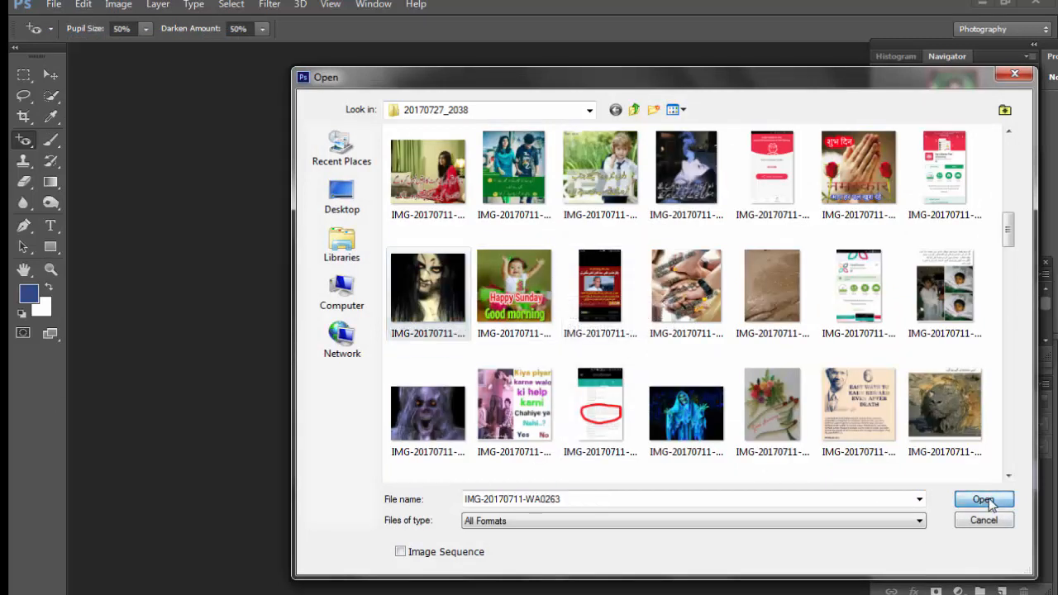
left_click_drag(369, 335, 641, 458)
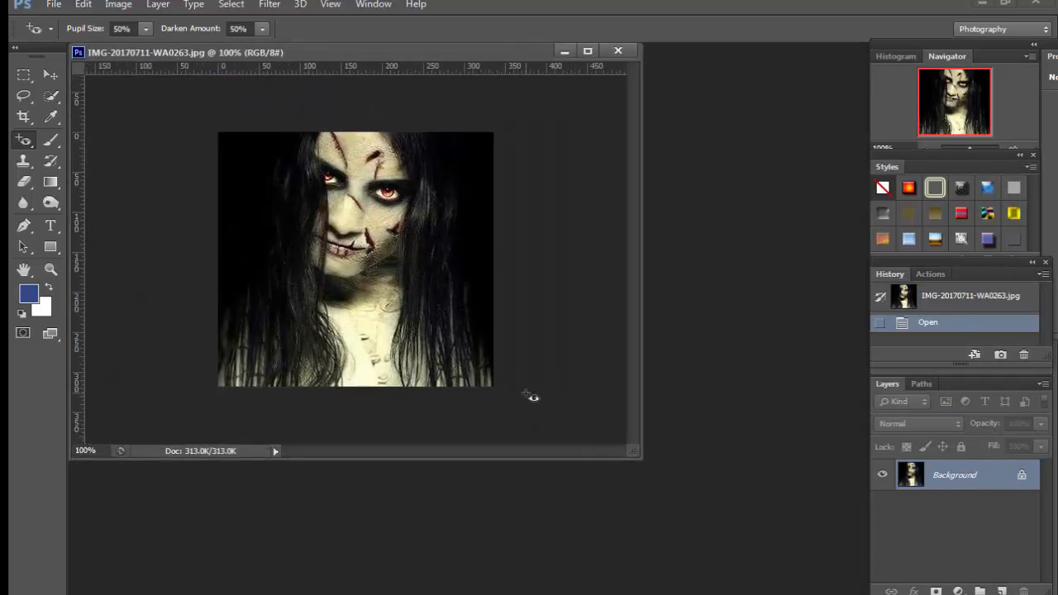
Remove the red from both eyes with the Red Eye Tool at 50% pupil size and 50% darken amount
key("z")
left_click(368, 200)
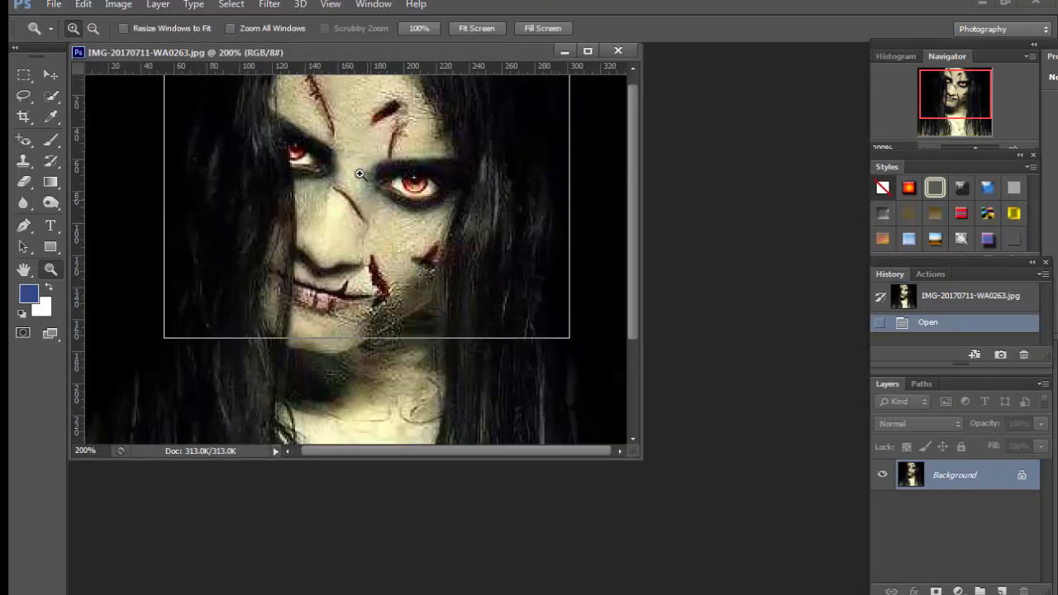
left_click(358, 168)
left_click(362, 164)
left_click_drag(366, 166, 415, 251)
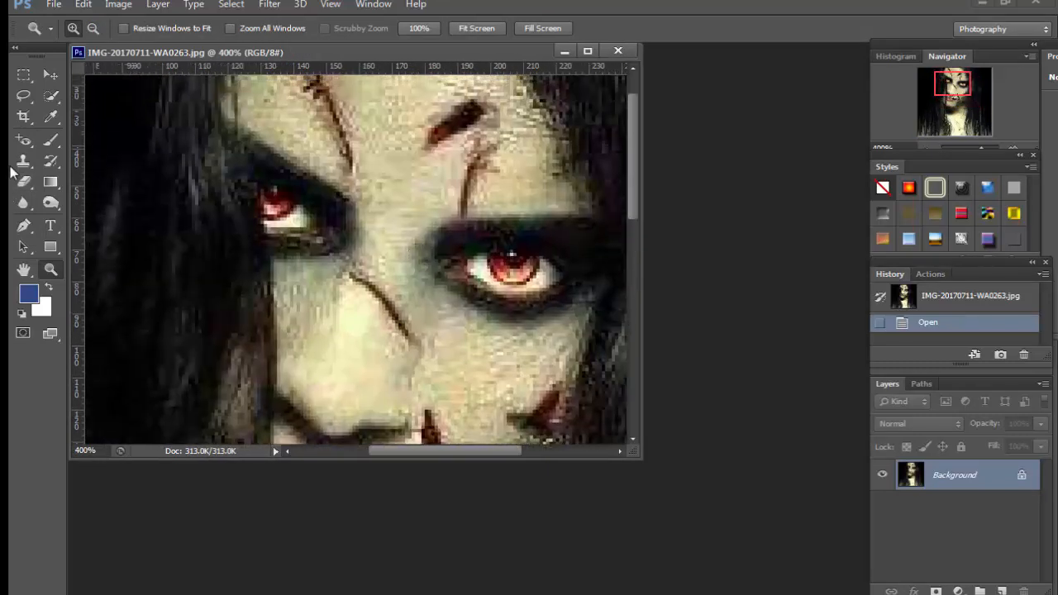
left_click(24, 142)
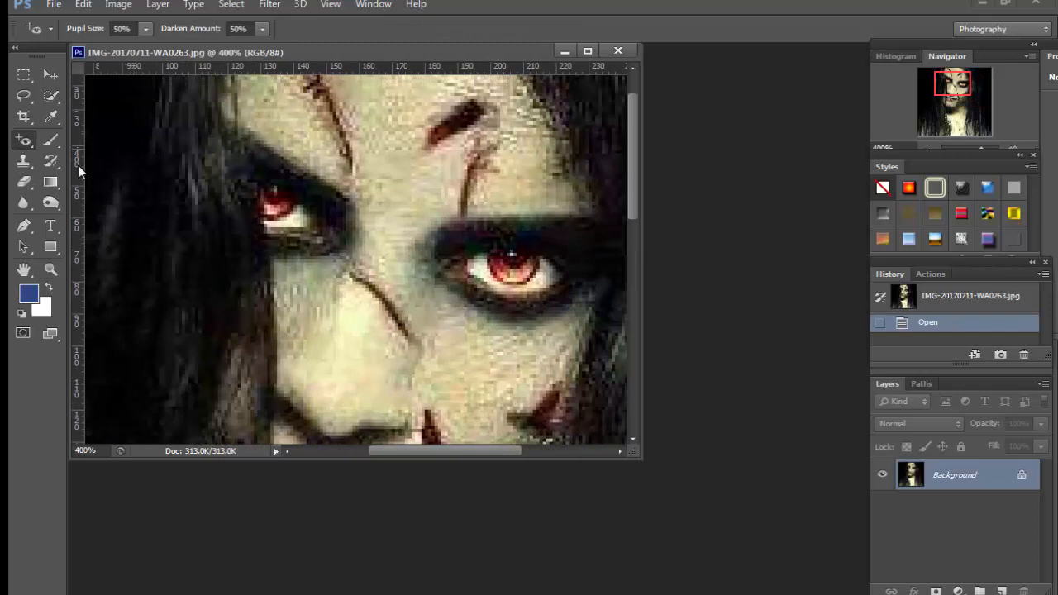
left_click(283, 216)
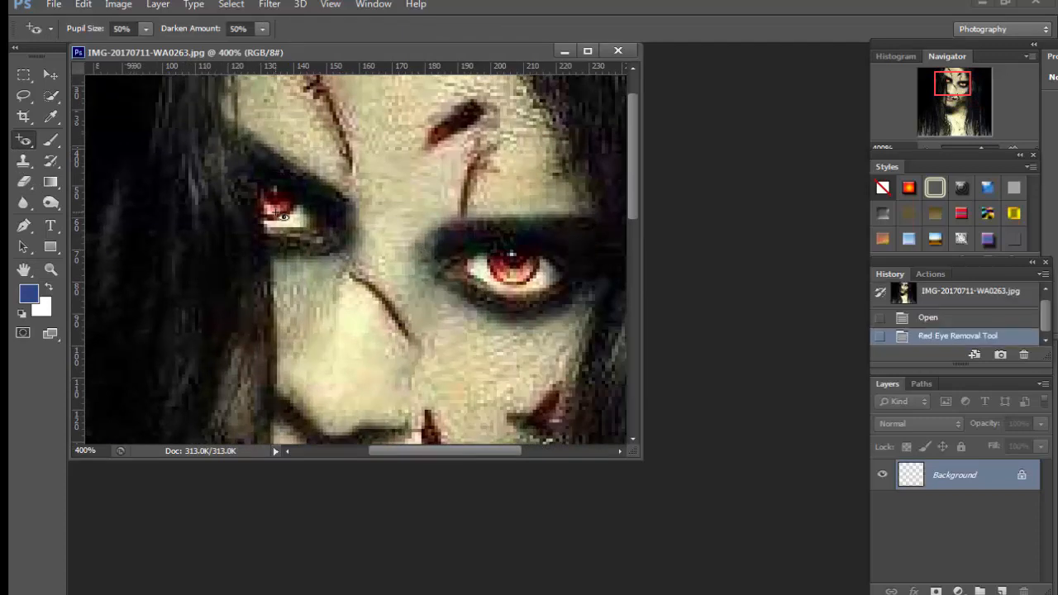
left_click(522, 276)
left_click(526, 274)
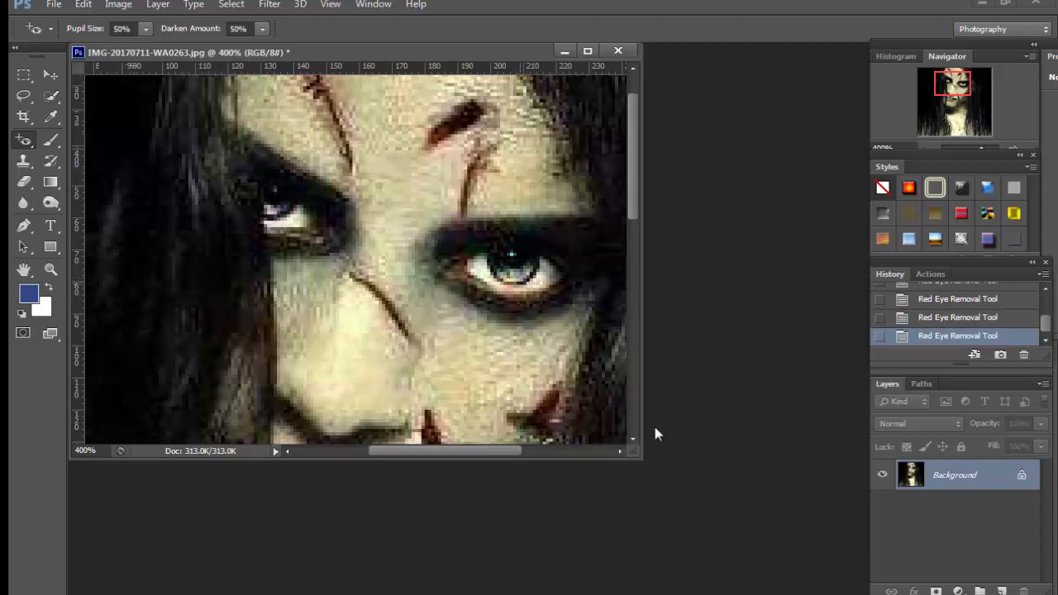
Compare the image before and after the red-eye correction by switching between the Open state and the last Red Eye Removal Tool state
scroll(482, 278, "down", 1)
scroll(902, 324, "up", 4)
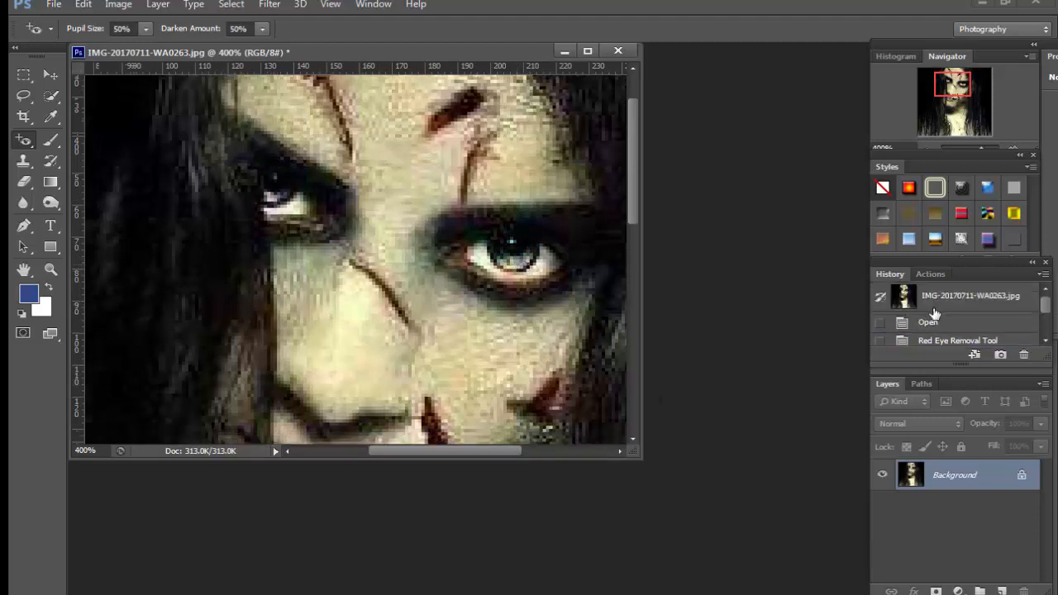
left_click(932, 324)
scroll(933, 330, "down", 3)
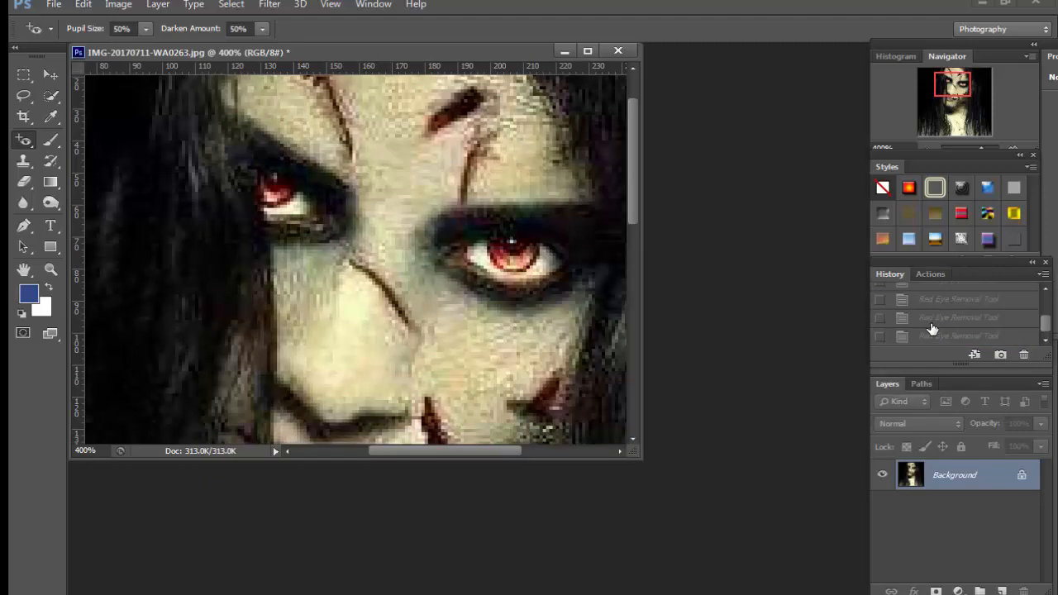
left_click(939, 337)
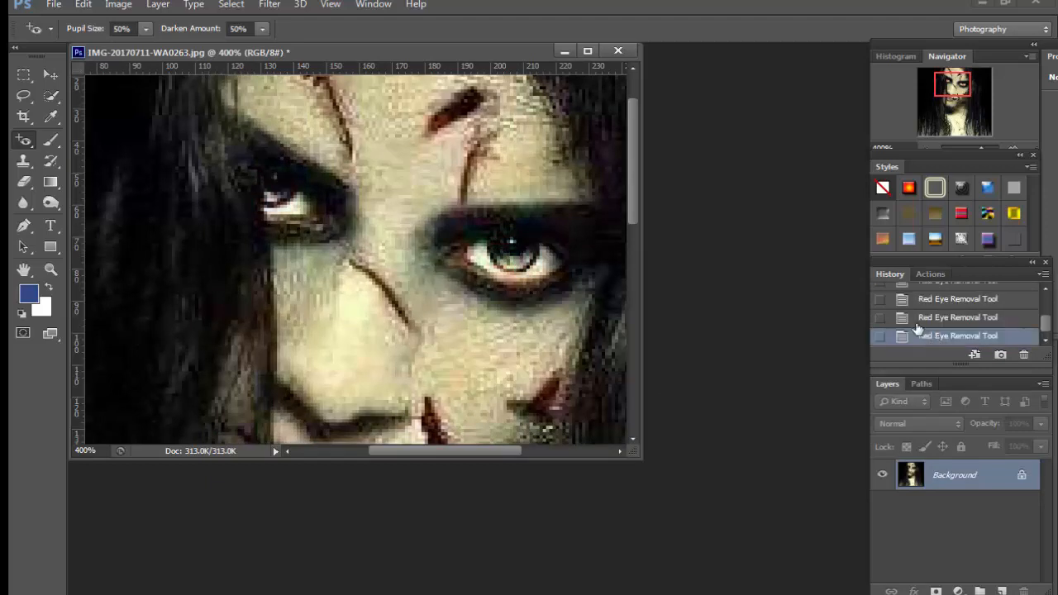